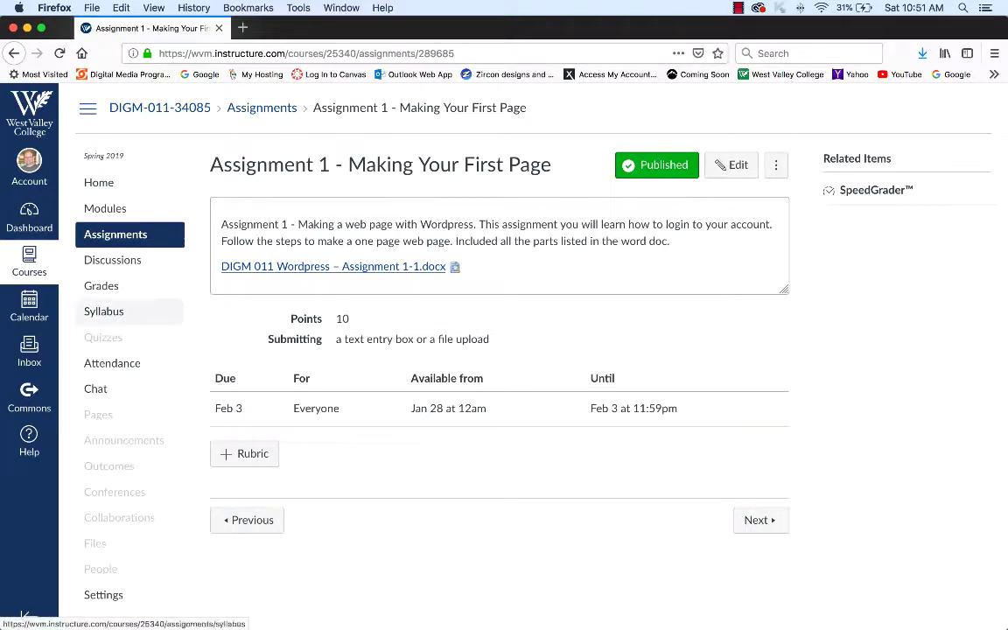
# - Open Assignment 1 in the DIGM-011-34085 WordPress course and open its attached .docx file
pyautogui.click(29, 259)
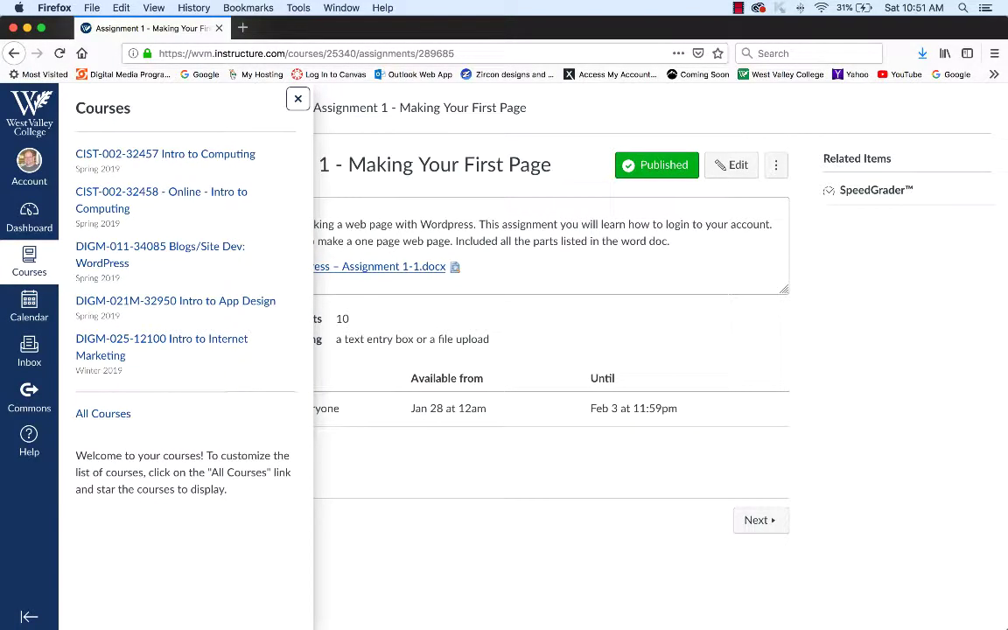
pyautogui.click(160, 247)
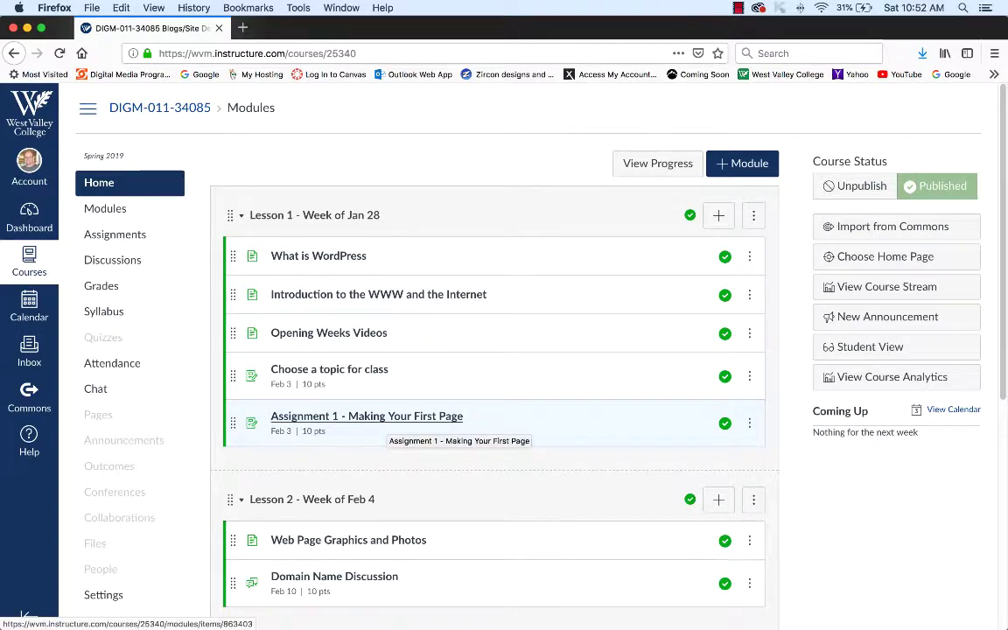
pyautogui.click(385, 418)
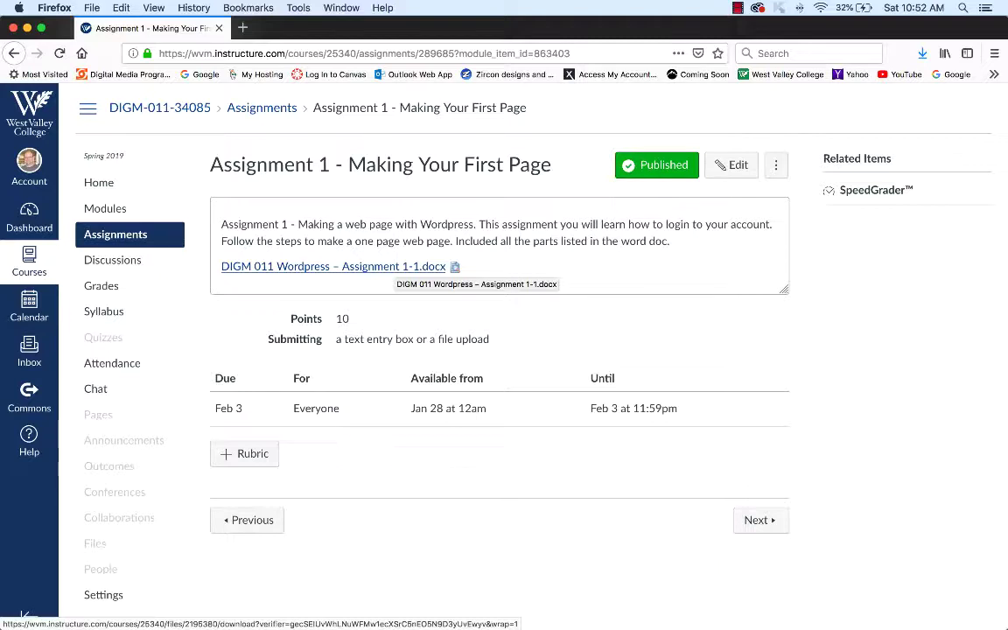
pyautogui.click(392, 267)
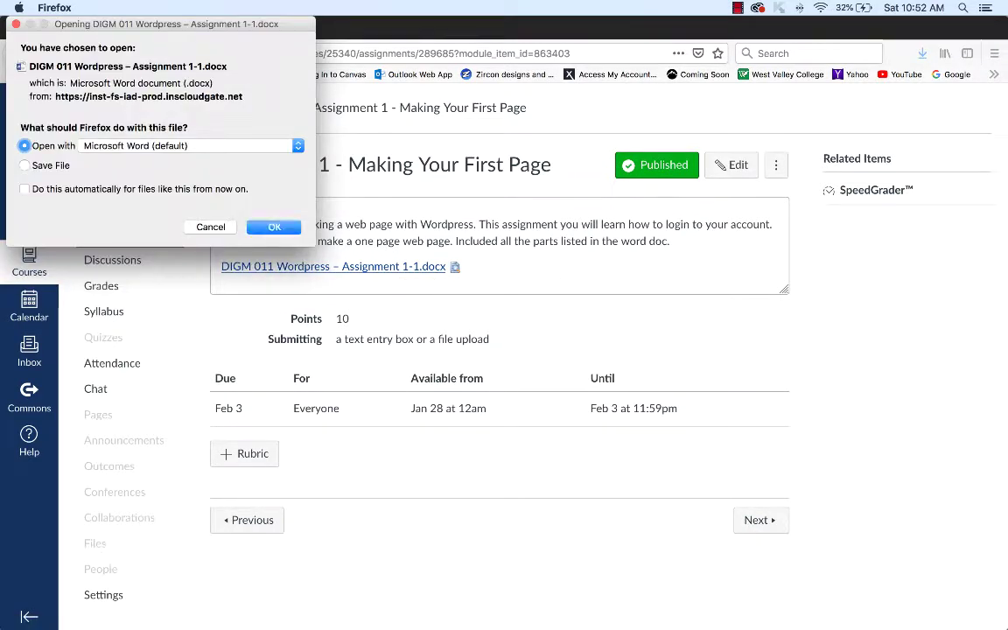
# - Open 'DIGM 011 Wordpress – Assignment 1-1' in Microsoft Word to review the ten requirements
pyautogui.press('Return')
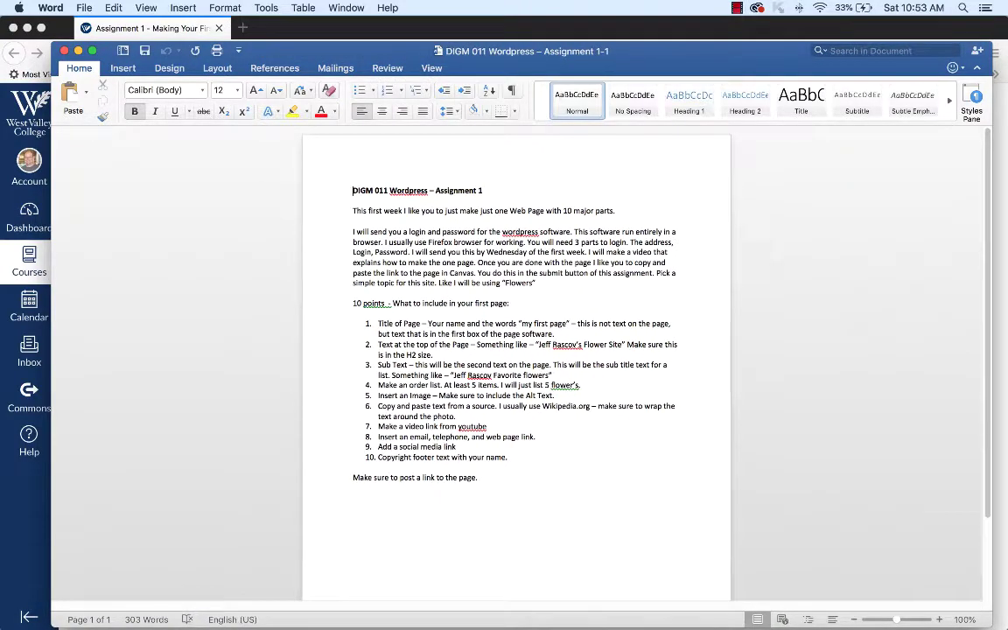
pyautogui.click(417, 324)
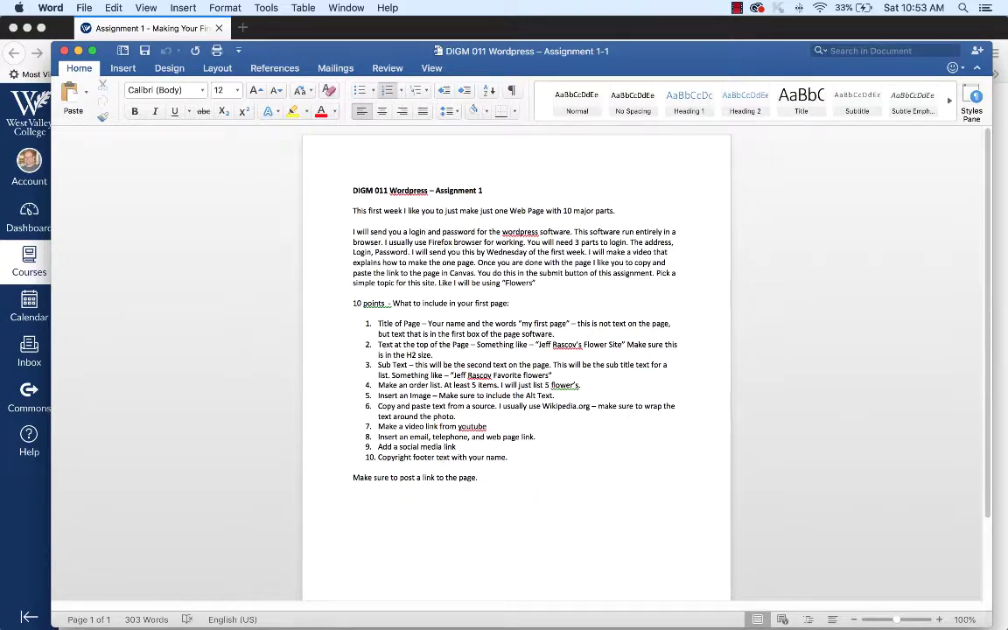
pyautogui.moveTo(560, 51); pyautogui.dragTo(539, 36)
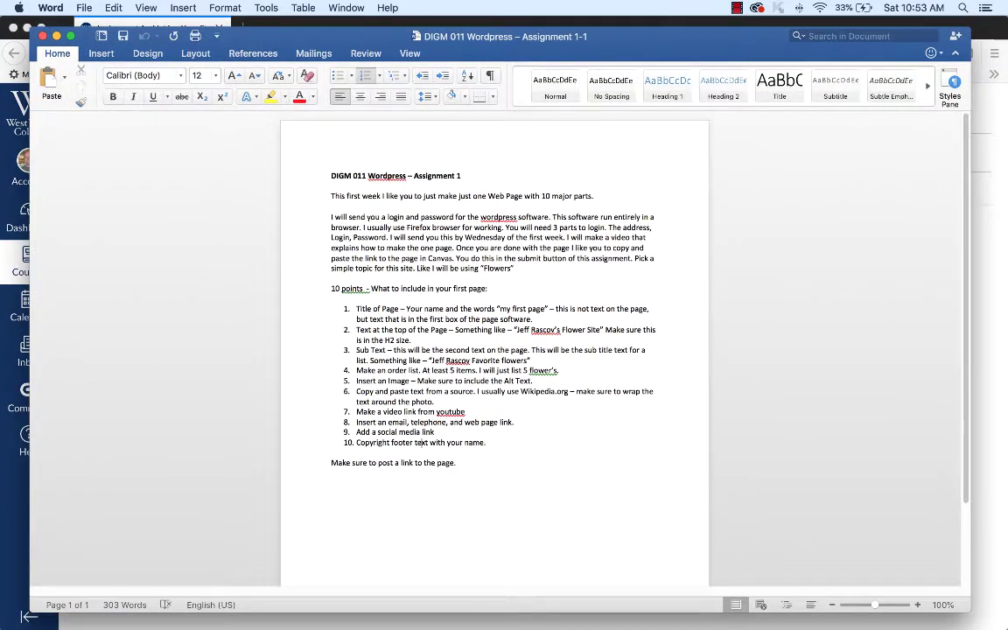
pyautogui.press('super+Tab')
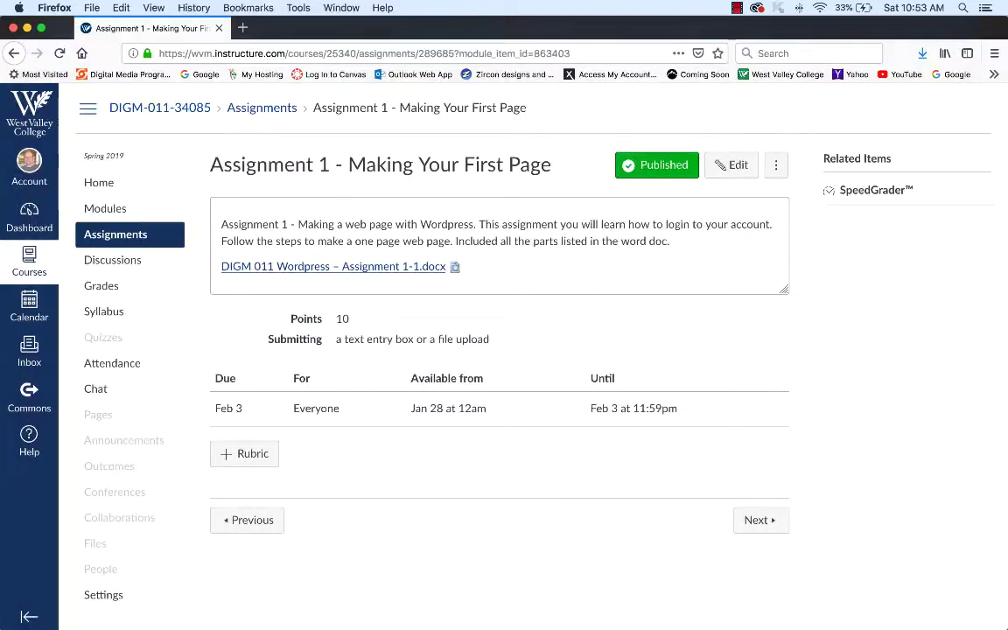
pyautogui.click(92, 8)
pyautogui.click(121, 38)
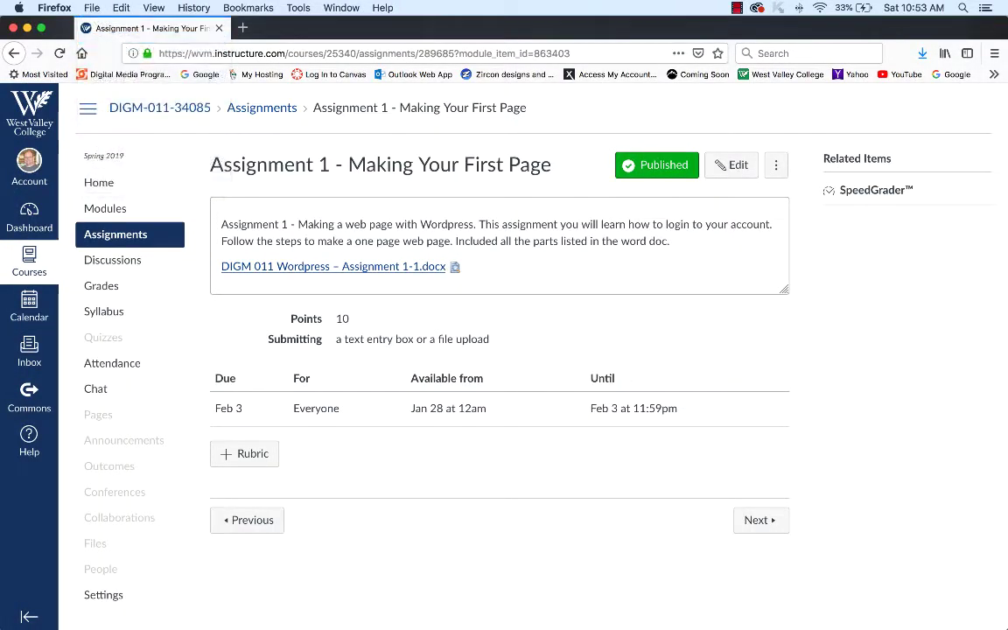
pyautogui.click(285, 53)
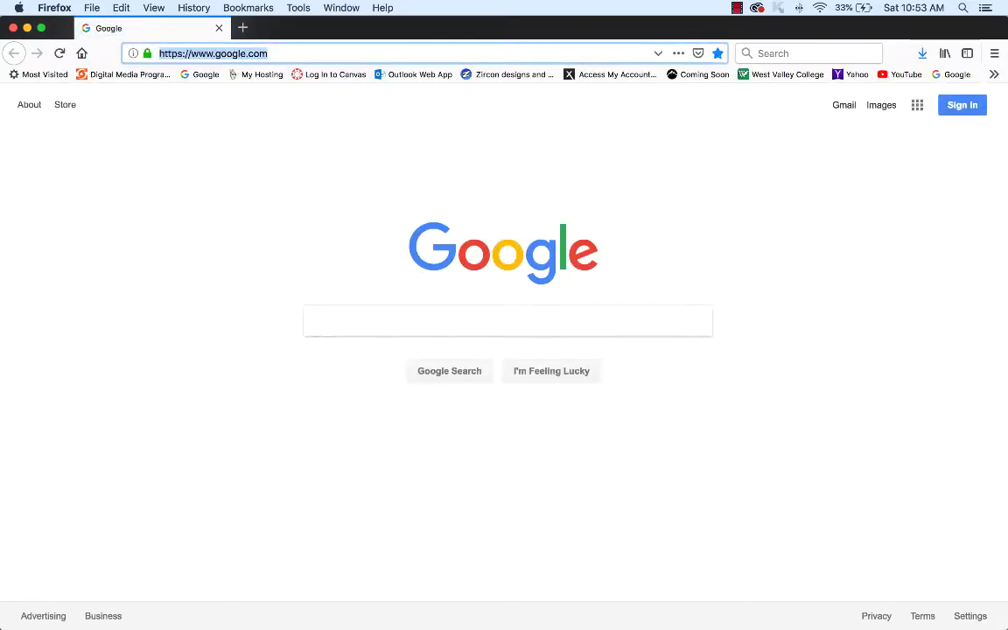
pyautogui.write('wordpress.')
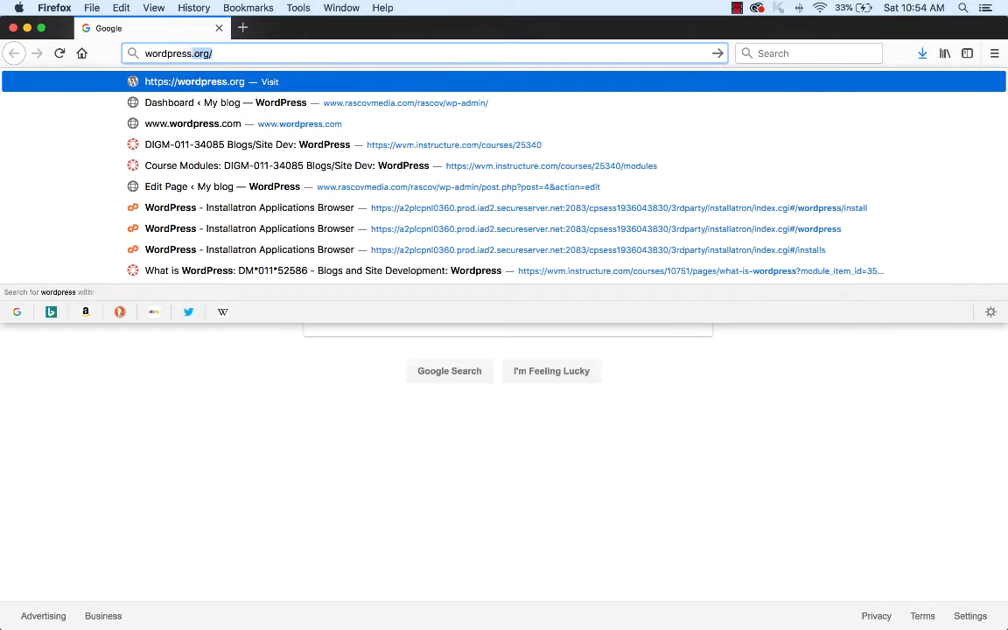
pyautogui.write('org')
pyautogui.press('Return')
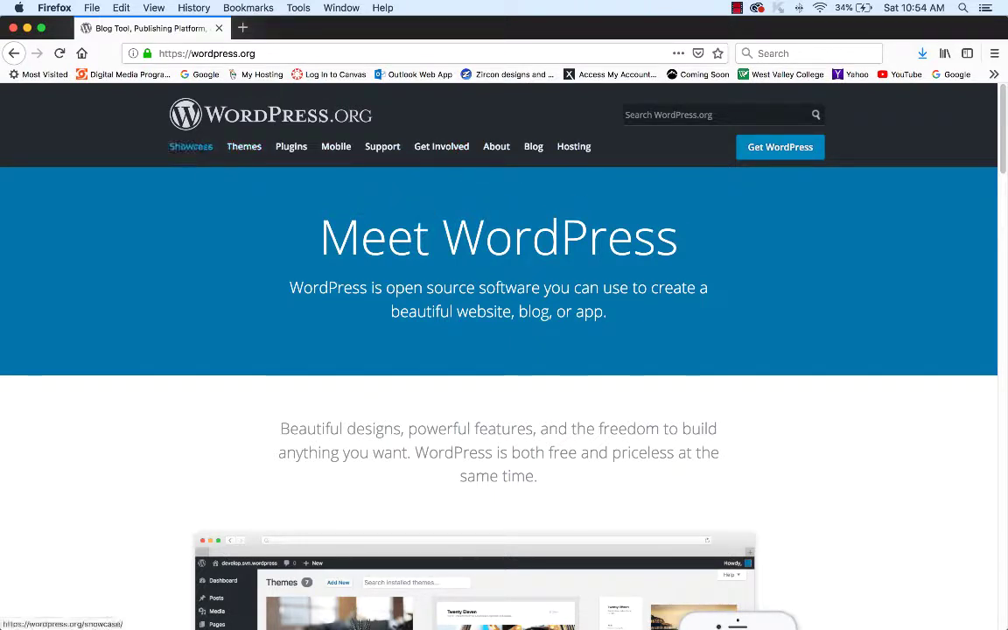
pyautogui.moveTo(386, 140)
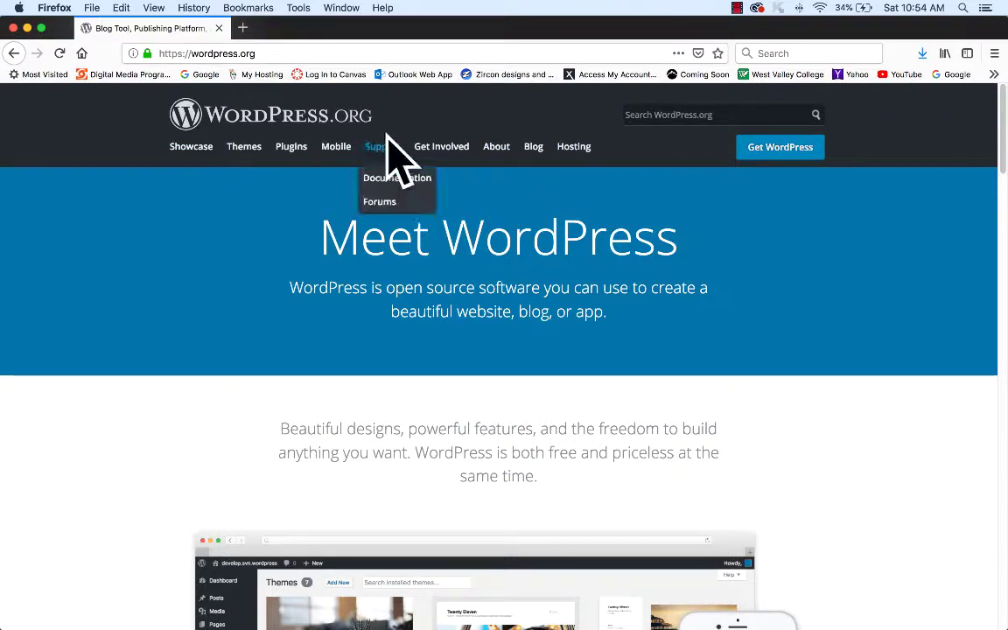
pyautogui.scroll(-2, 499, 350)
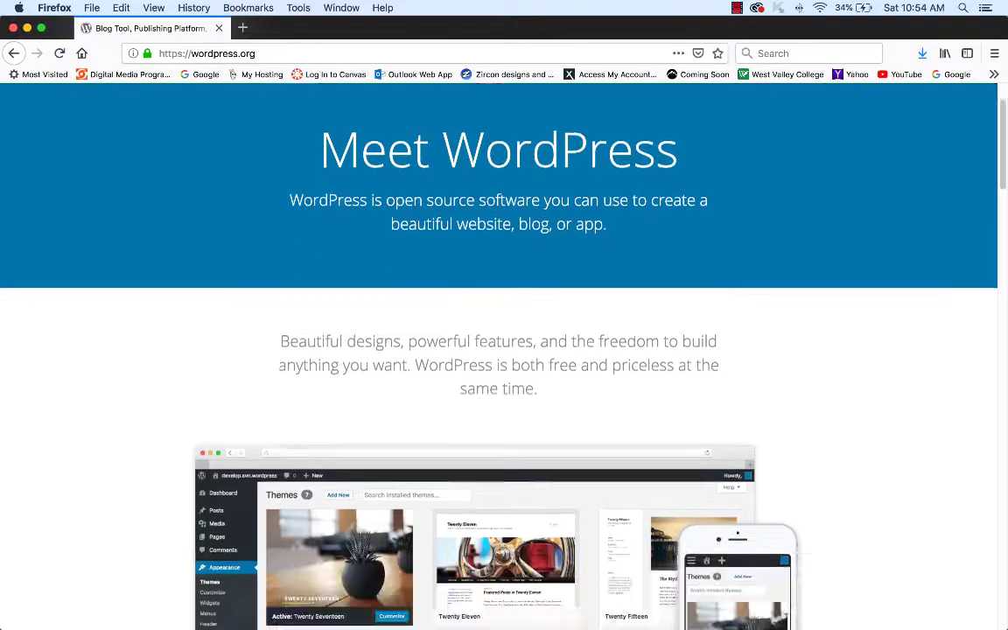
pyautogui.scroll(-15, 498, 350)
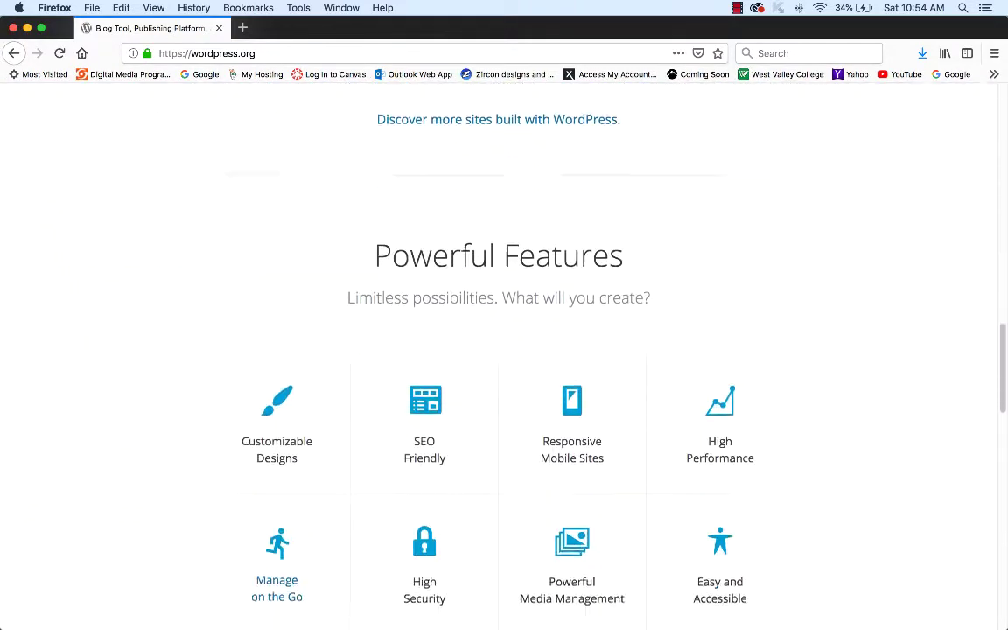
pyautogui.scroll(-4, 499, 350)
pyautogui.scroll(6, 498, 350)
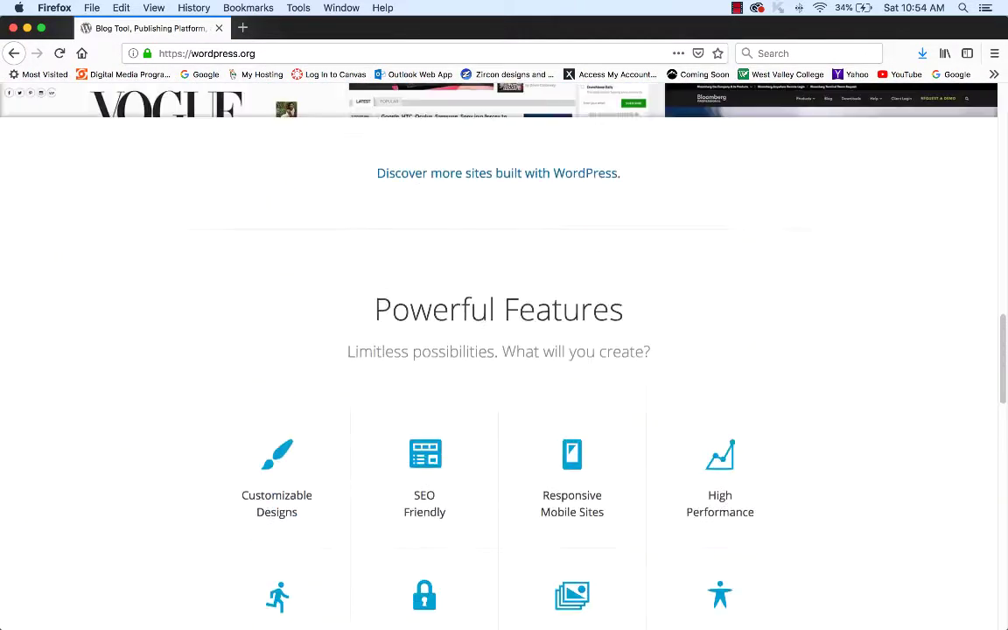
pyautogui.scroll(15, 499, 350)
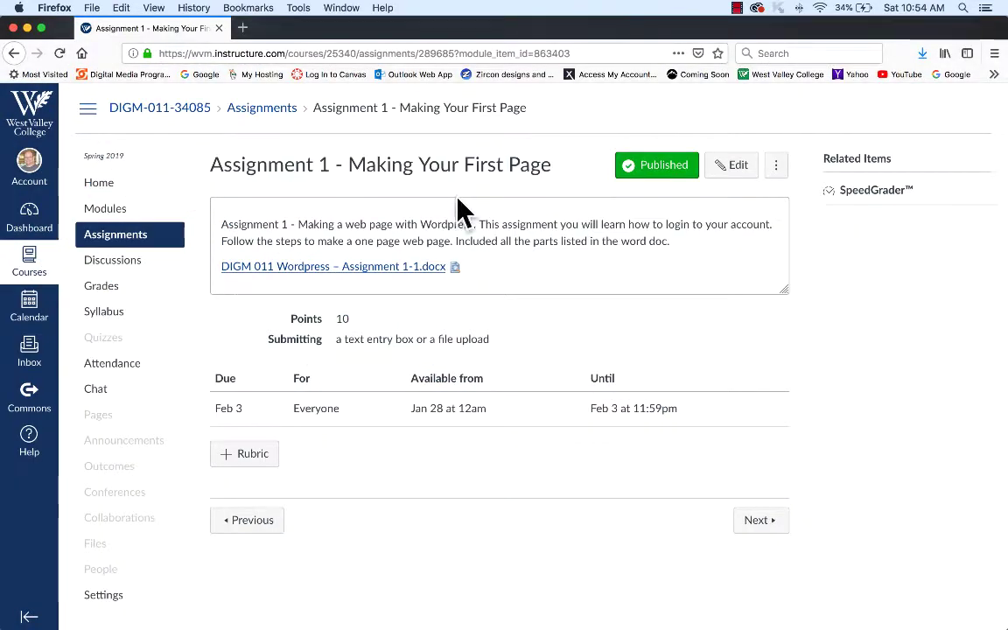
# - Open a new Firefox window and load the class site's /wp-admin/ Dashboard
pyautogui.click(91, 7)
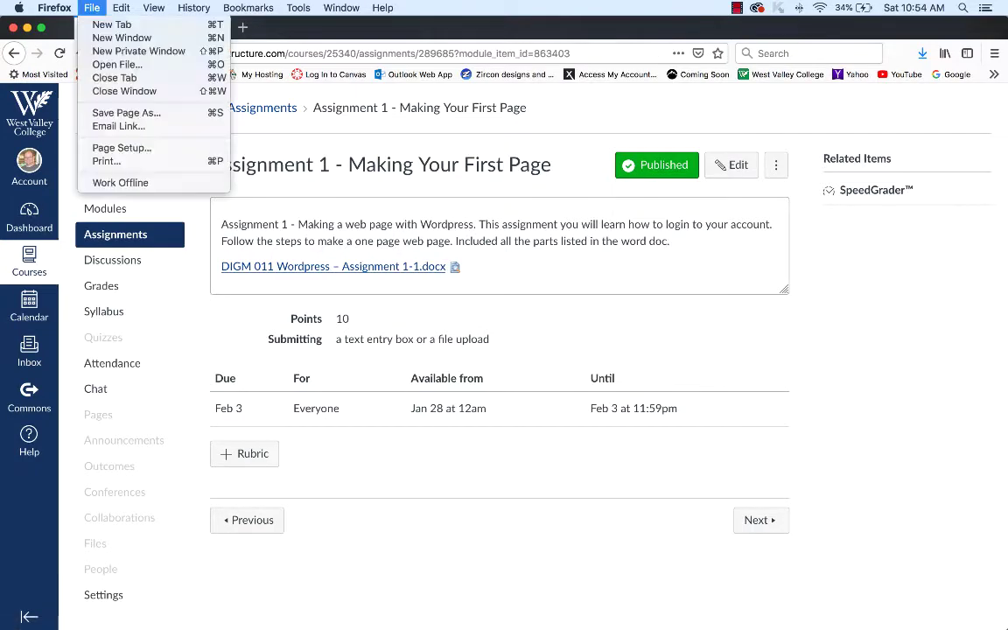
pyautogui.click(121, 37)
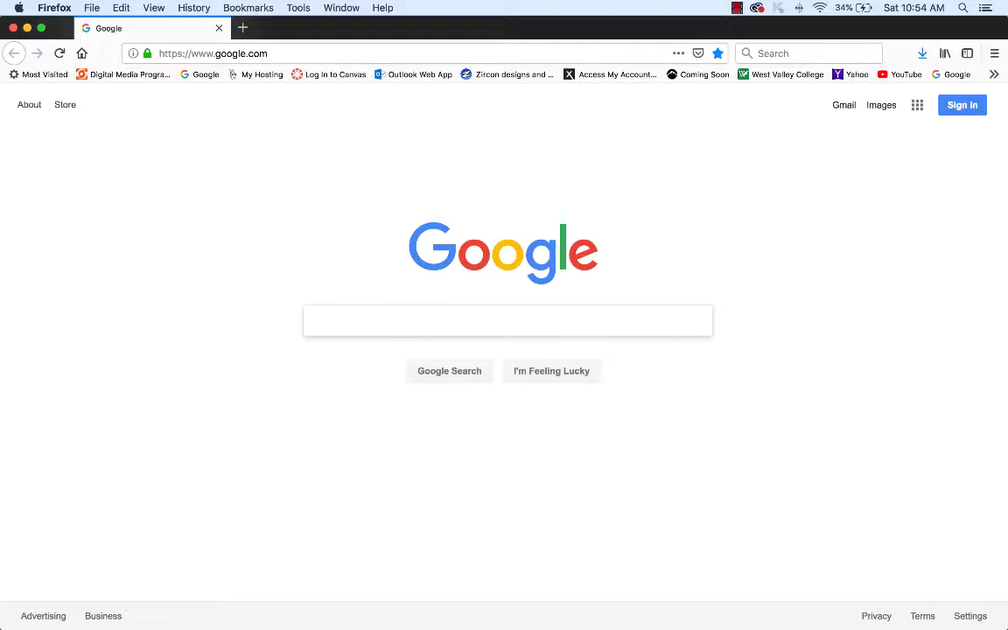
pyautogui.press('super+l')
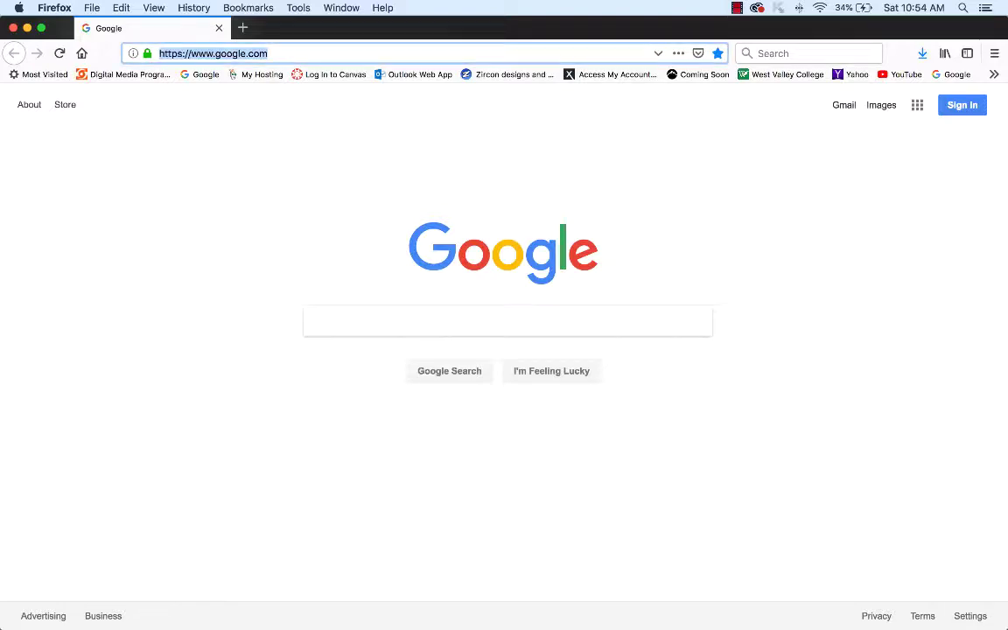
pyautogui.write('www.')
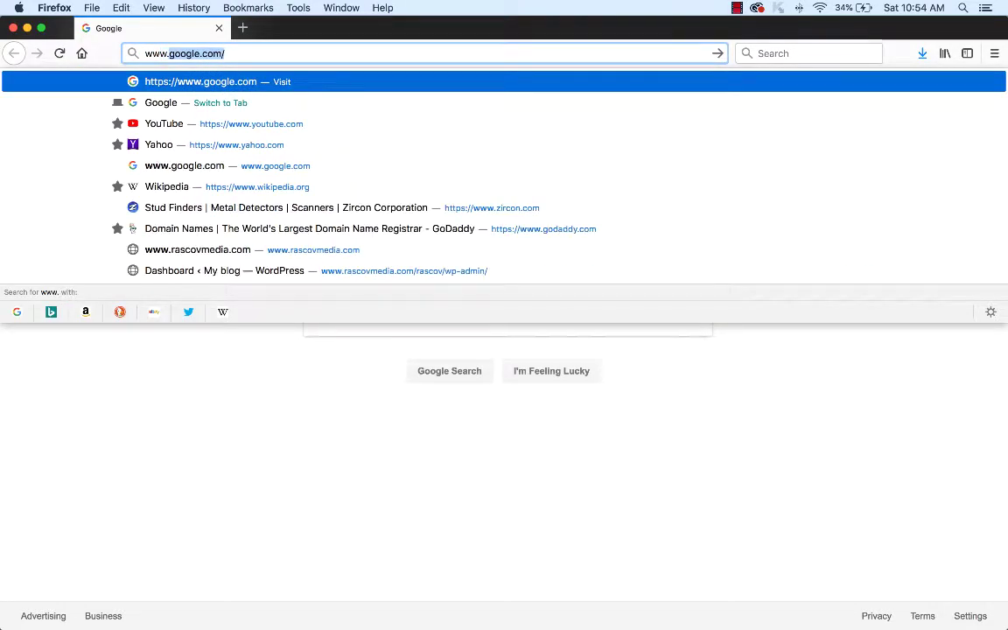
pyautogui.write('rascovm')
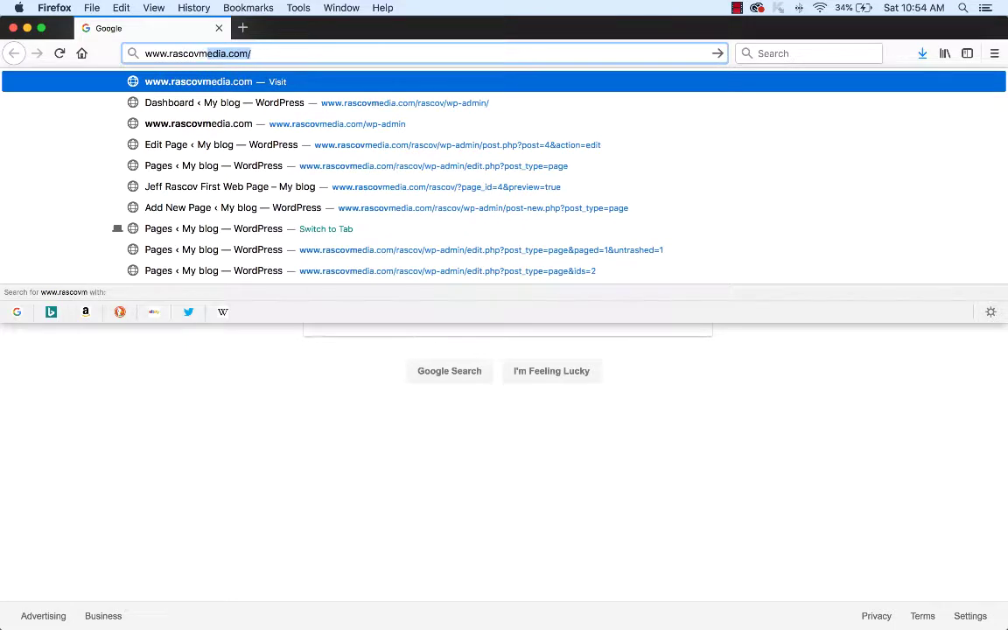
pyautogui.write('edia.com')
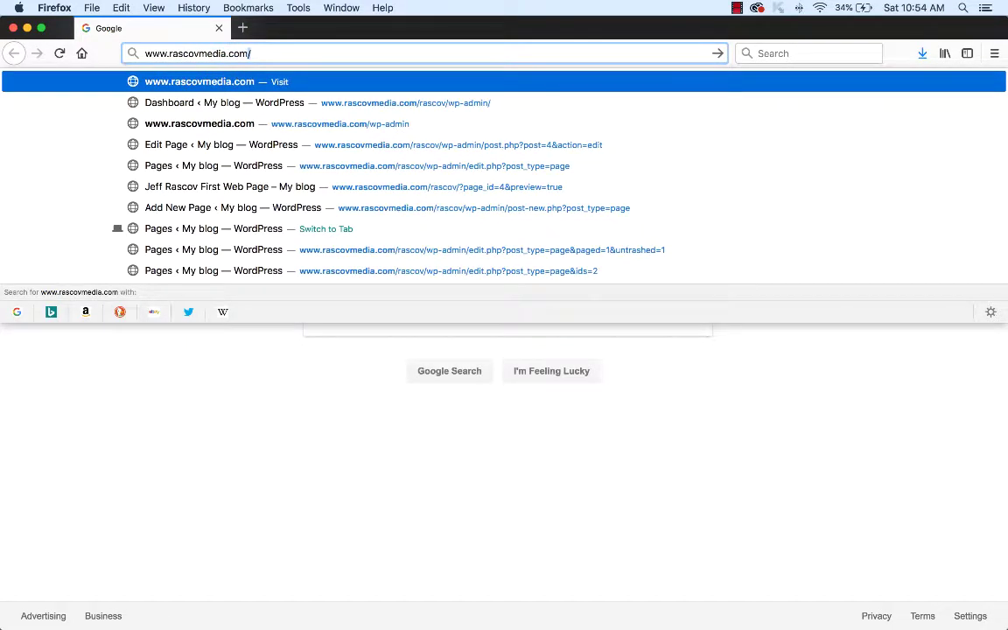
pyautogui.write('/')
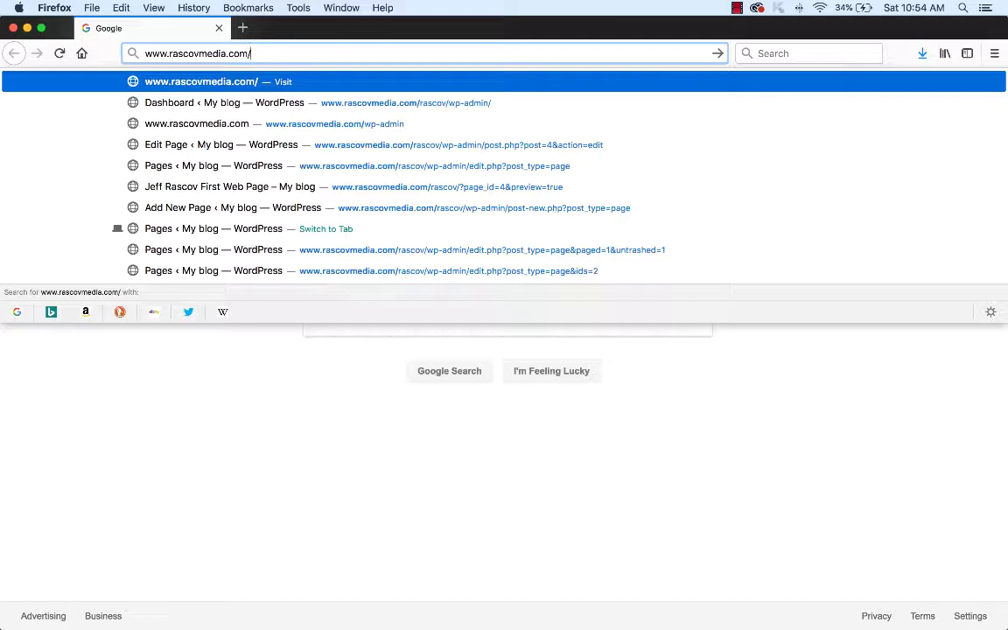
pyautogui.write('rascov')
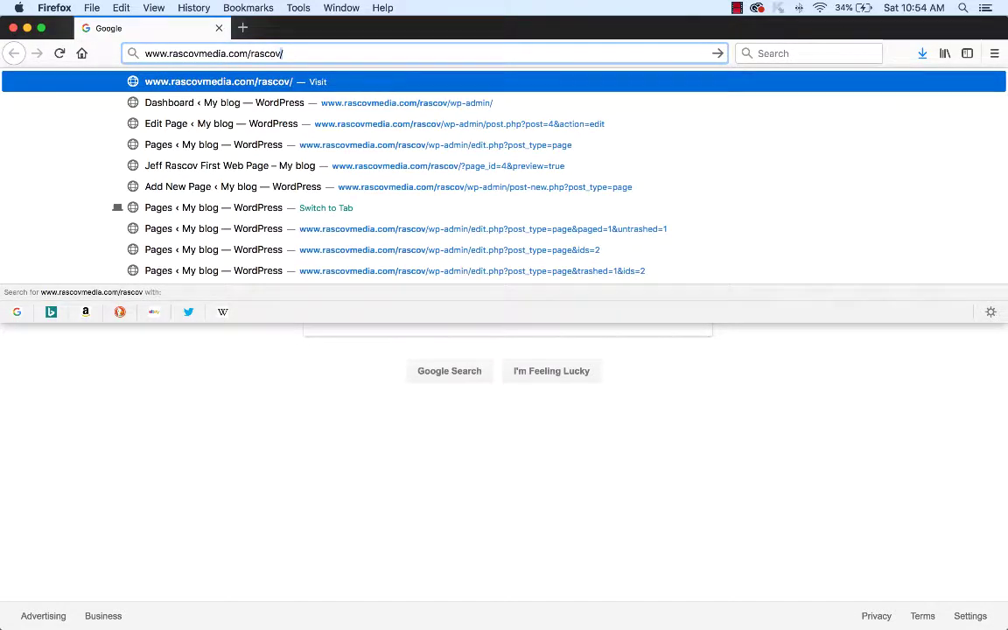
pyautogui.write('/')
pyautogui.write('wp')
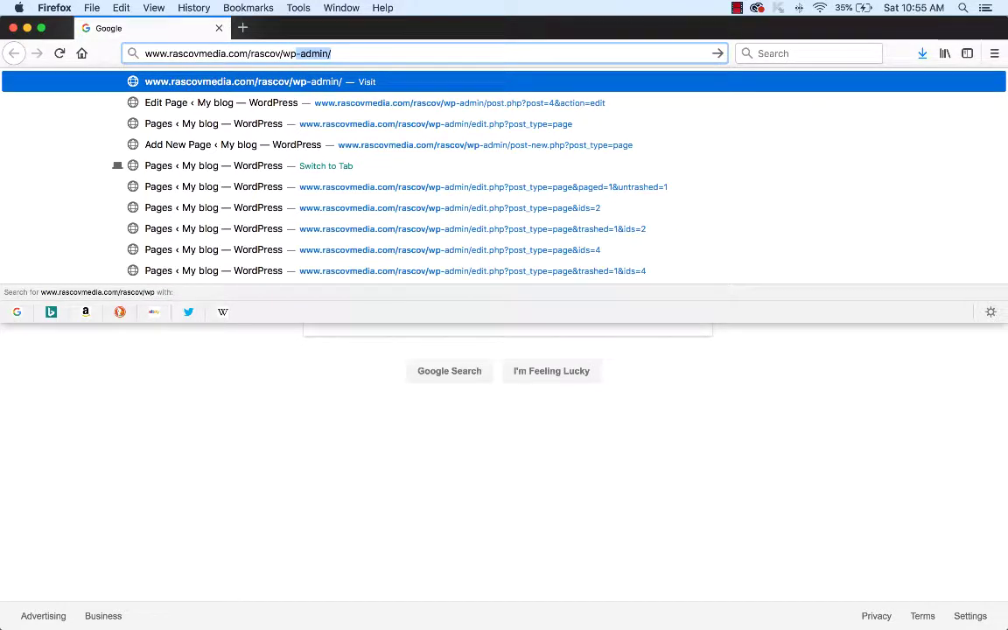
pyautogui.write('-adm')
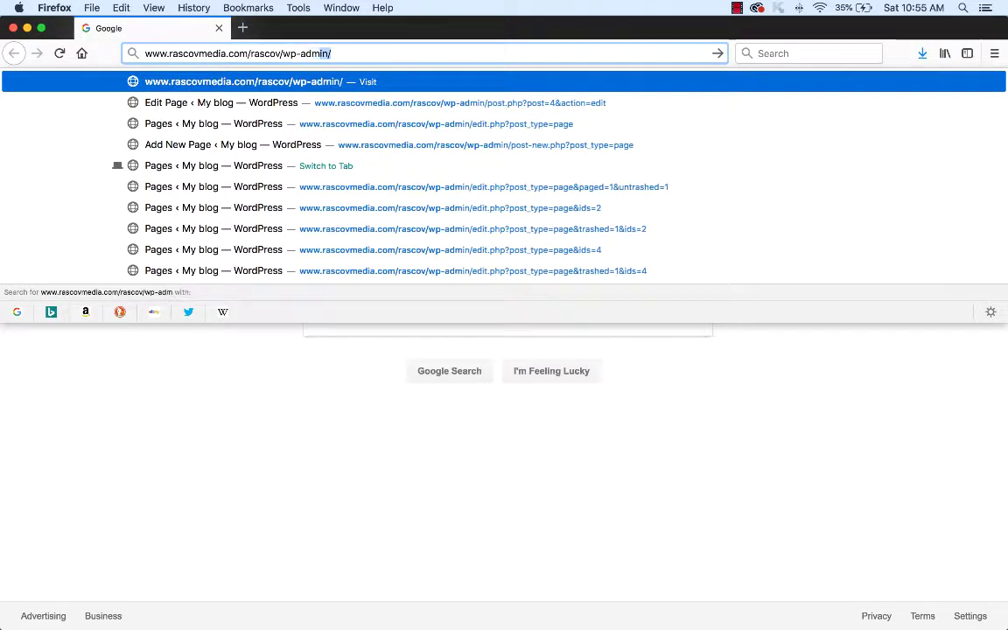
pyautogui.write('in/')
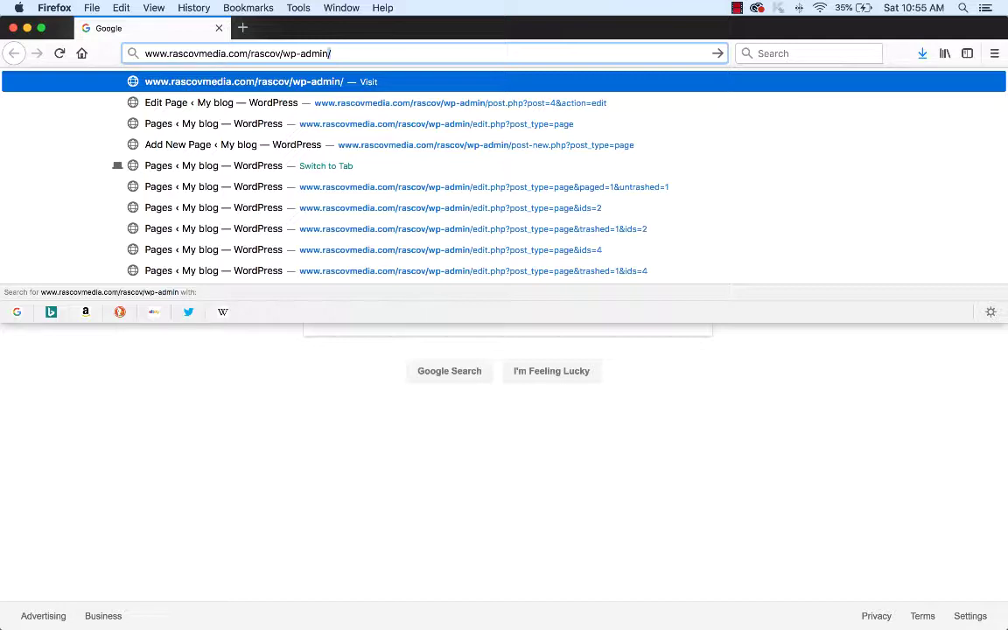
pyautogui.press('Return')
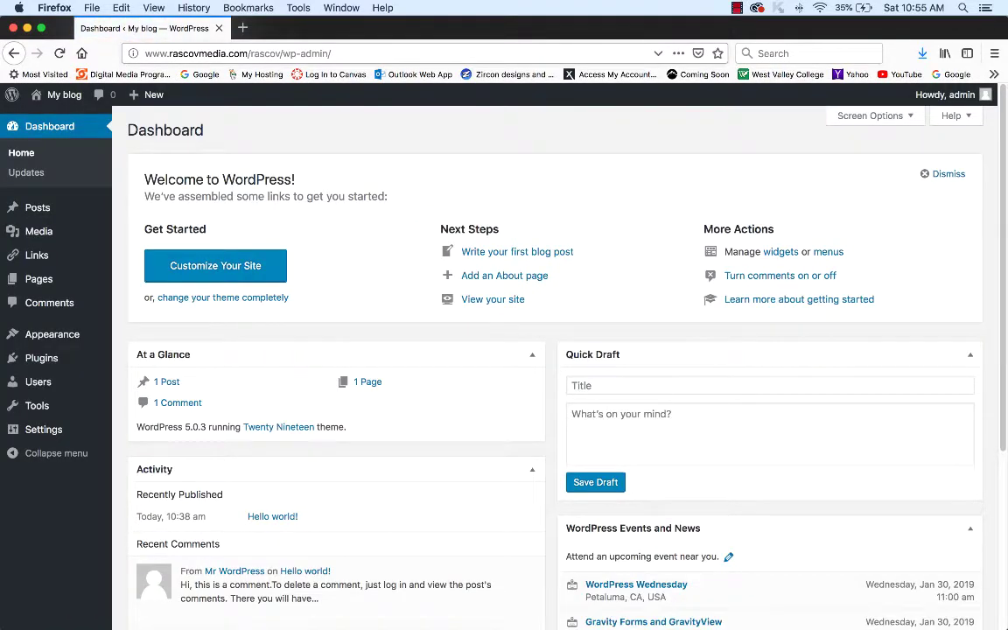
# - Log out of the WordPress admin account from the Howdy, admin menu
pyautogui.moveTo(949, 94)
pyautogui.click(910, 149)
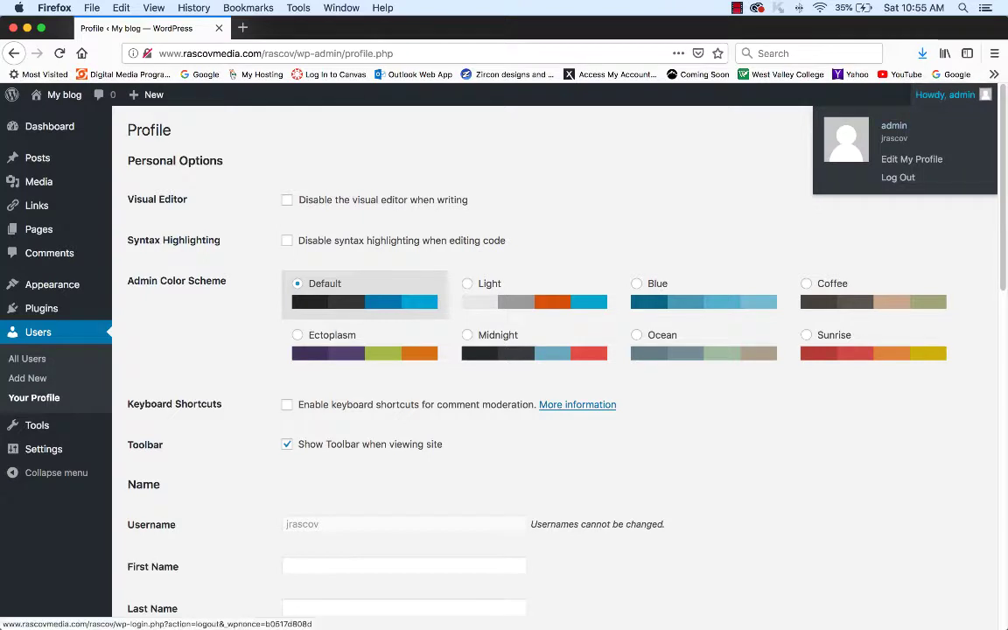
pyautogui.click(835, 182)
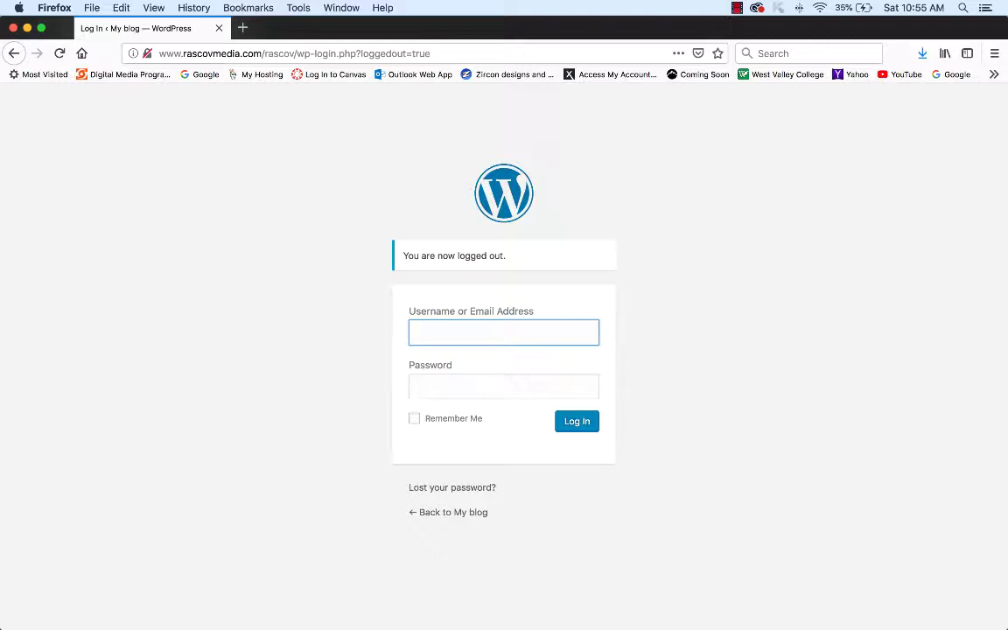
# - Sign back in by entering the username and the account password
pyautogui.click(506, 335)
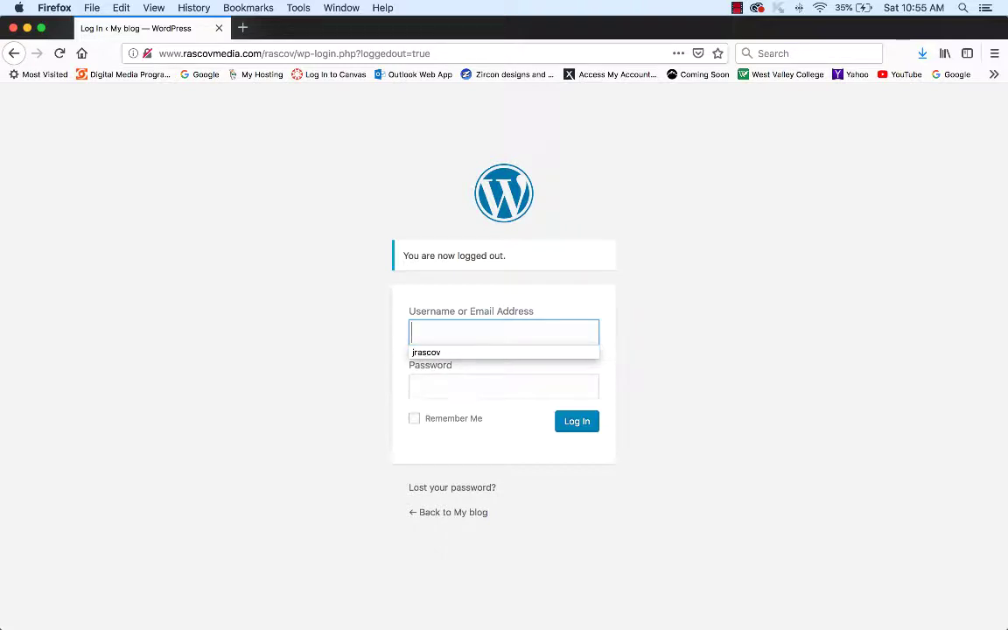
pyautogui.write('jrascov')
pyautogui.press('Escape')
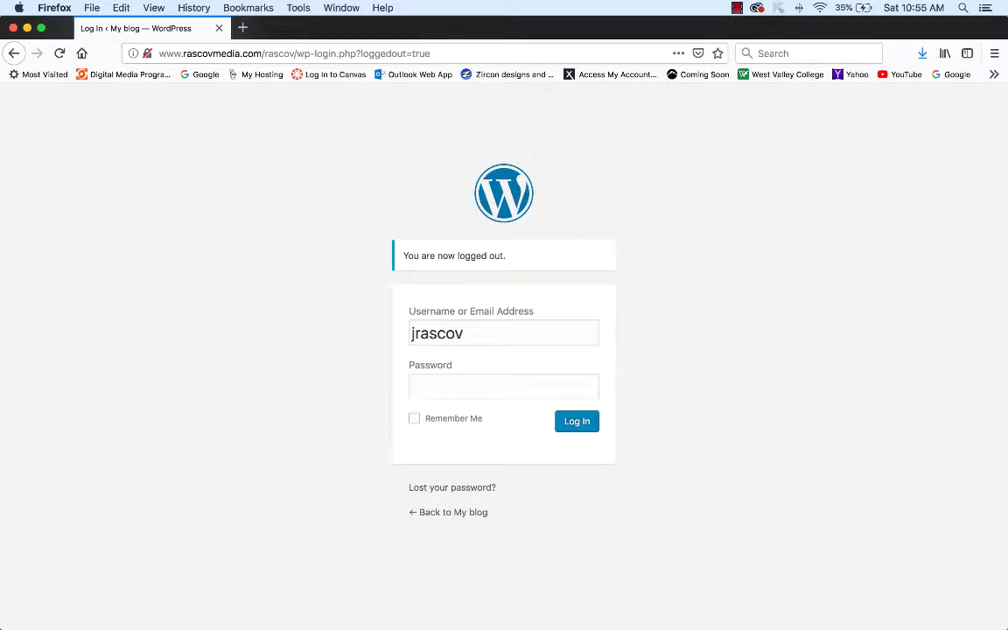
pyautogui.click(503, 386)
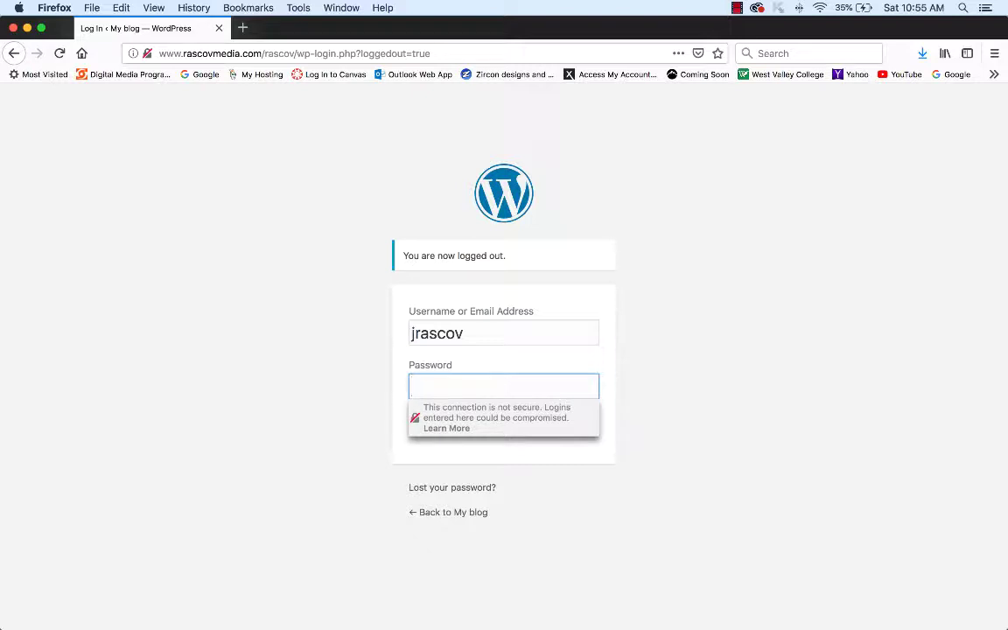
pyautogui.write('••••••••••••••')
pyautogui.press('Return')
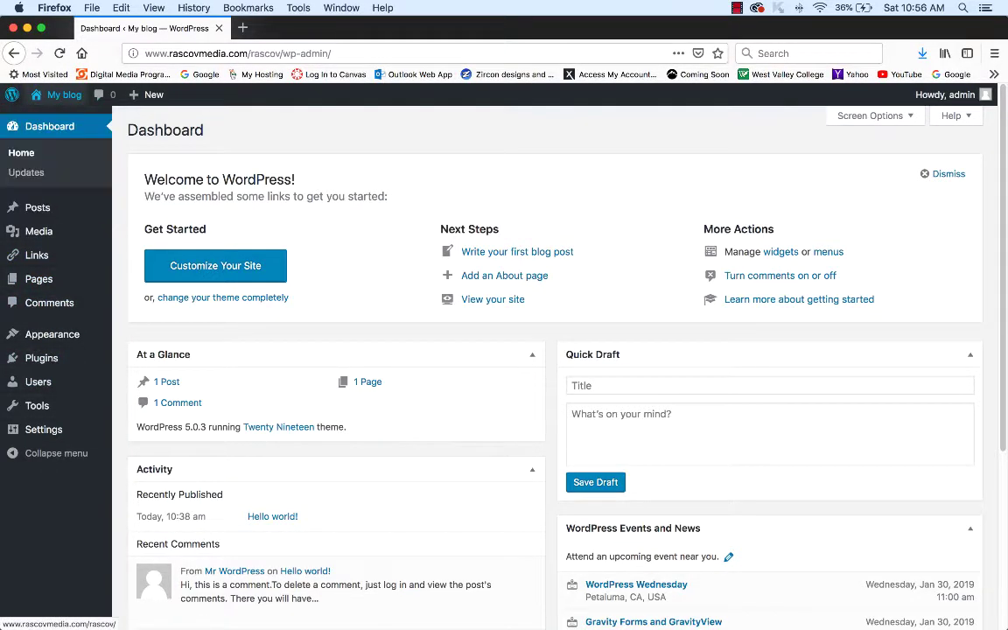
# - Select the site folder name in the Dashboard's wp-admin address
pyautogui.moveTo(93, 98)
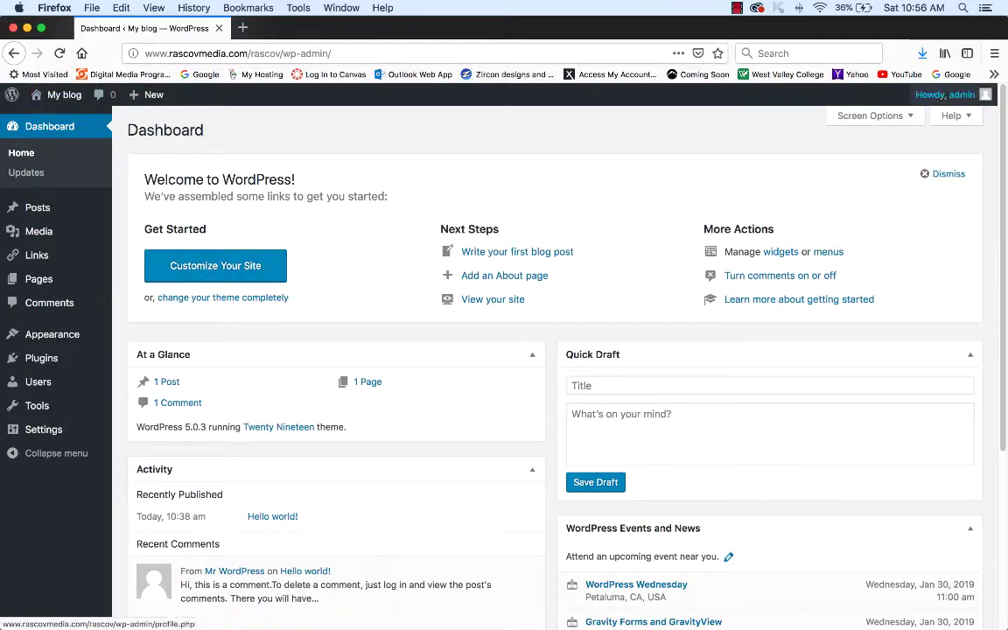
pyautogui.moveTo(945, 95)
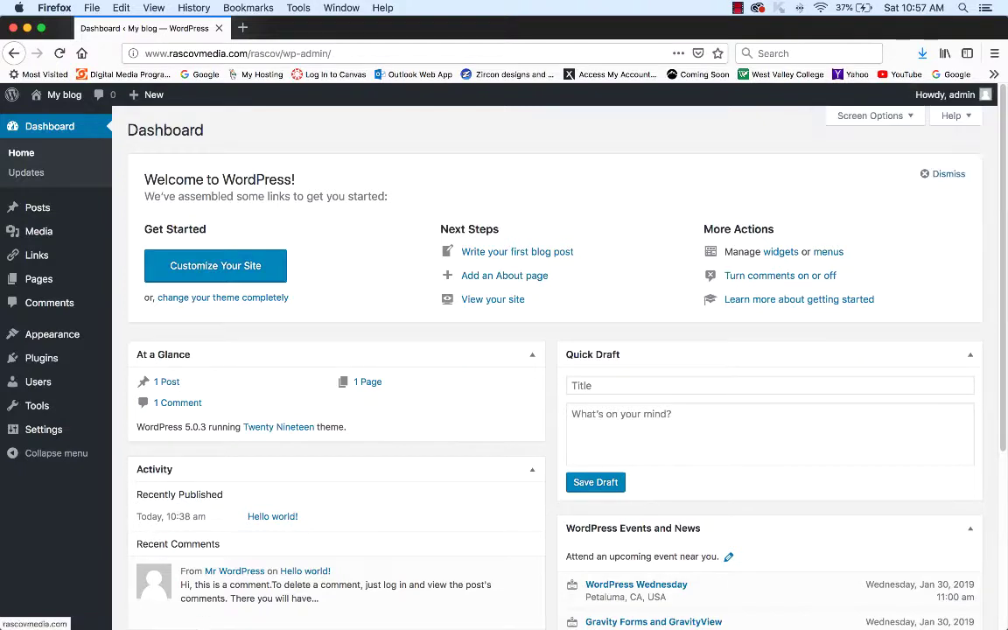
pyautogui.doubleClick(265, 53)
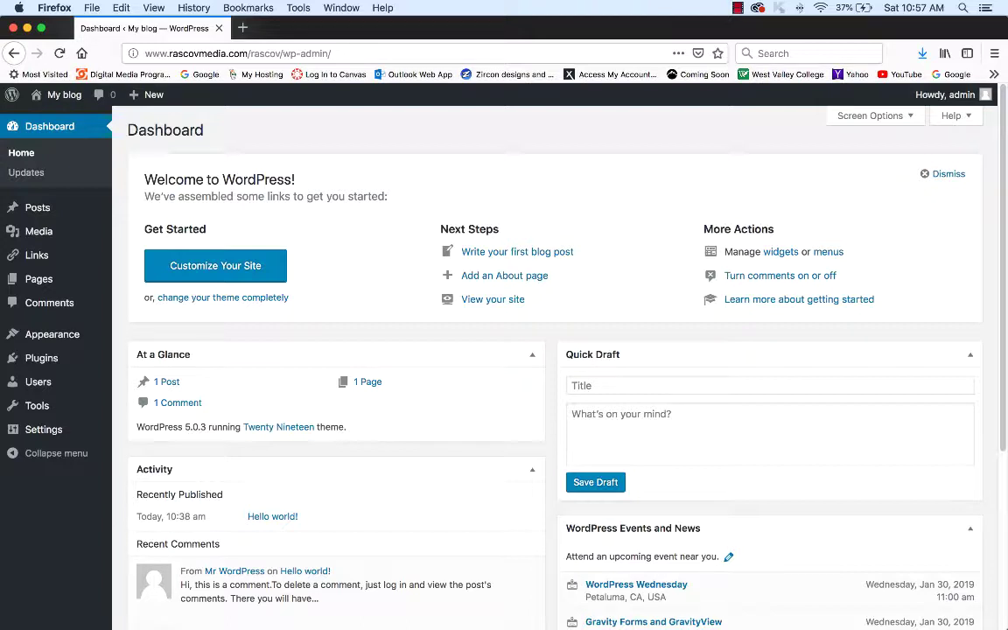
pyautogui.moveTo(53, 278)
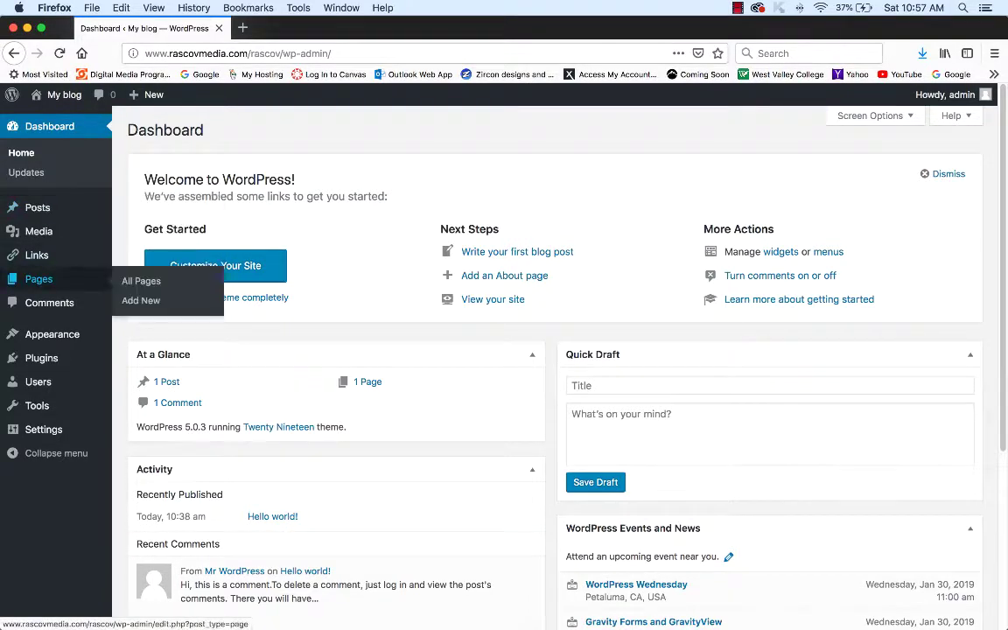
pyautogui.moveTo(38, 207)
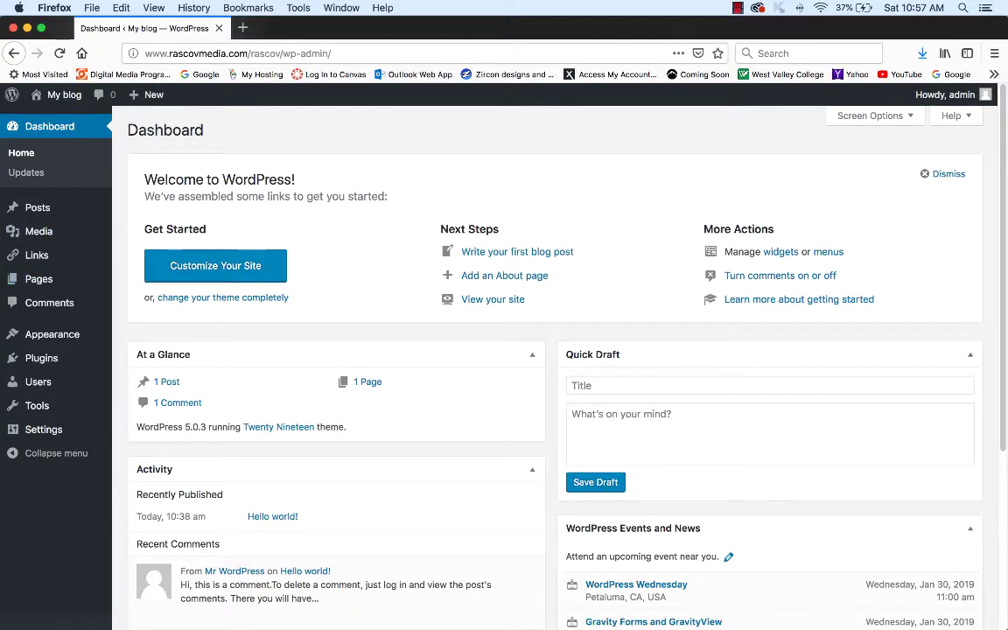
pyautogui.click(91, 7)
pyautogui.click(131, 36)
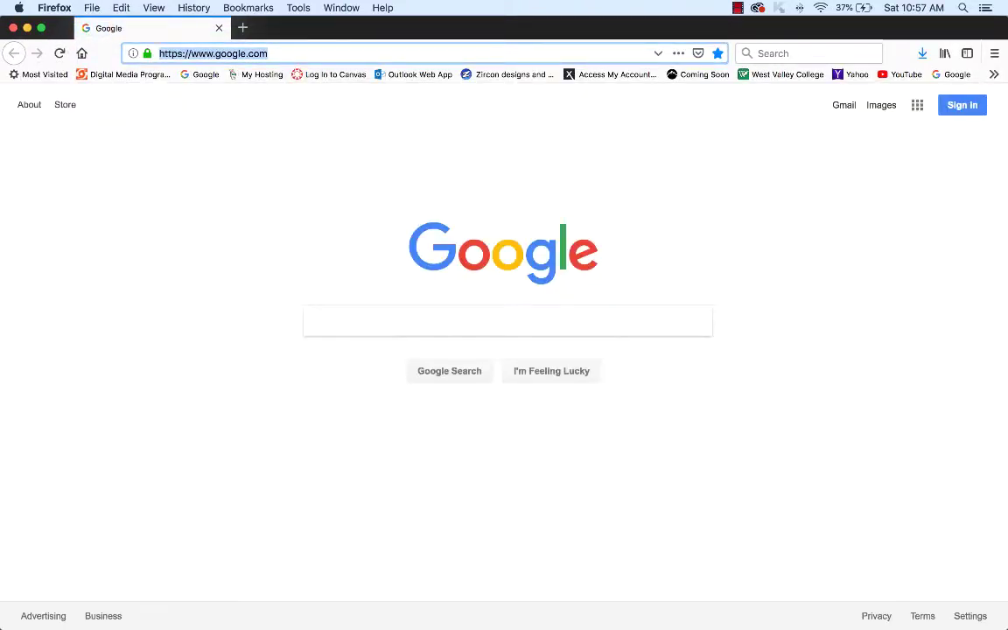
pyautogui.write('zircon.com/')
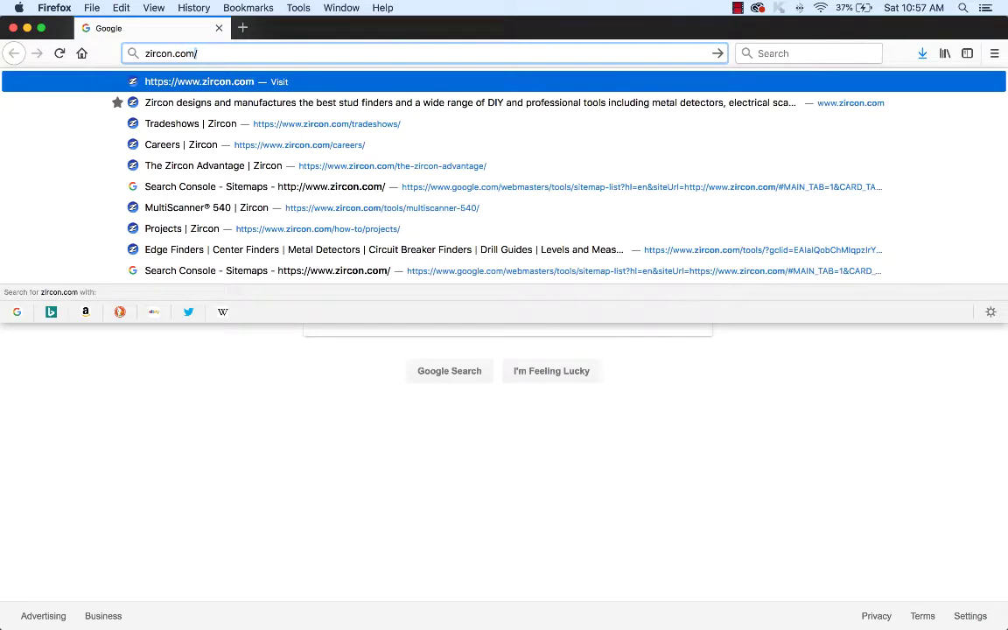
pyautogui.press('Return')
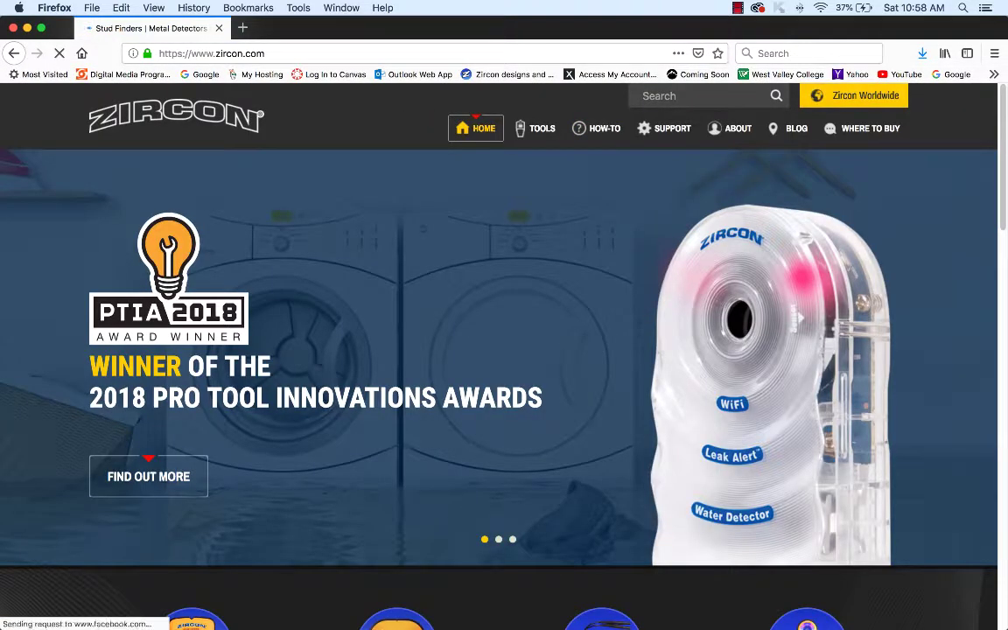
pyautogui.moveTo(542, 128)
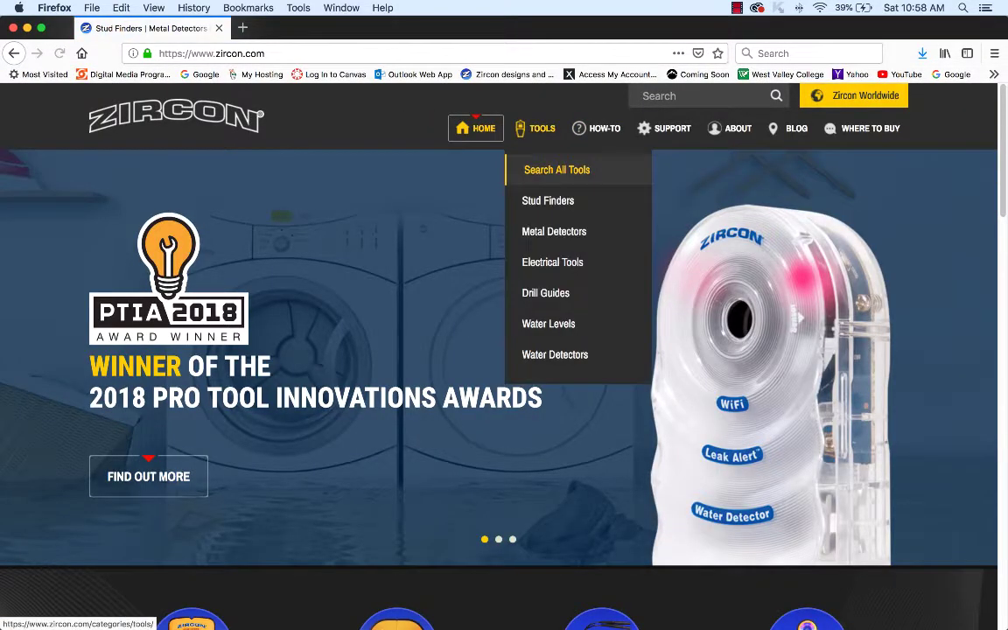
pyautogui.moveTo(735, 128)
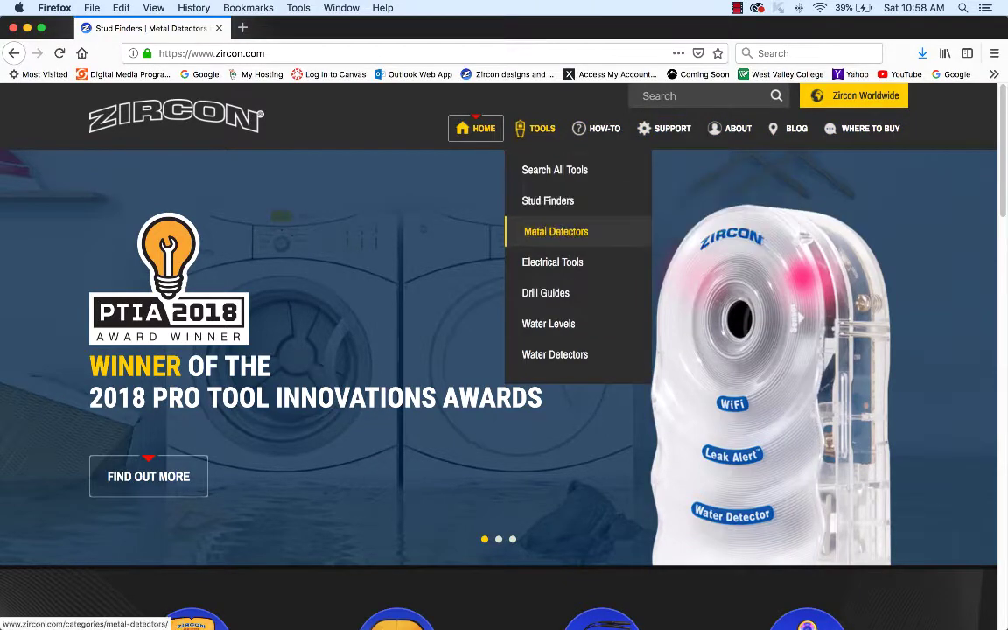
pyautogui.click(556, 231)
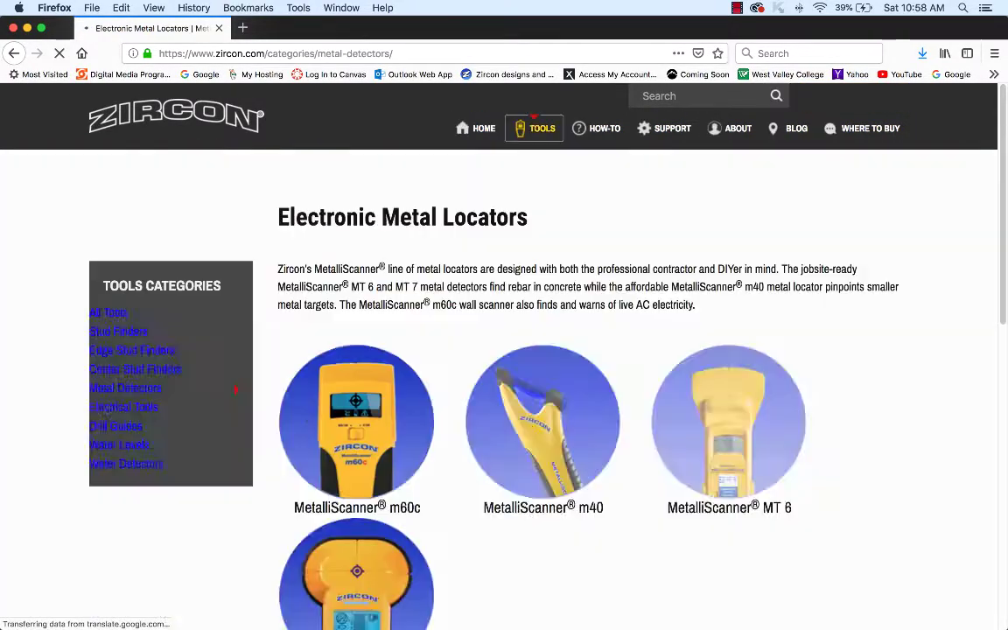
pyautogui.scroll(-10, 570, 490)
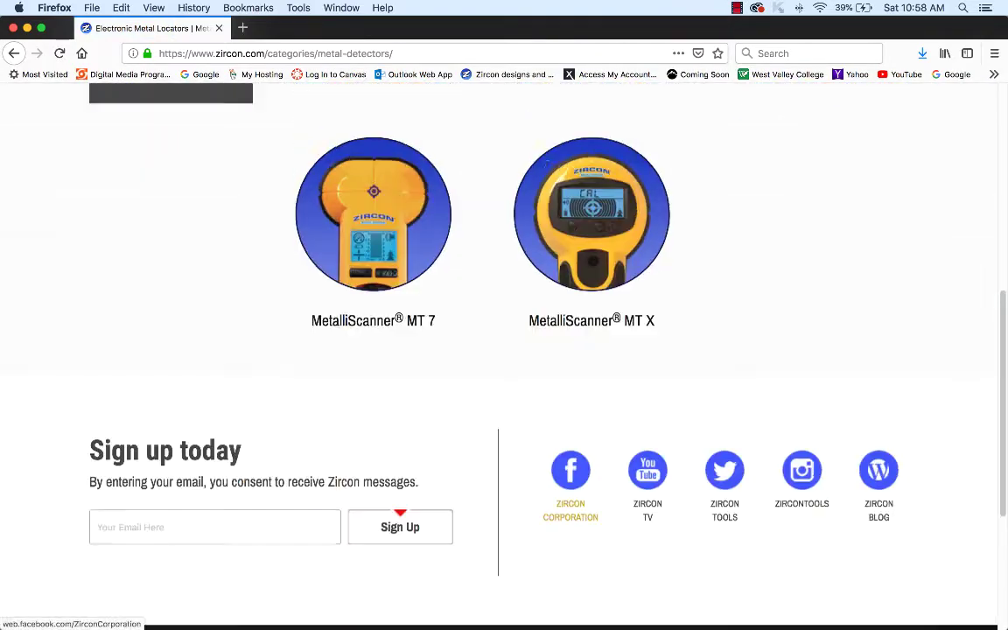
pyautogui.scroll(10, 570, 490)
pyautogui.moveTo(542, 128)
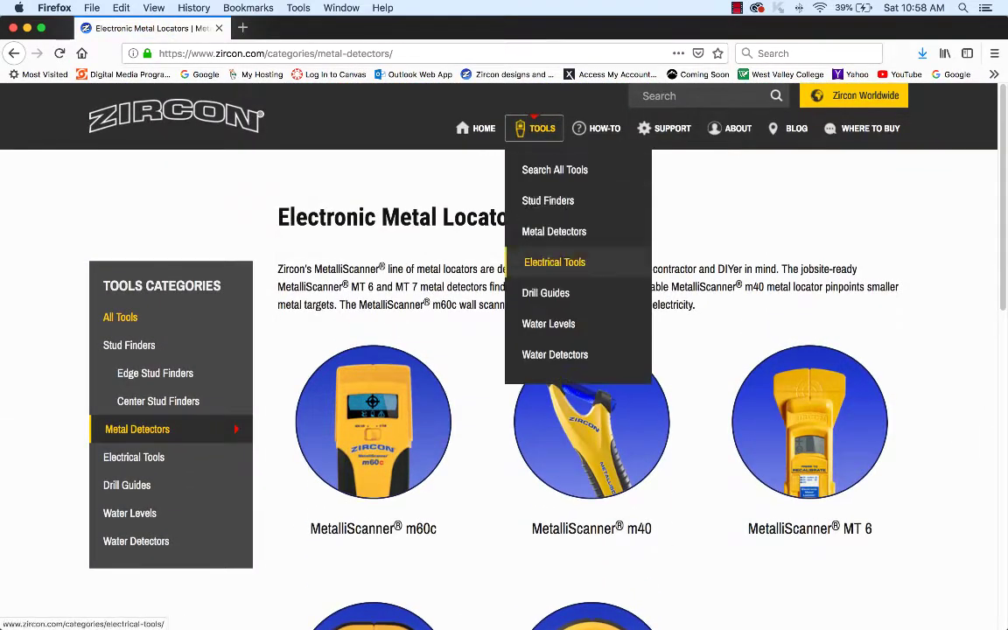
pyautogui.click(548, 293)
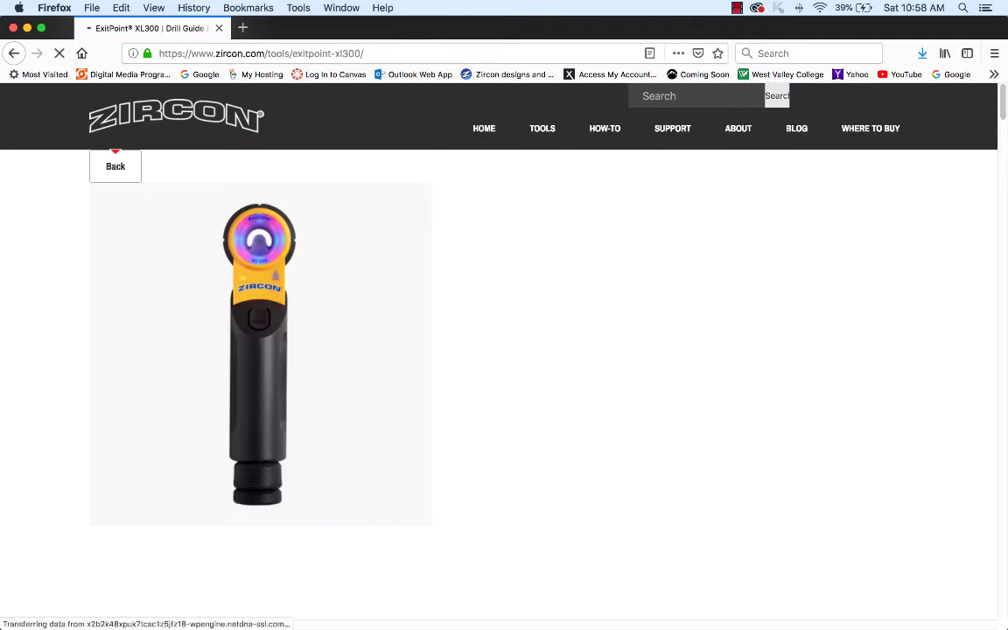
pyautogui.scroll(-15, 499, 350)
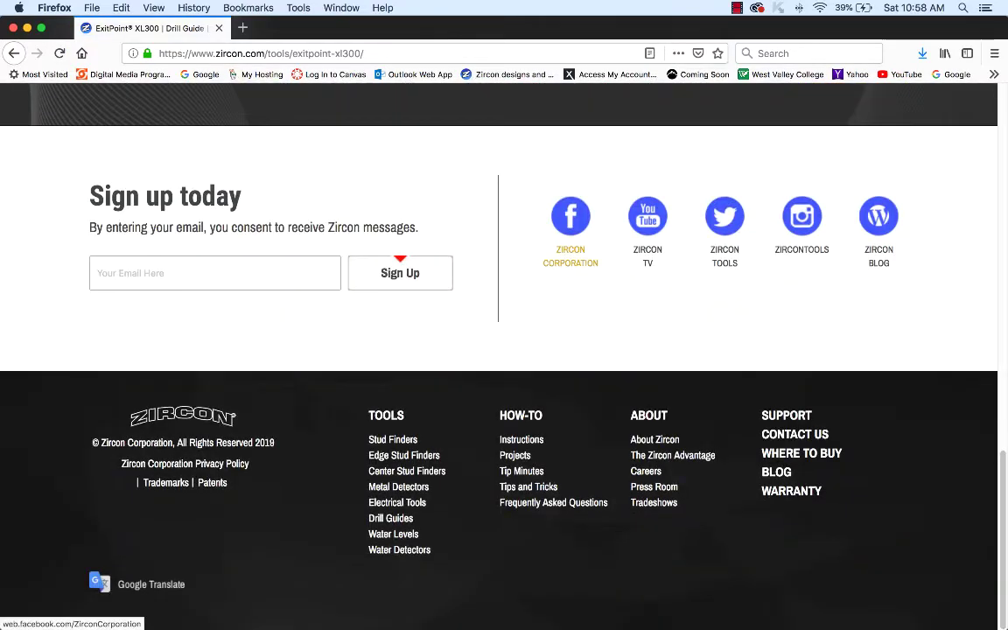
pyautogui.scroll(5, 499, 350)
pyautogui.scroll(6, 499, 350)
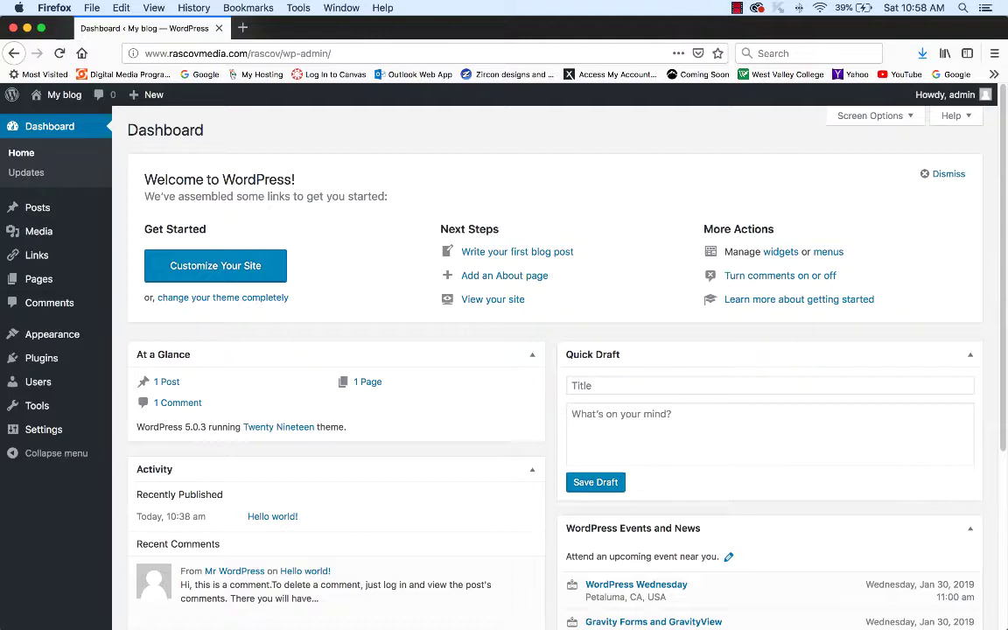
# - Create a new blank page from the admin bar's + New menu
pyautogui.moveTo(39, 278)
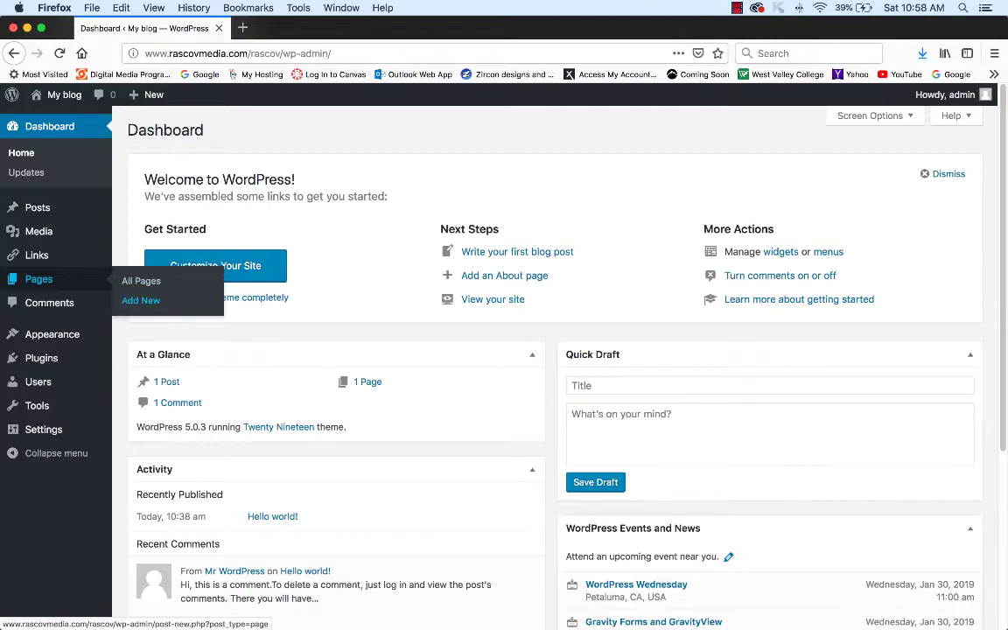
pyautogui.moveTo(147, 95)
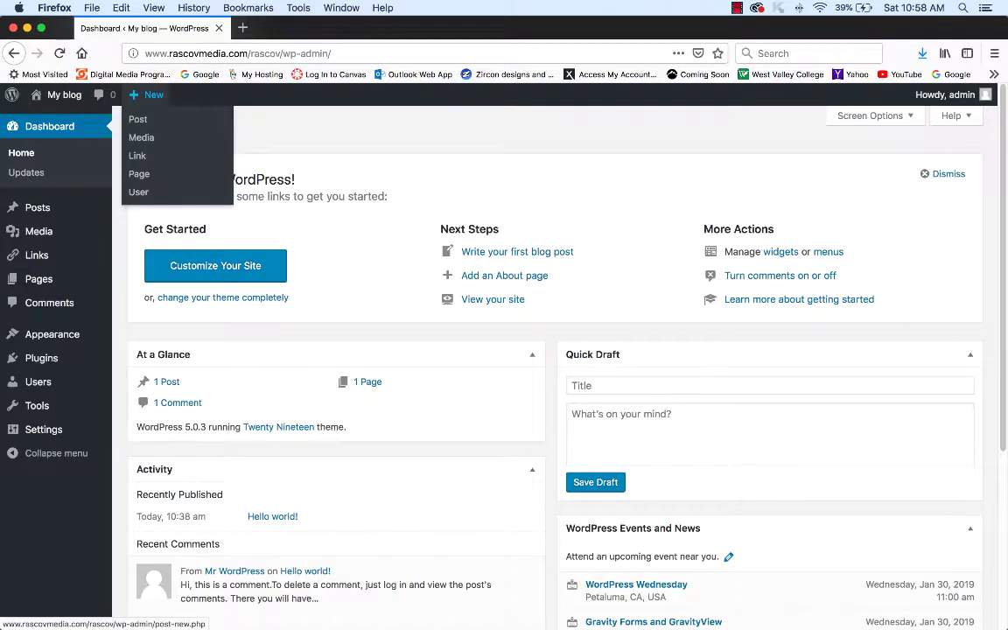
pyautogui.click(139, 174)
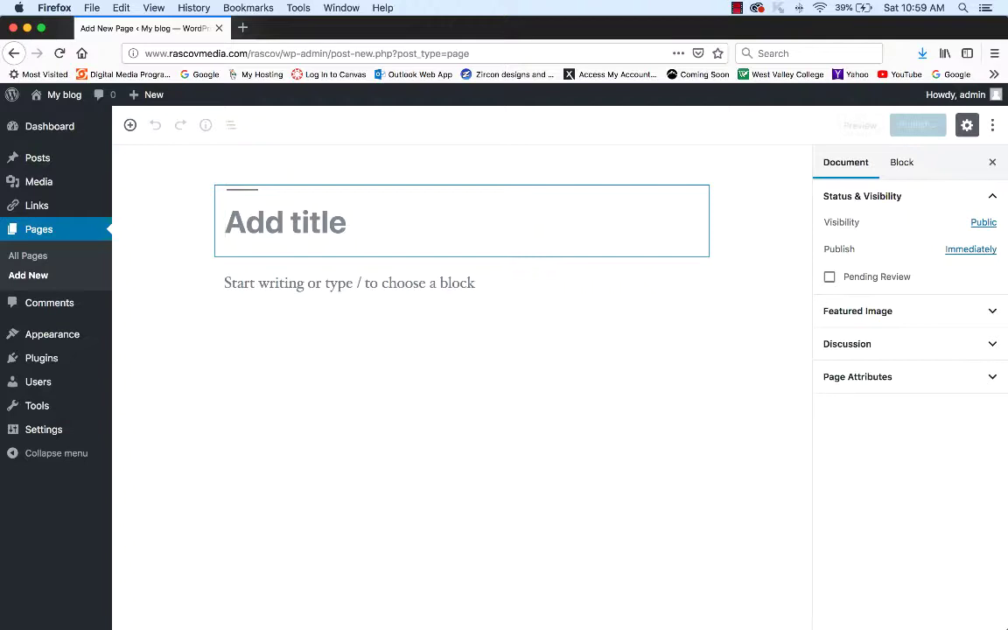
# - Title the page with the author's name followed by 'First Web Page' and start the body
pyautogui.write('Je')
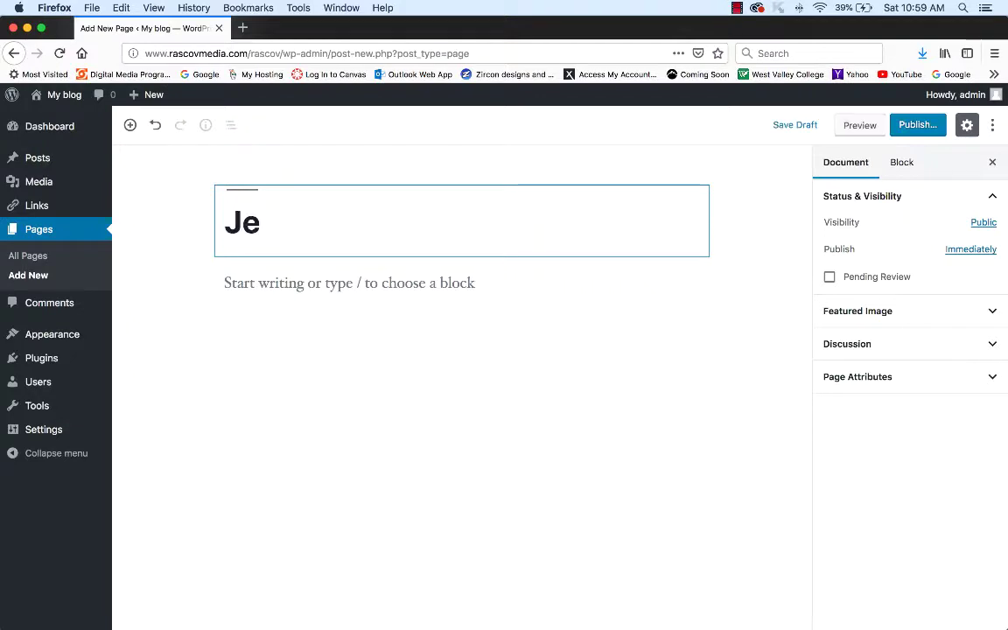
pyautogui.write('ff Rascov')
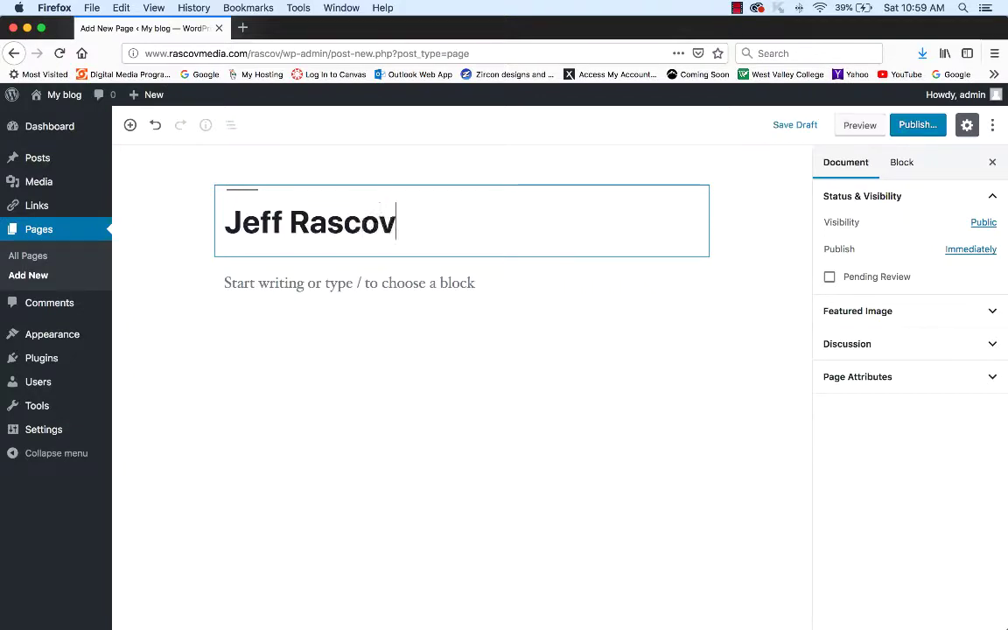
pyautogui.write(' Firs')
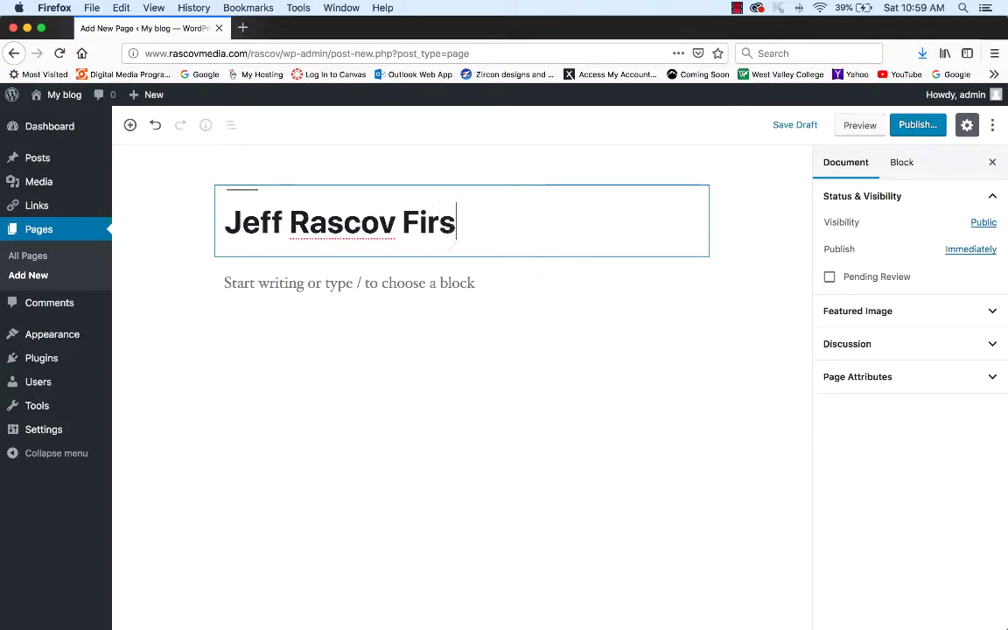
pyautogui.write('t Web Page')
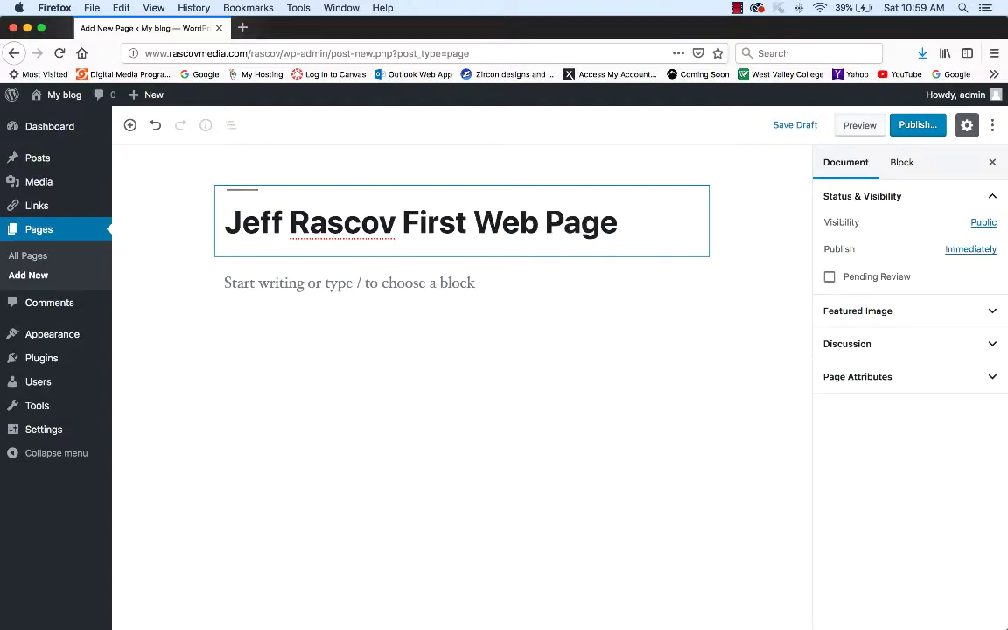
pyautogui.press('Return')
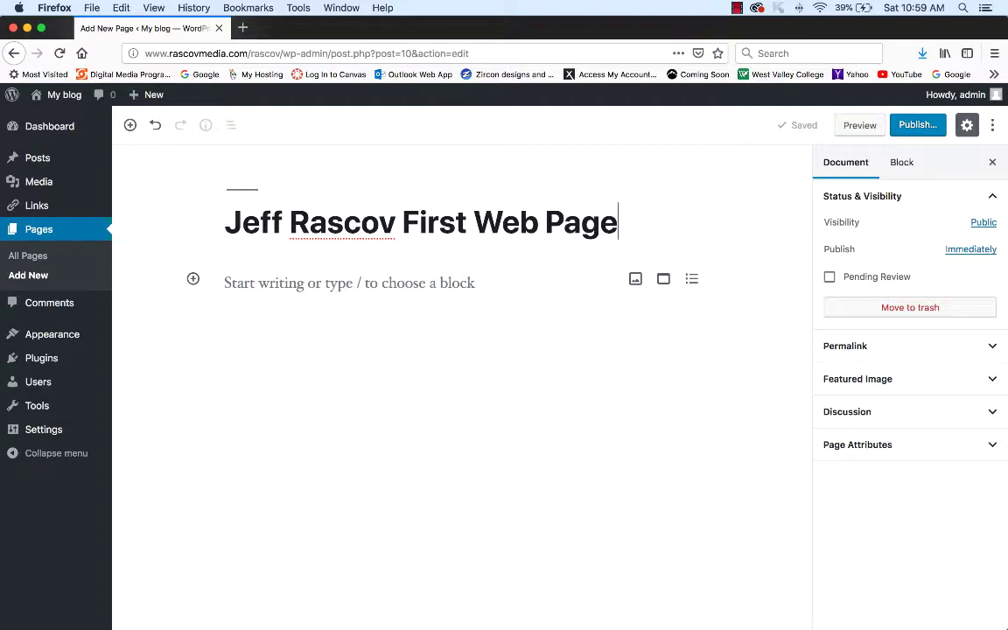
pyautogui.click(225, 282)
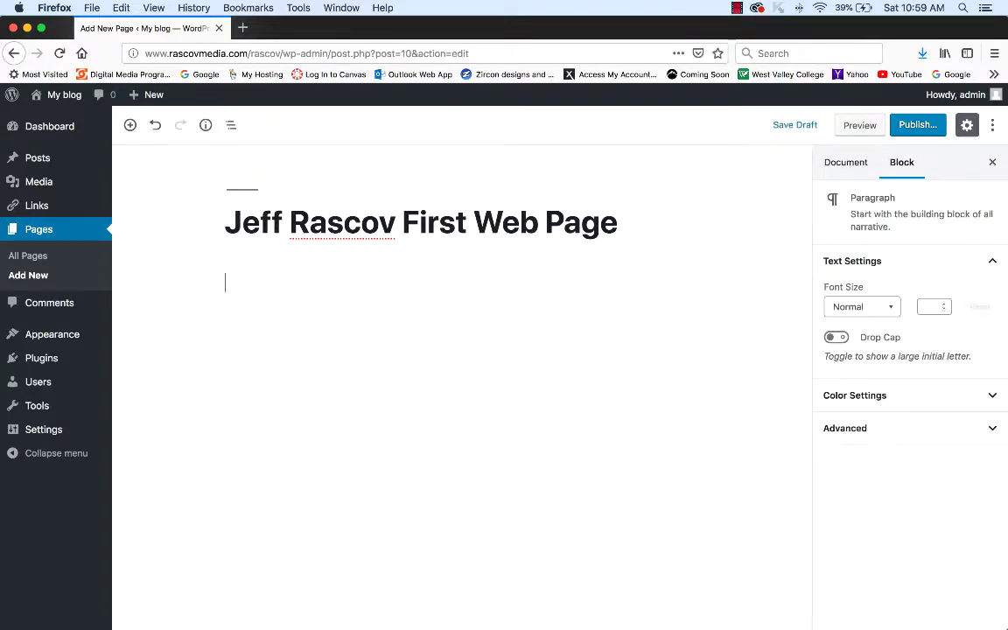
# - Add a paragraph with the author's name plus 'Flower Page' and save the draft
pyautogui.write('Jeff Rascov Fl')
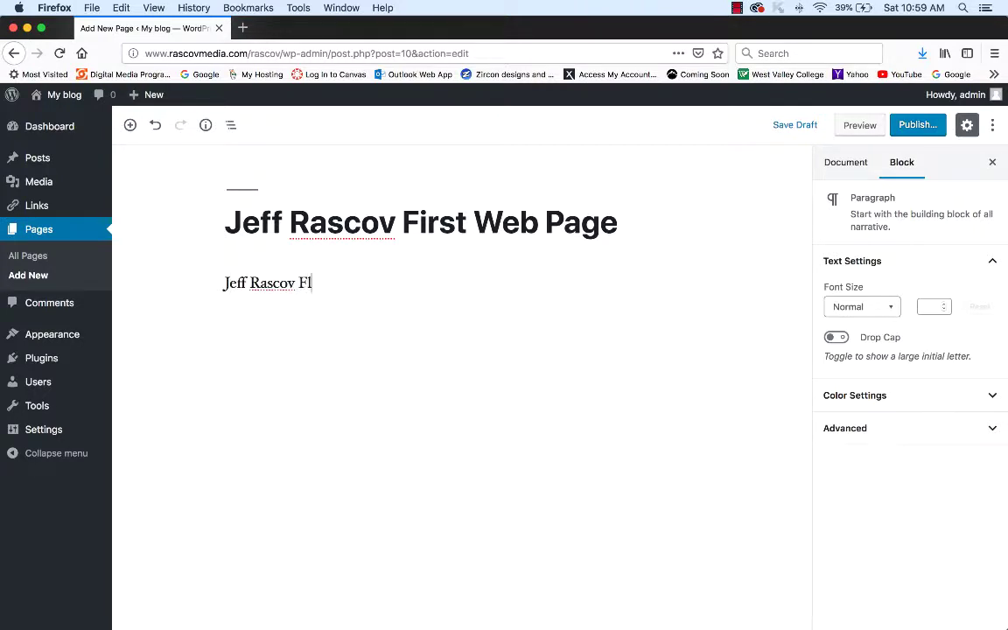
pyautogui.write('ower Page')
pyautogui.press('Escape')
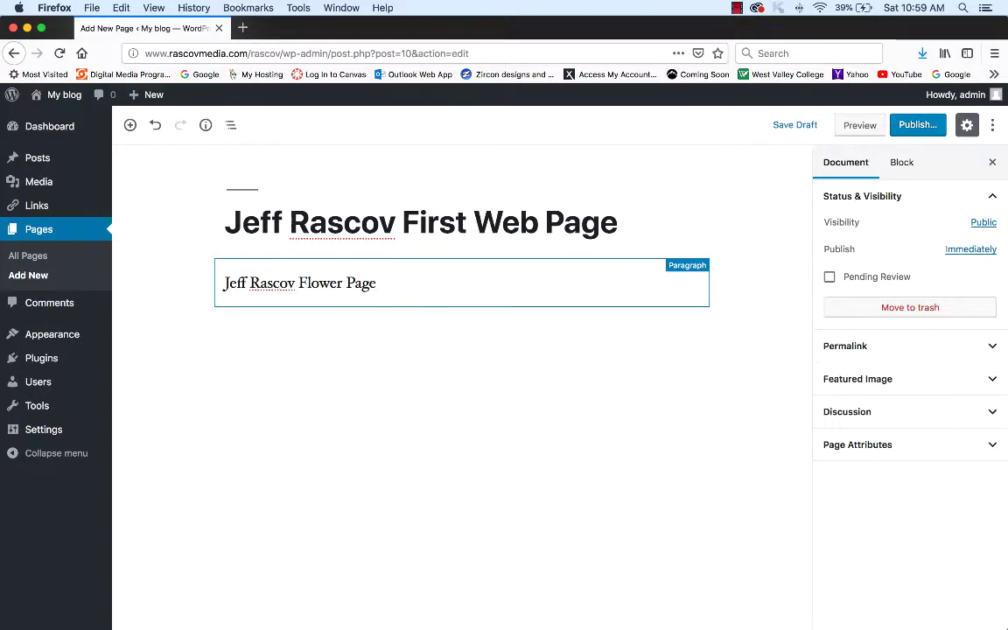
pyautogui.click(377, 282)
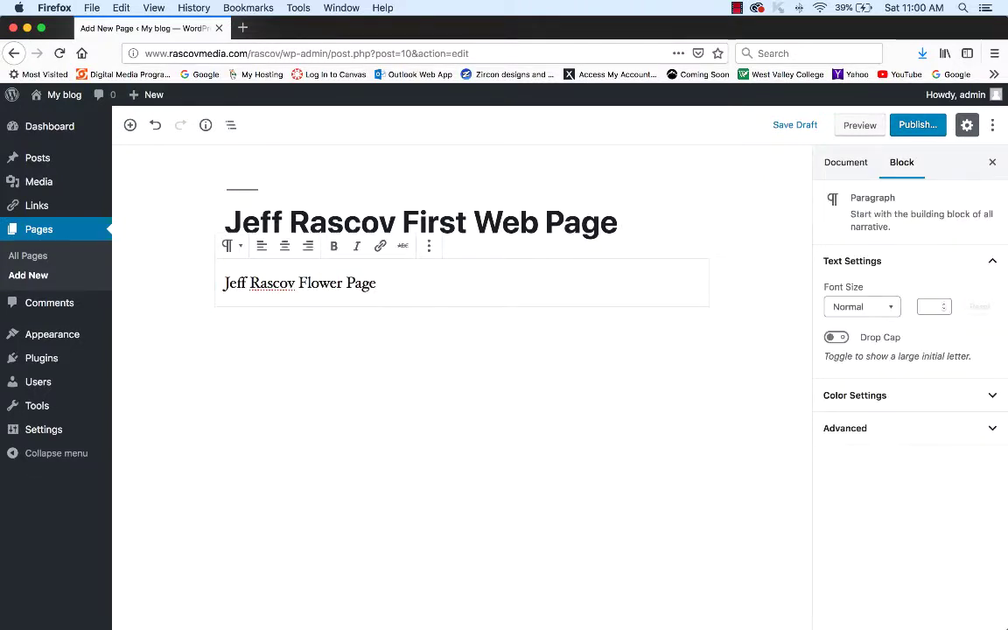
pyautogui.press('super+a')
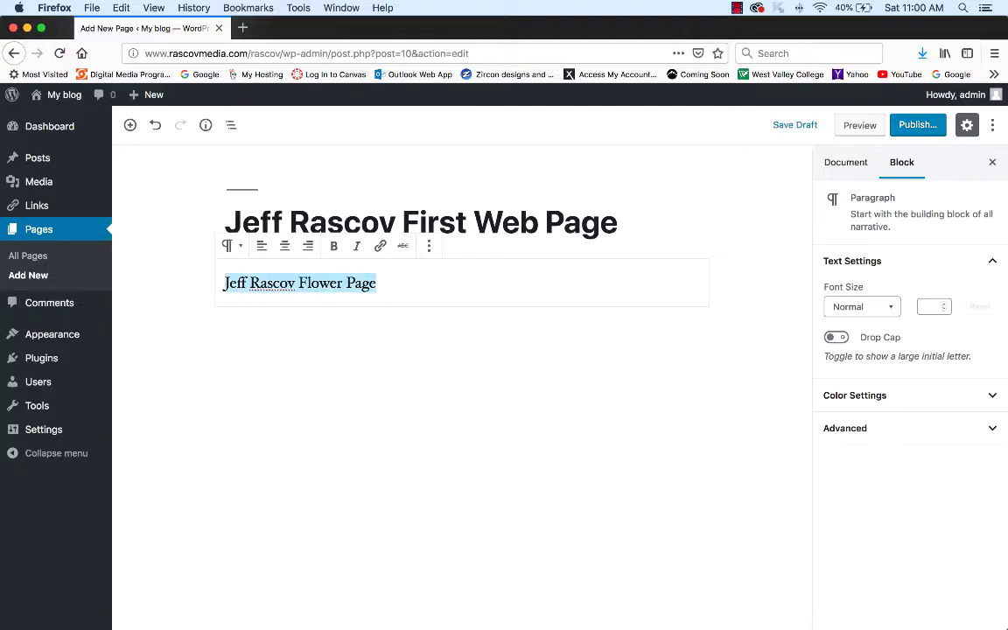
pyautogui.press('super+s')
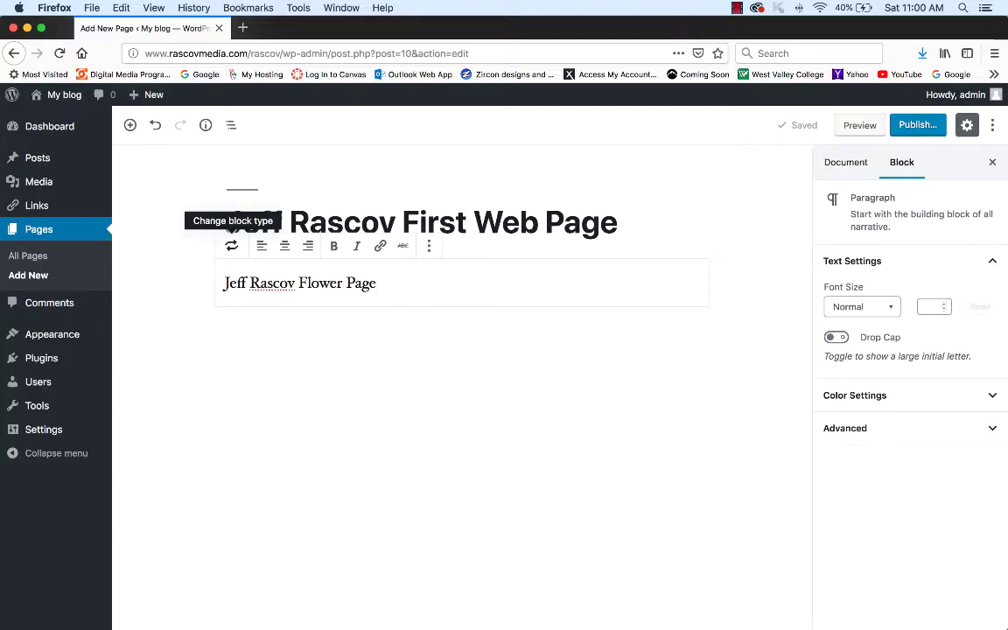
# - Transform the 'Flower Page' paragraph into an H2 heading block
pyautogui.click(231, 246)
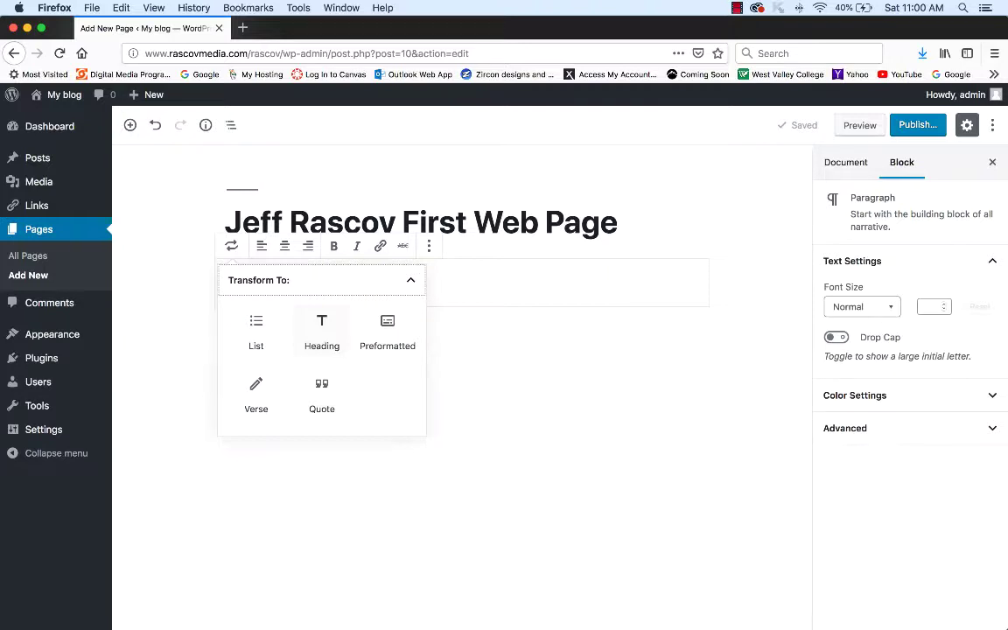
pyautogui.click(322, 333)
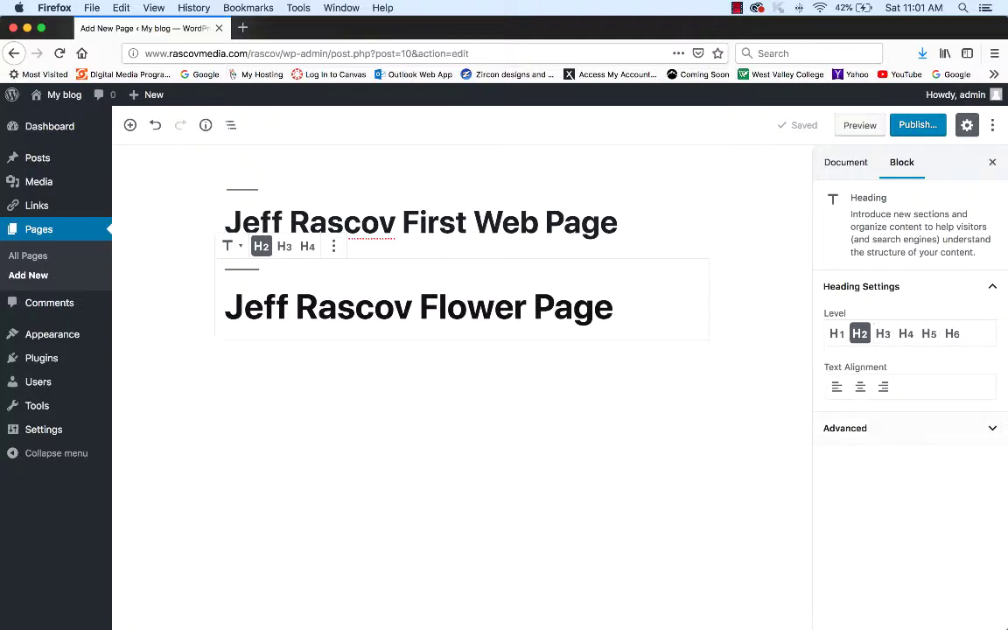
pyautogui.click(866, 427)
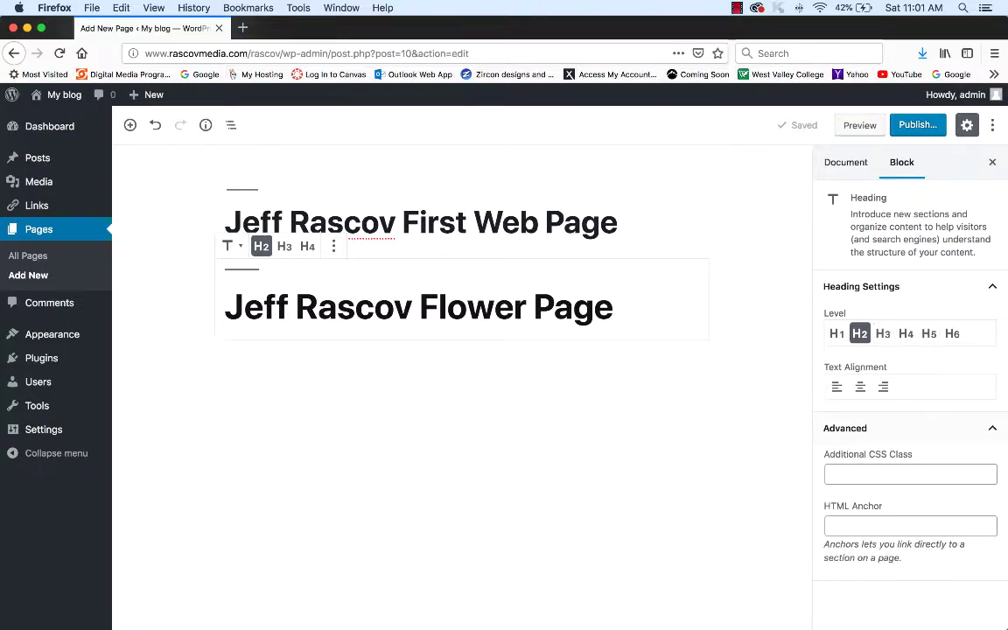
pyautogui.click(866, 428)
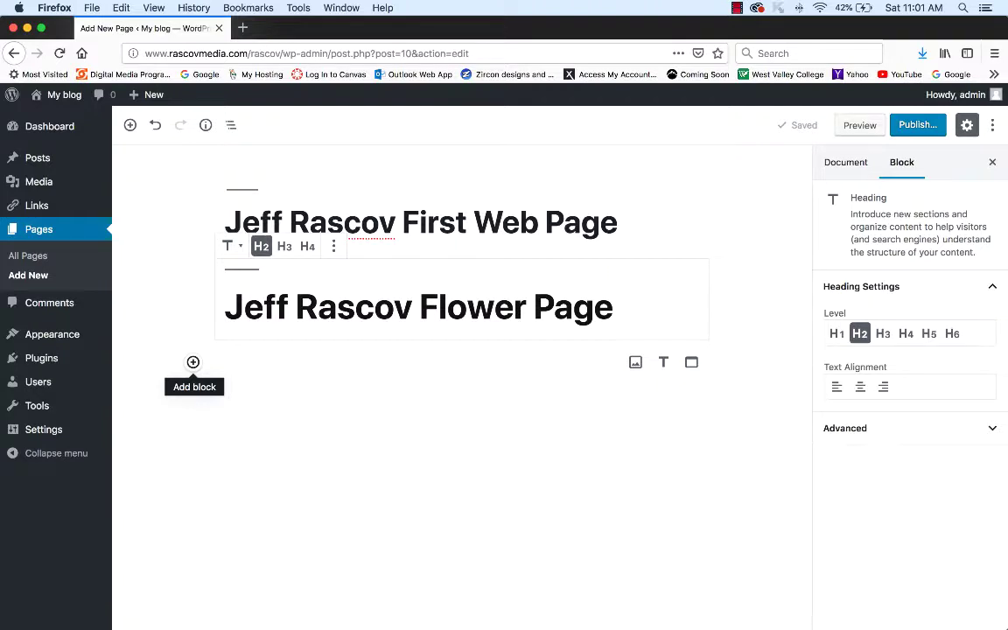
# - Insert an H4 heading with the author's name plus 'Favorite Flowers' below the H2
pyautogui.click(193, 362)
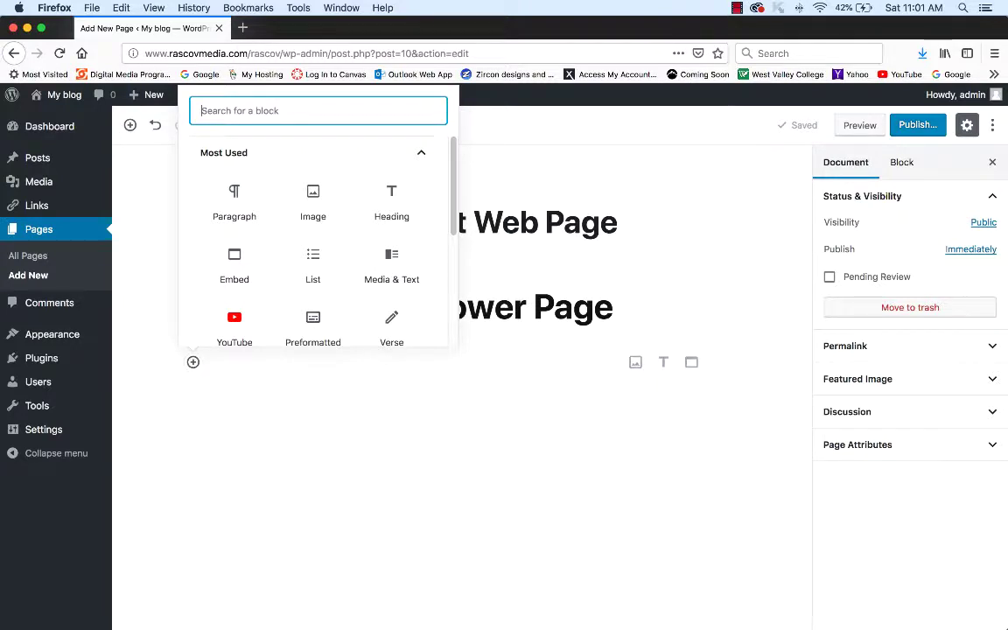
pyautogui.click(391, 203)
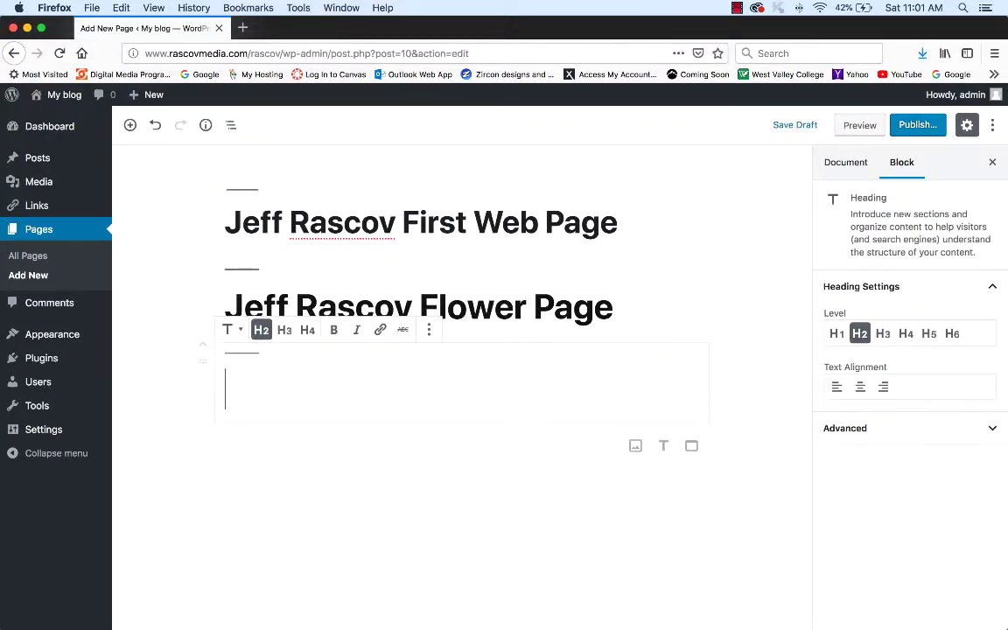
pyautogui.click(284, 329)
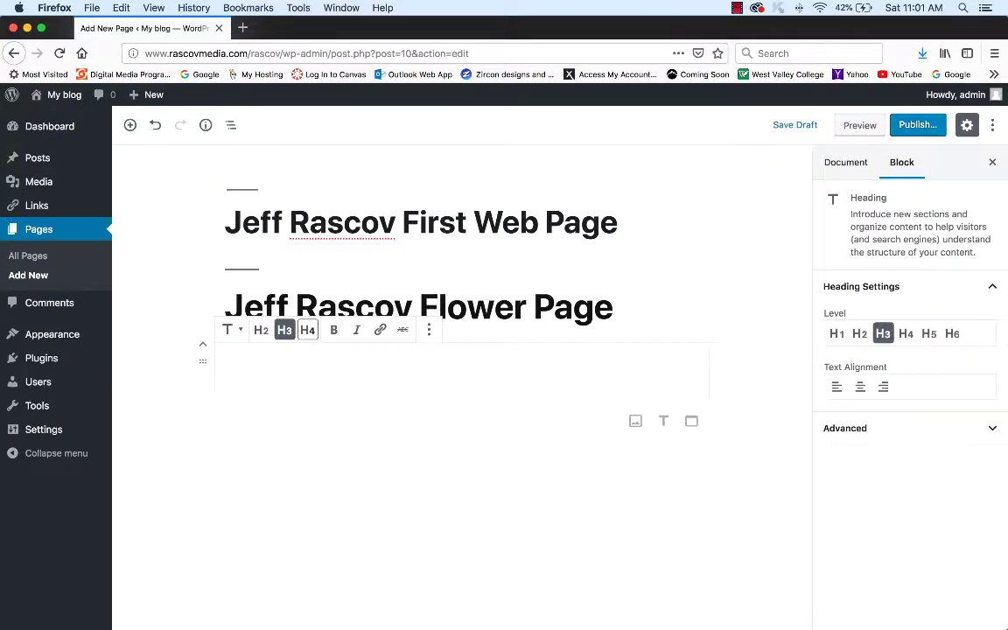
pyautogui.click(307, 329)
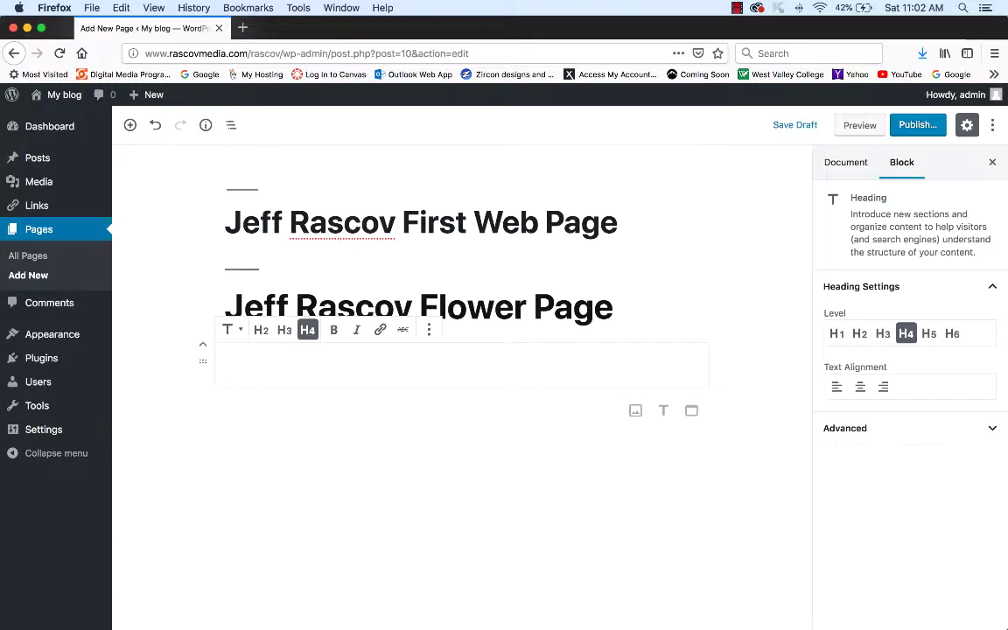
pyautogui.write('J')
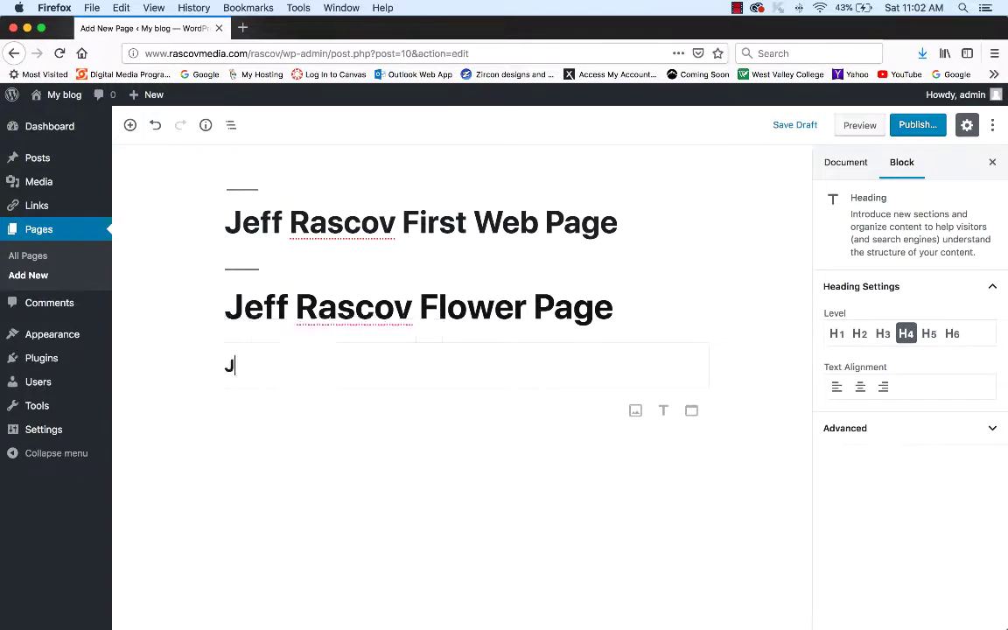
pyautogui.write('eff Rasc')
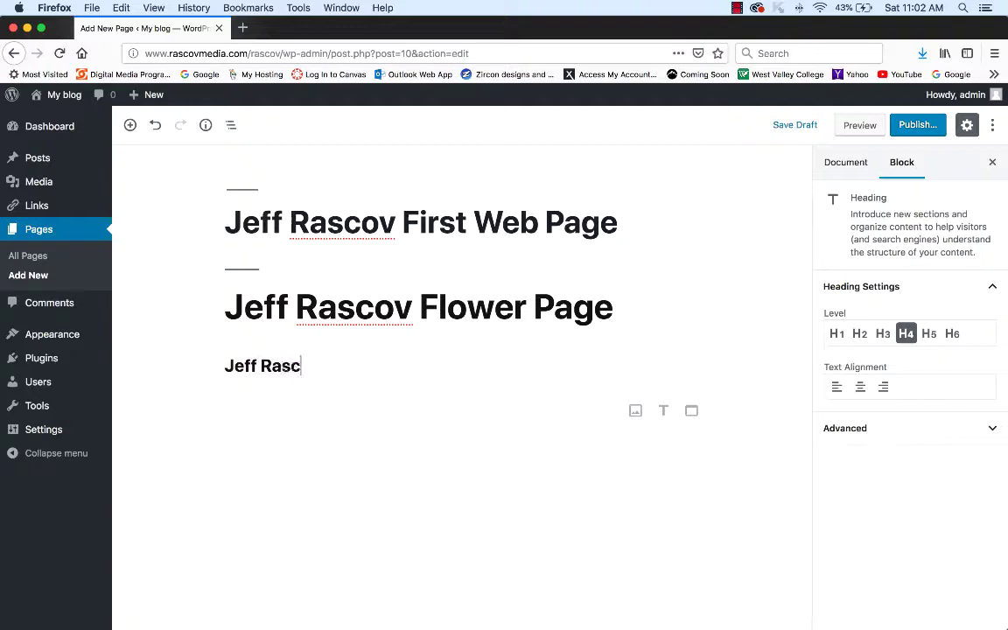
pyautogui.write('ov Favo')
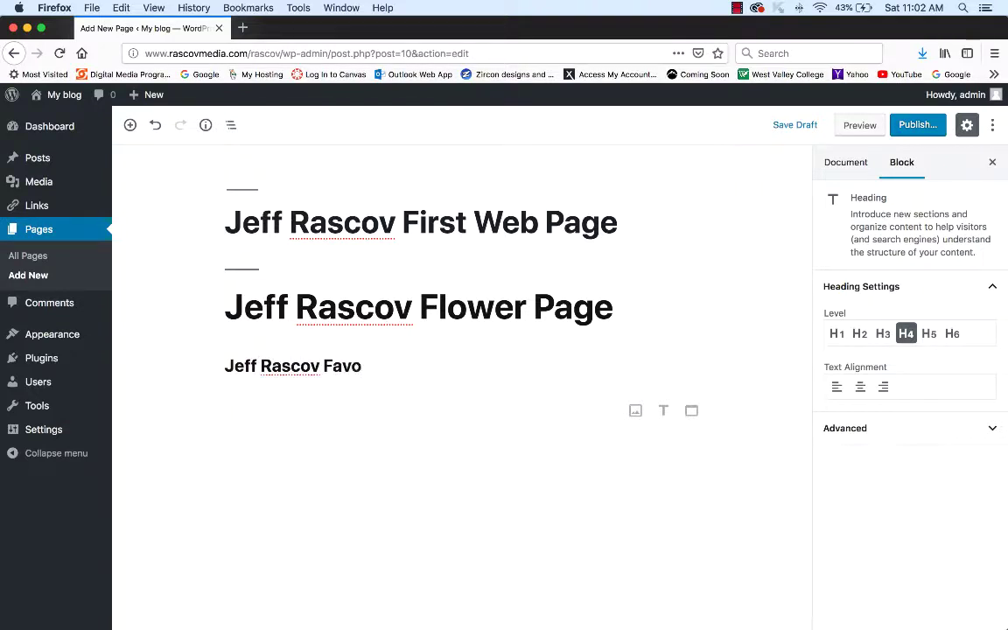
pyautogui.write('rite Flowers')
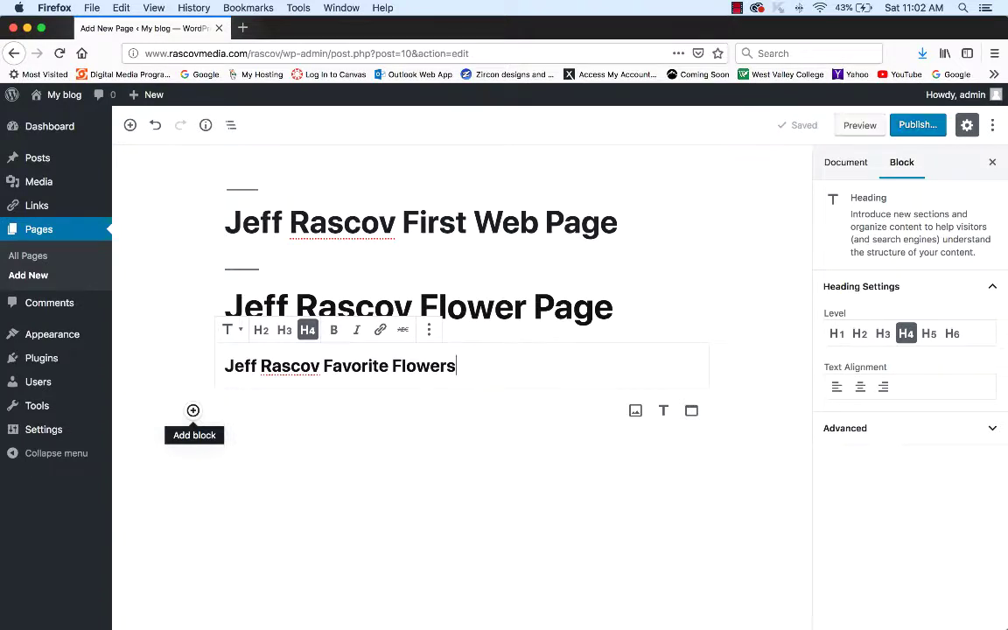
pyautogui.click(194, 411)
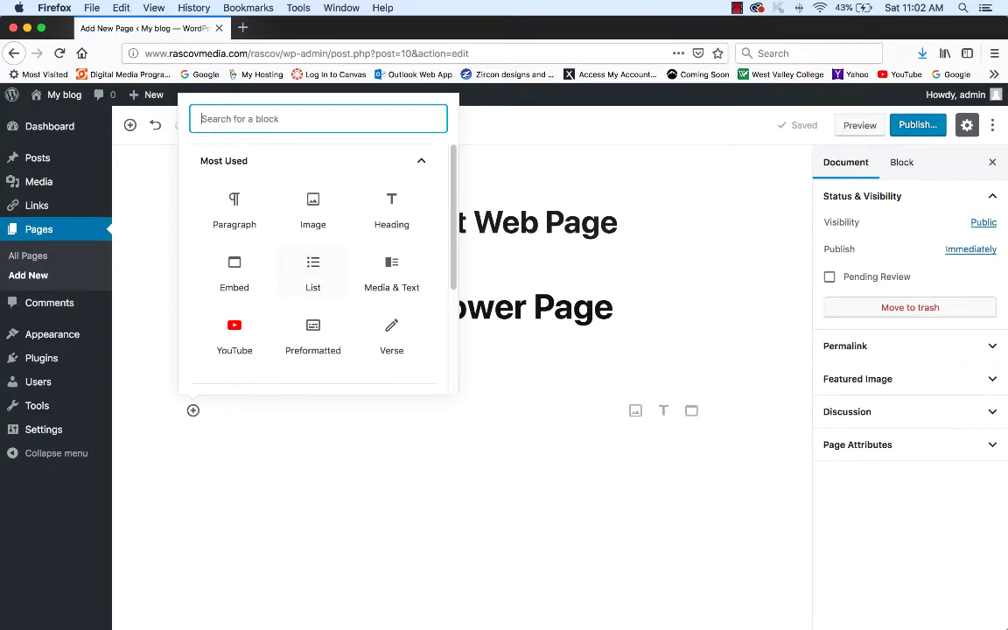
# - Start a list block under the subheading with Rose as its first item
pyautogui.click(312, 273)
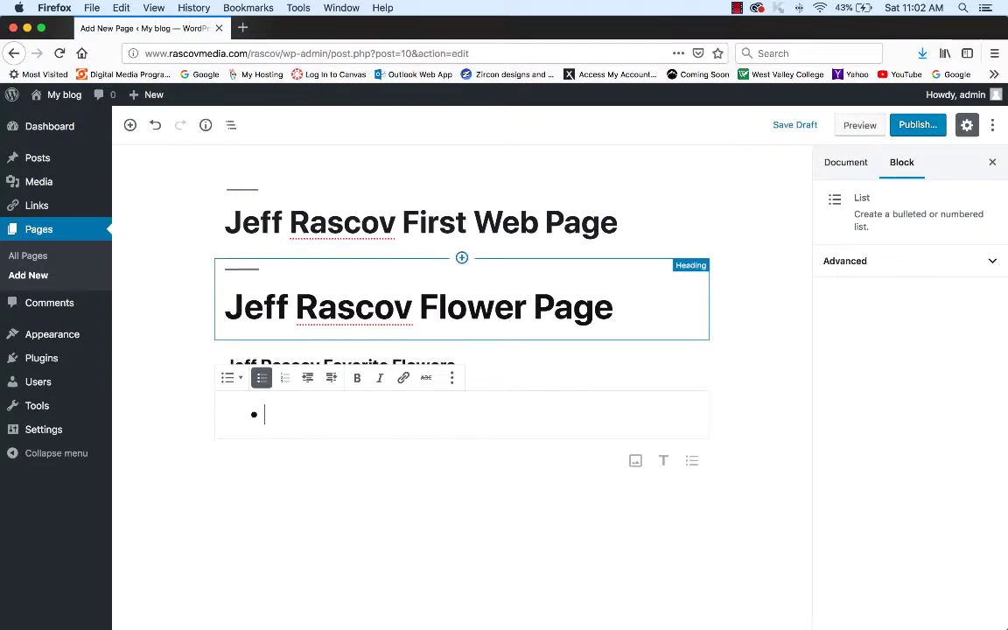
pyautogui.write('Roc')
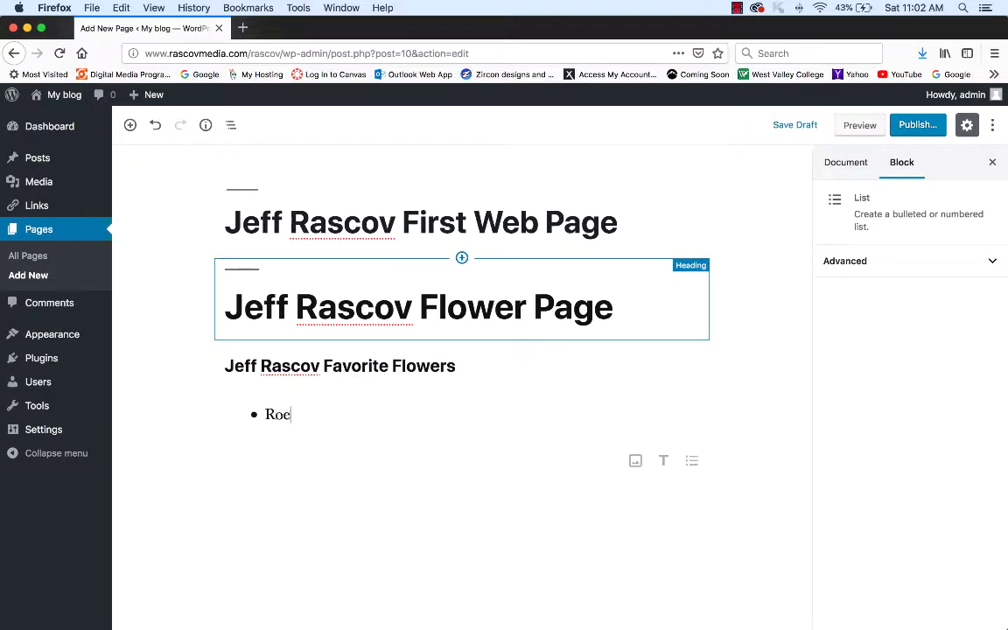
pyautogui.press('BackSpace')
pyautogui.write('se')
pyautogui.press('Return')
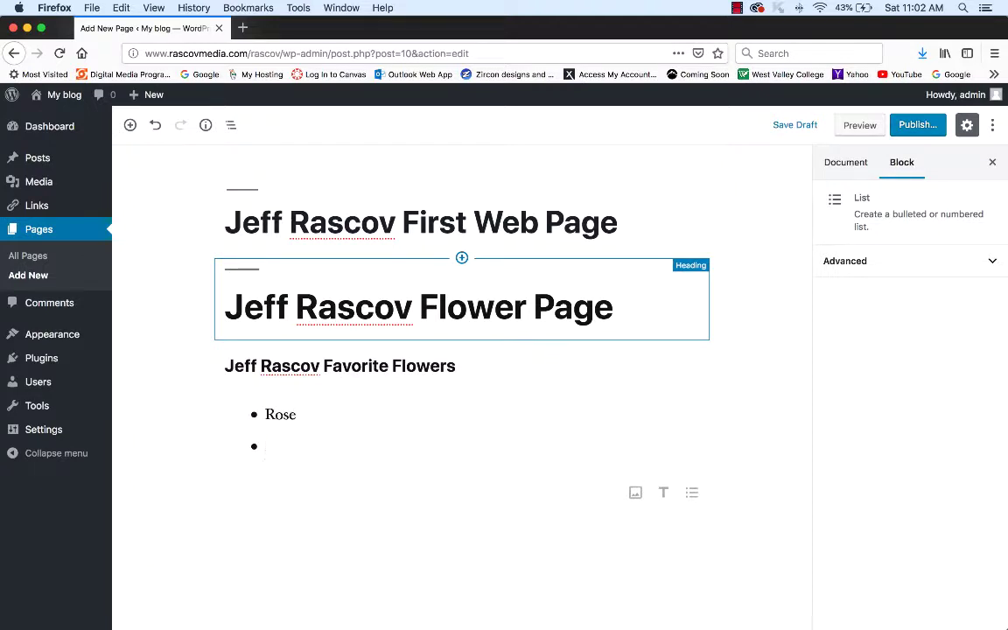
# - Add Tulip, Daisy, Red Flower and Yellow Flower as the remaining list items
pyautogui.write('Tulip')
pyautogui.press('Return')
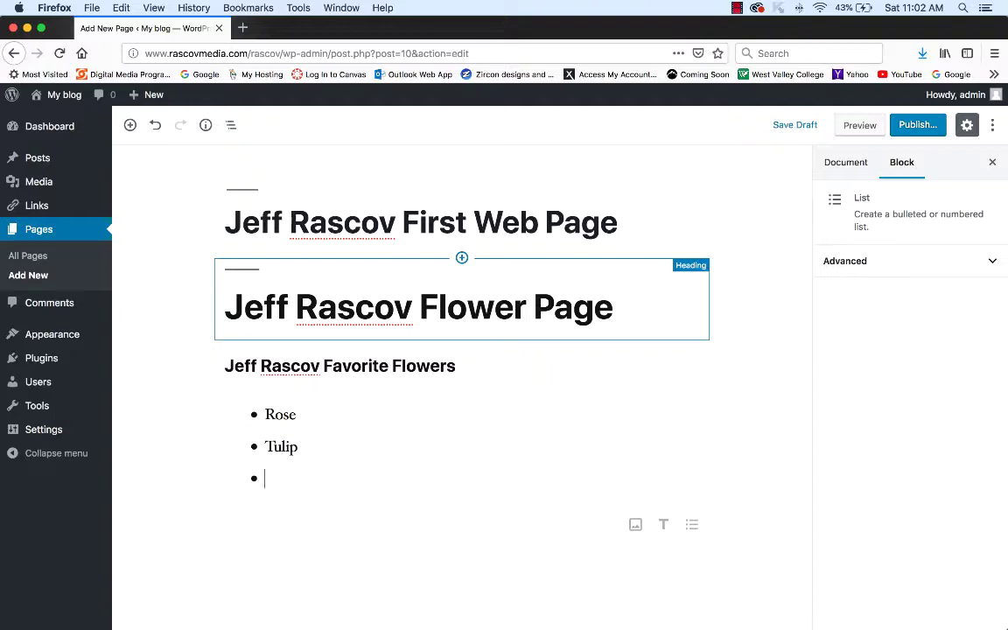
pyautogui.write('Daisy')
pyautogui.press('Return')
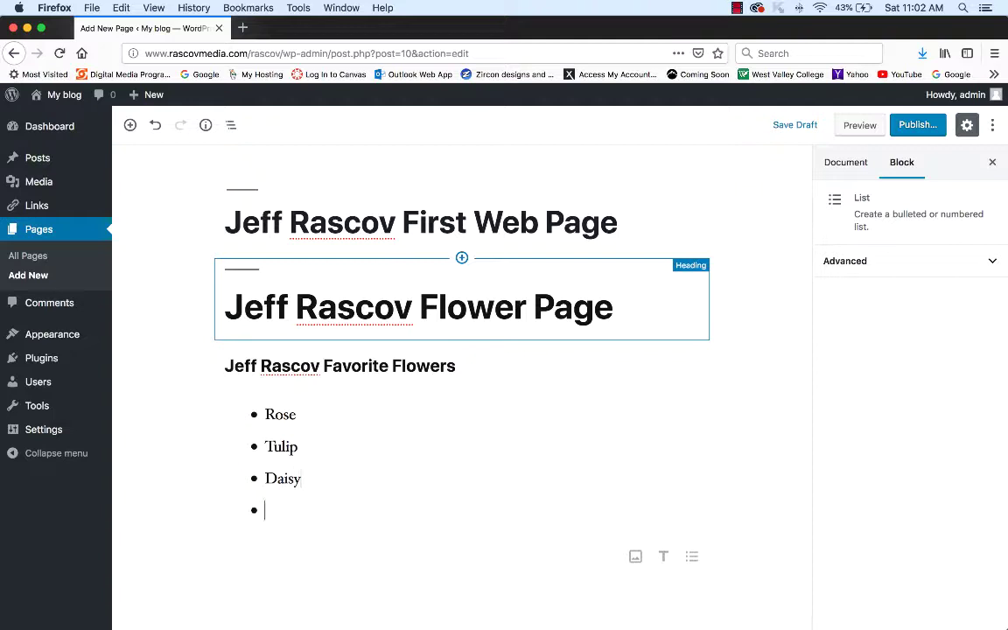
pyautogui.write('Red Flower')
pyautogui.press('Return')
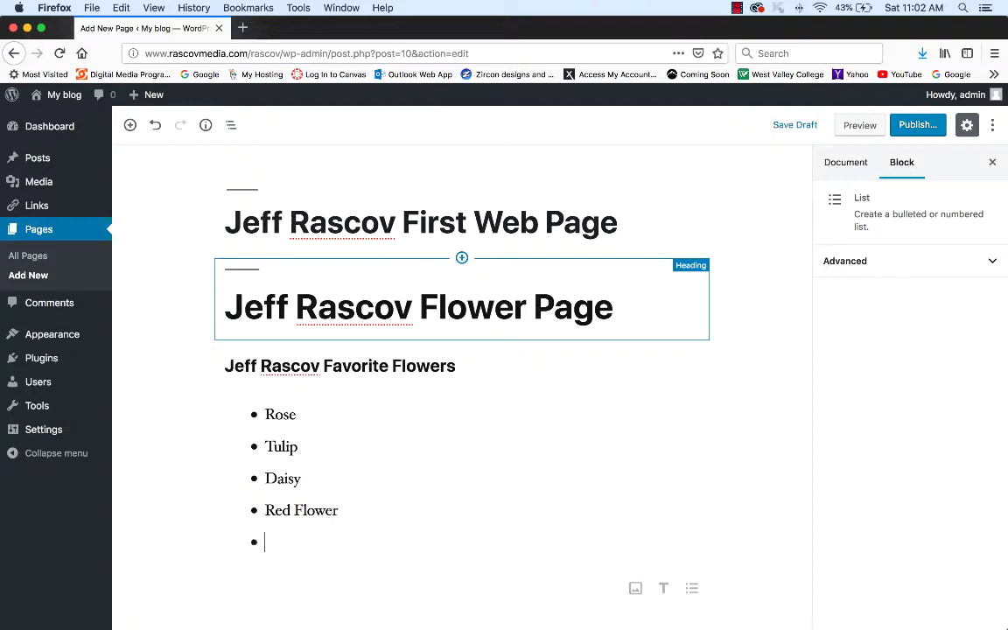
pyautogui.write('Yellow Flower')
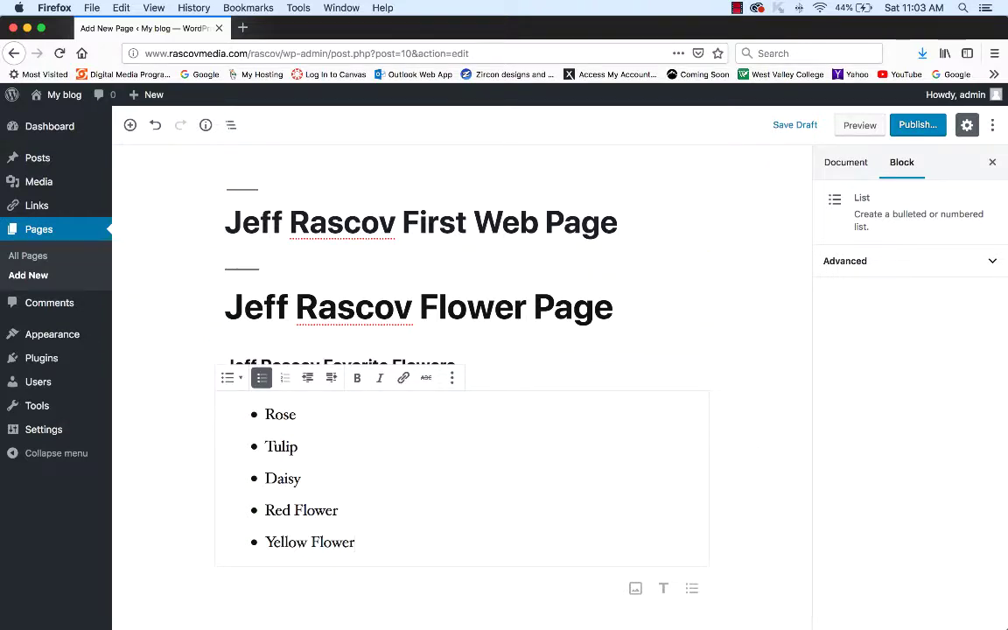
# - Turn the flower list into a numbered 1–5 list
pyautogui.click(285, 377)
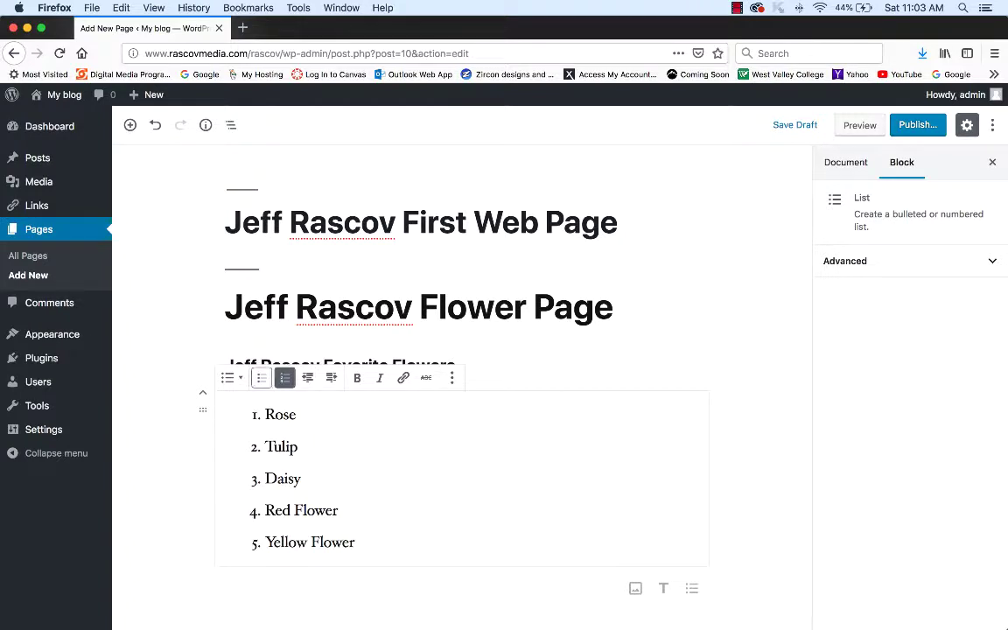
pyautogui.click(262, 377)
pyautogui.click(285, 377)
pyautogui.click(262, 377)
pyautogui.click(284, 377)
# - Save the page draft, start a new paragraph after the list, and return to the Word assignment document
pyautogui.press('super+s')
pyautogui.press('Return')
pyautogui.press('Return')
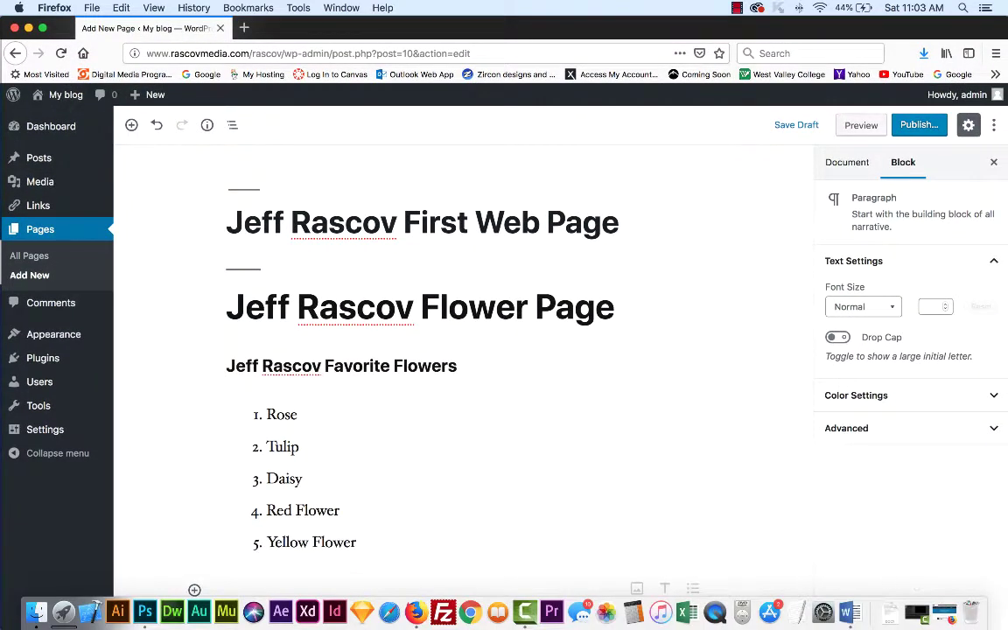
pyautogui.click(849, 611)
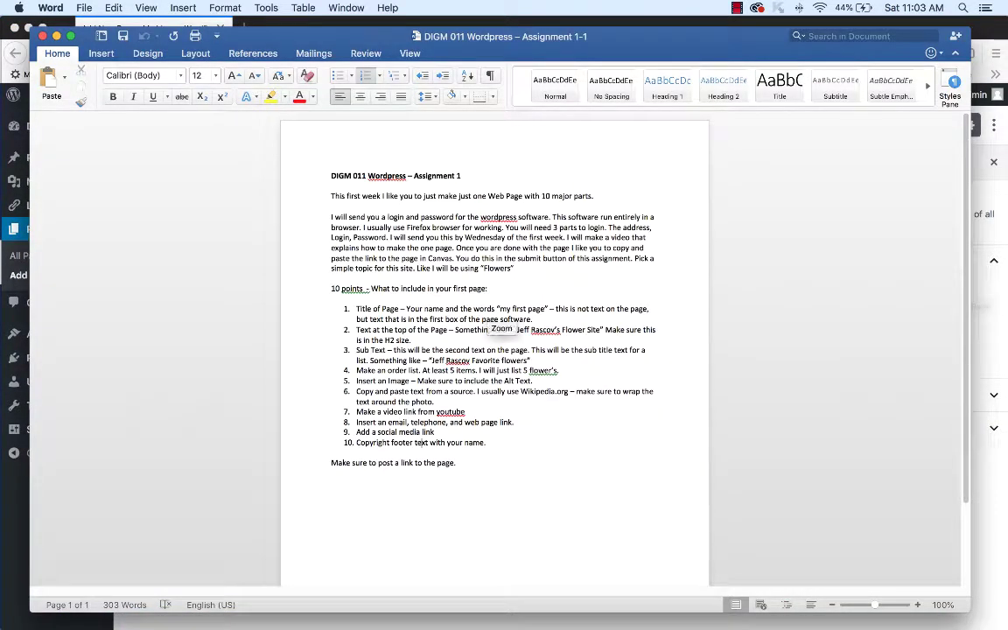
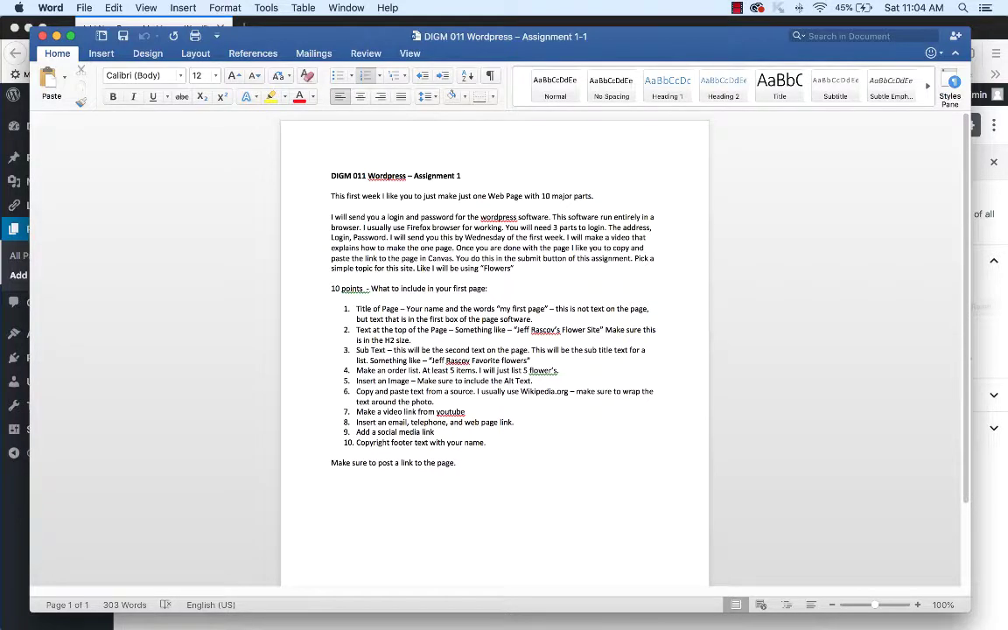
# - Set the Word brief aside and bring the WordPress page editor back to the front
pyautogui.moveTo(500, 617)
pyautogui.click(415, 613)
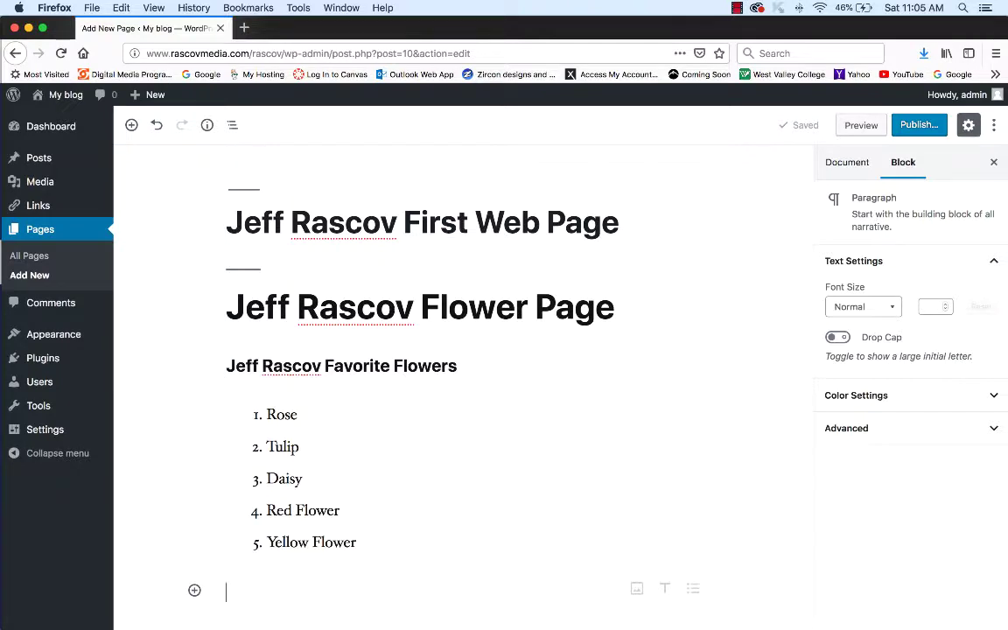
# - Open a new browser tab and load the Flickr home page
pyautogui.click(92, 7)
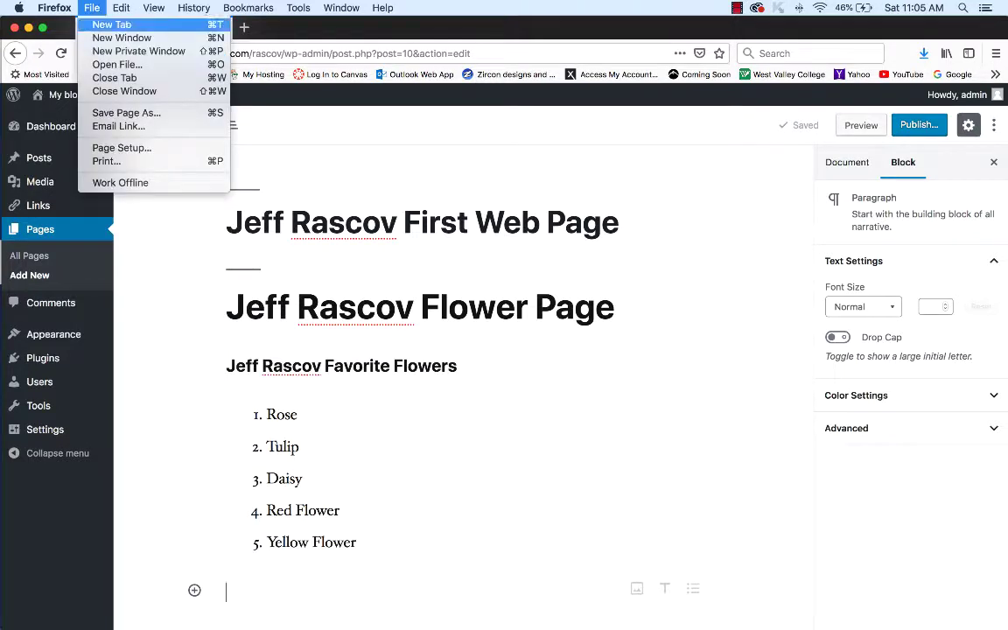
pyautogui.click(92, 7)
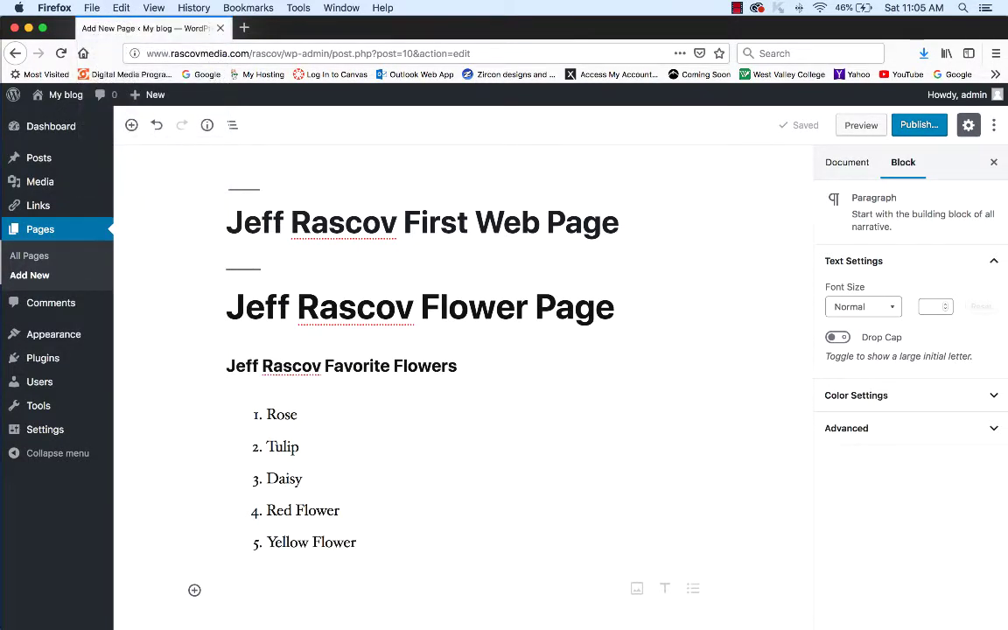
pyautogui.click(91, 7)
pyautogui.click(92, 7)
pyautogui.press('super+t')
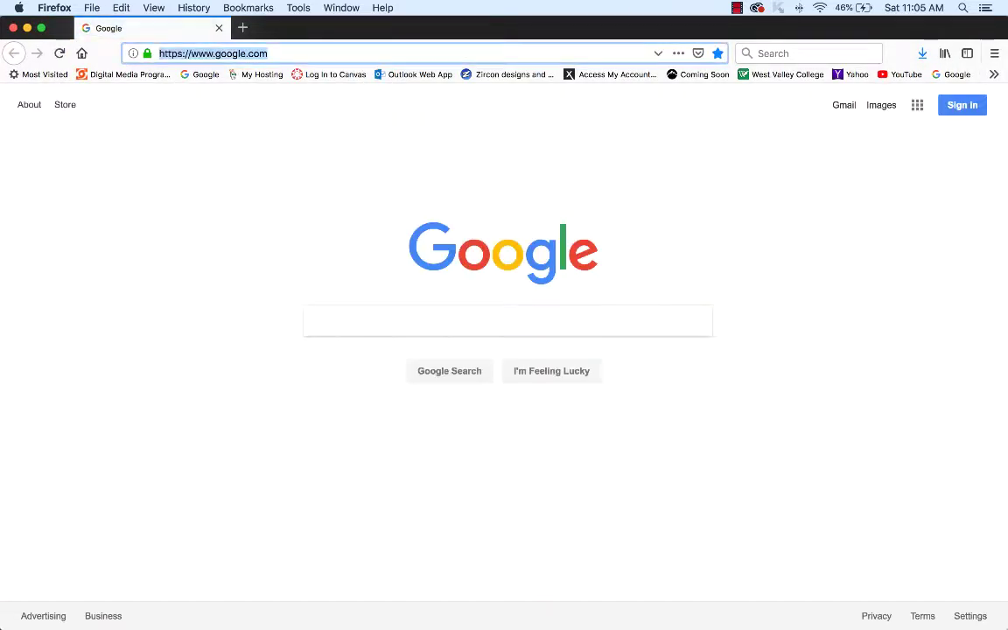
pyautogui.write('flick')
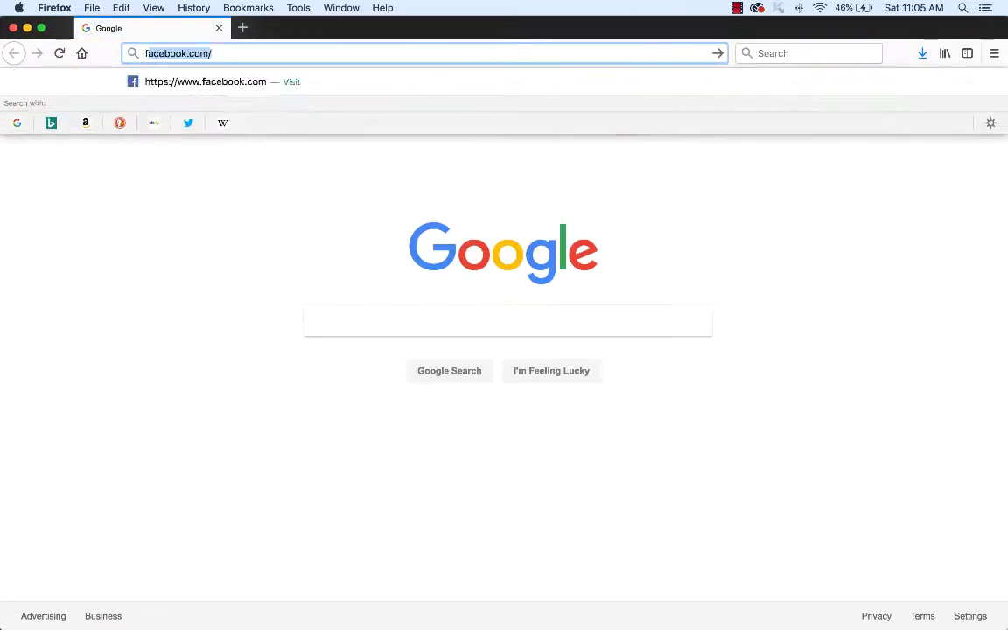
pyautogui.write('r')
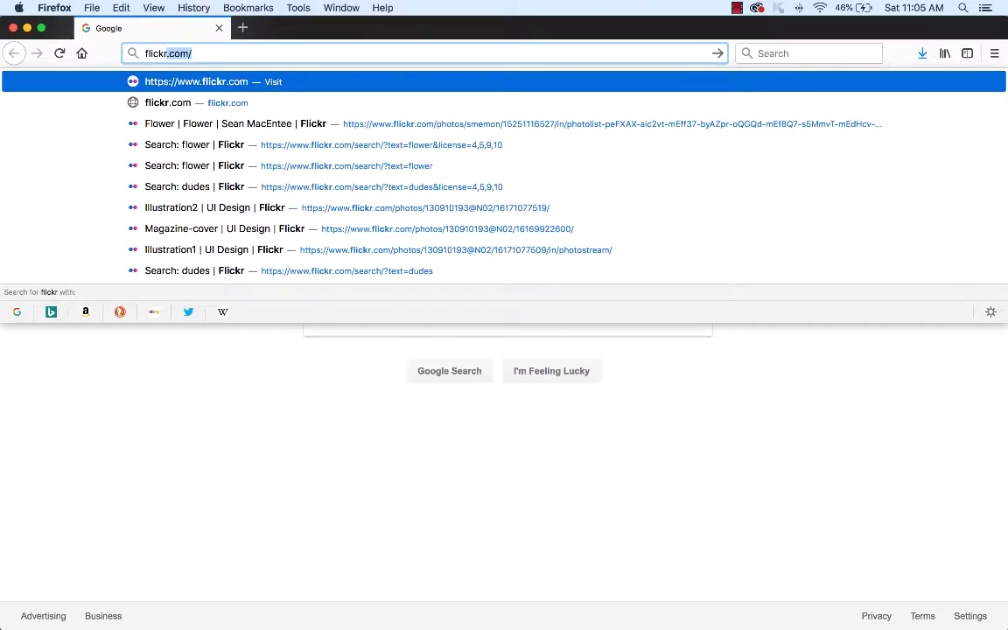
pyautogui.press('Return')
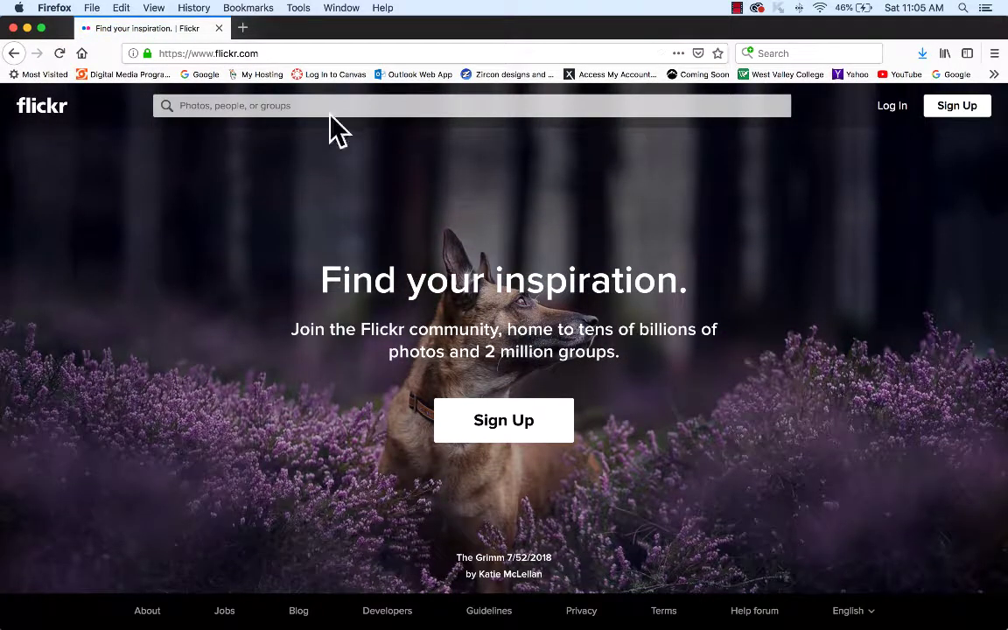
# - Search Flickr for 'flower' photos and open the license filter
pyautogui.click(326, 106)
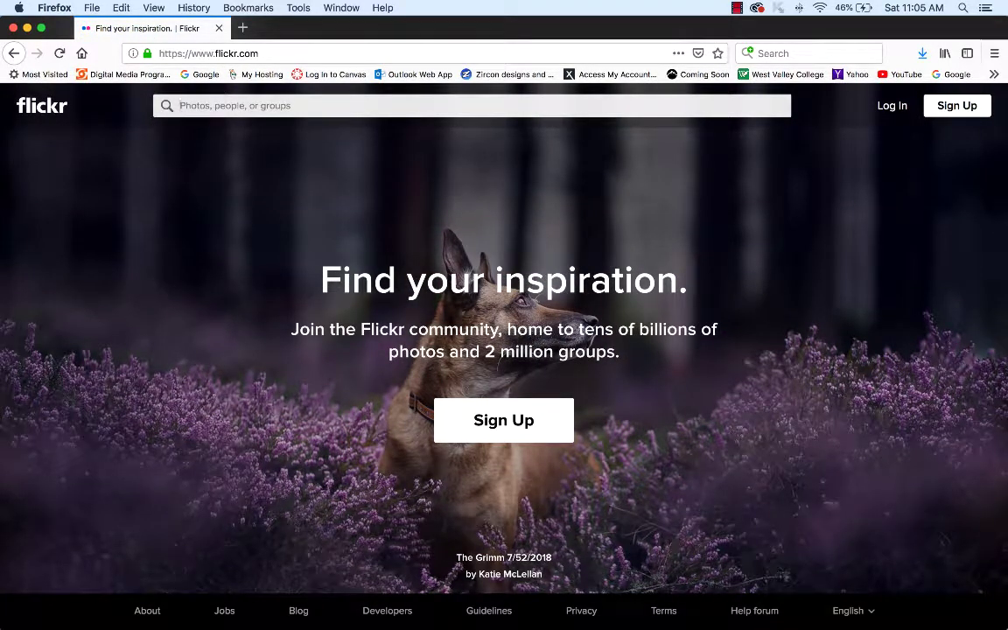
pyautogui.write('flower')
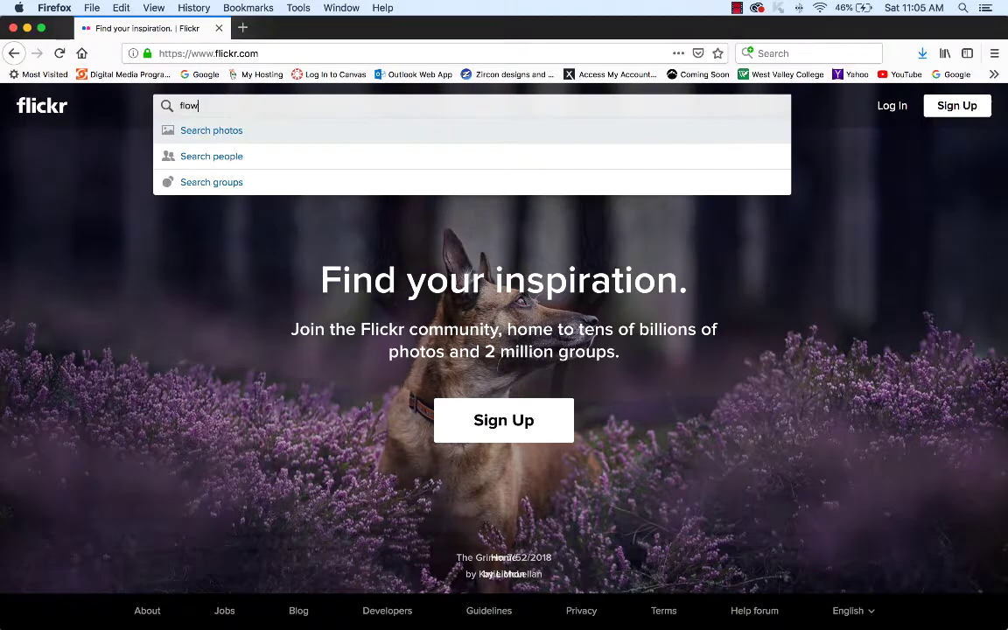
pyautogui.press('Return')
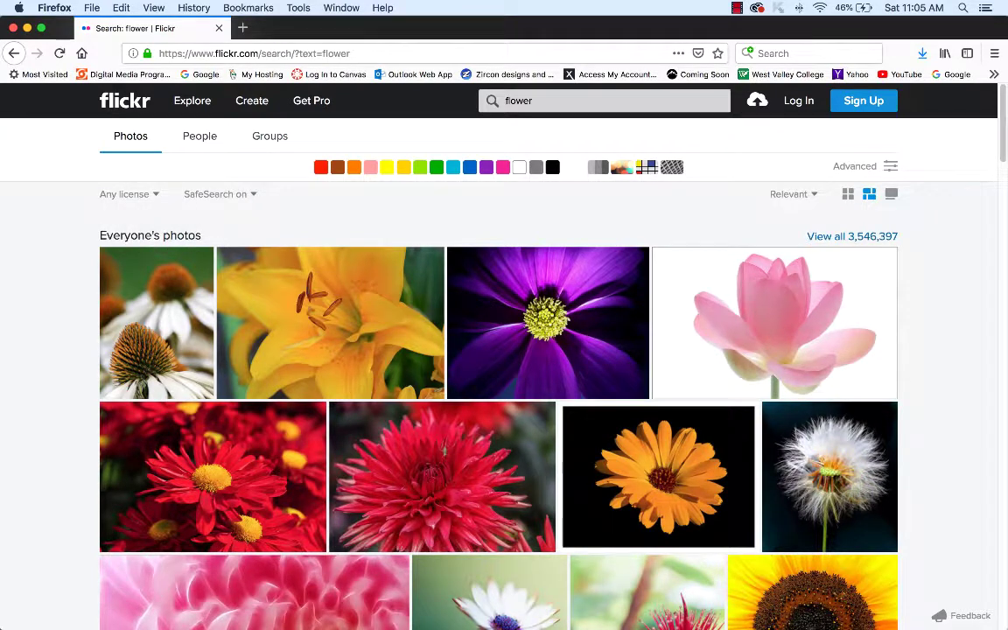
pyautogui.click(126, 193)
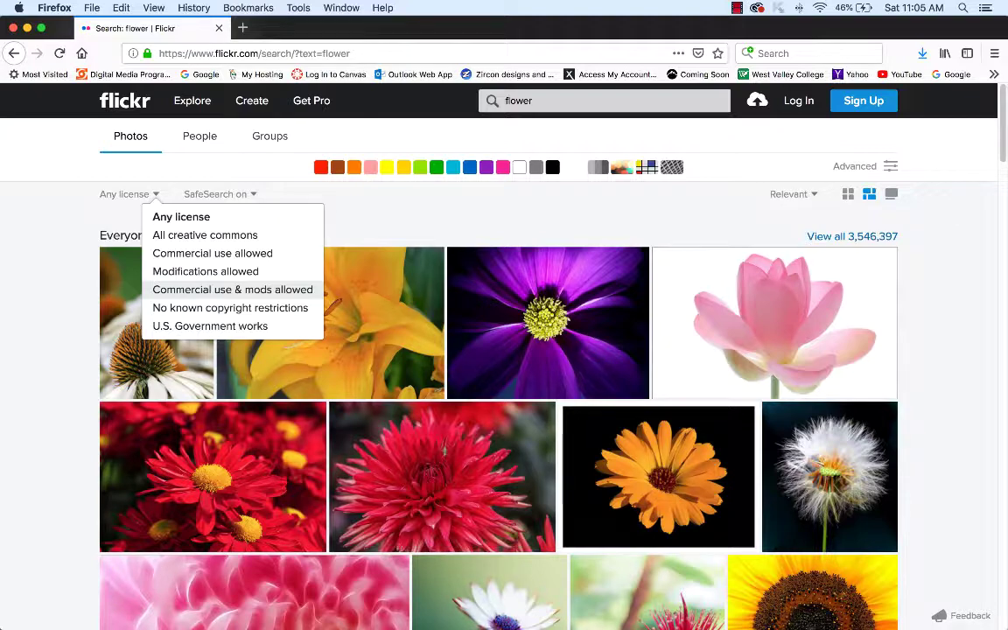
# - Limit the flower results to 'Commercial use & mods allowed' and browse them
pyautogui.click(232, 289)
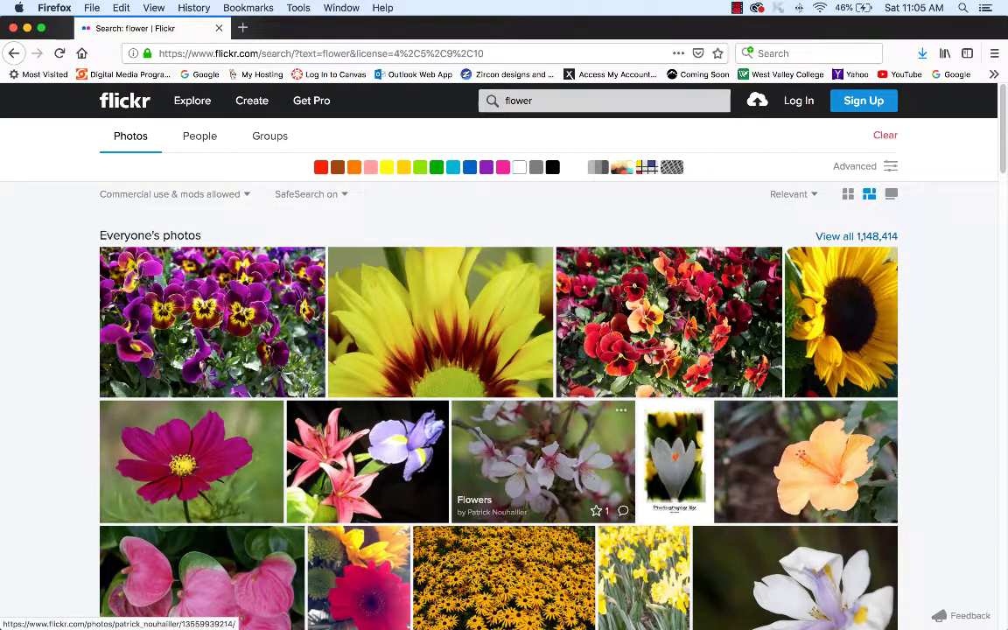
pyautogui.scroll(-5, 542, 455)
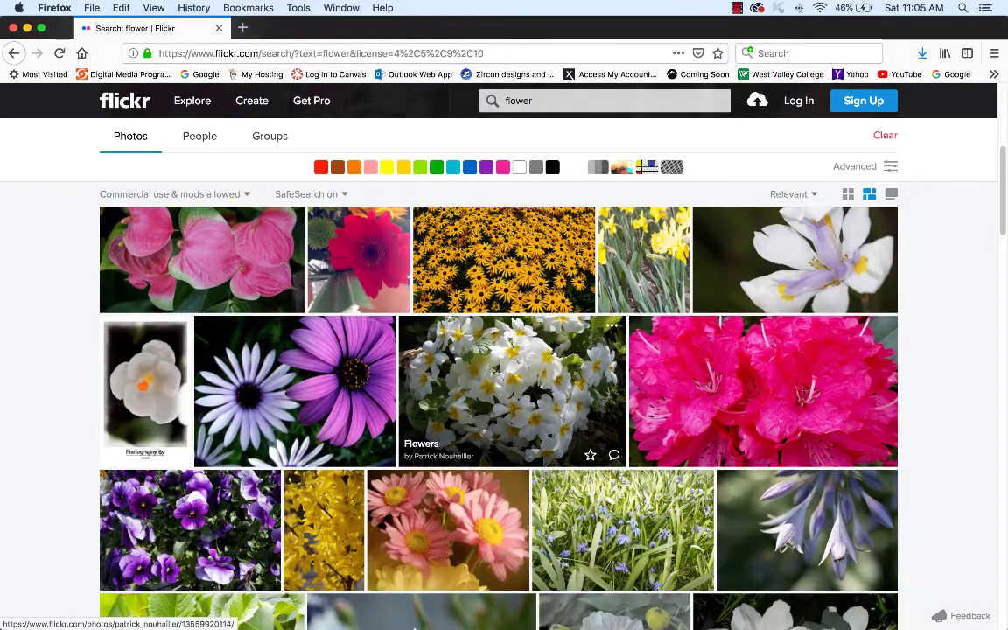
pyautogui.scroll(-3, 464, 394)
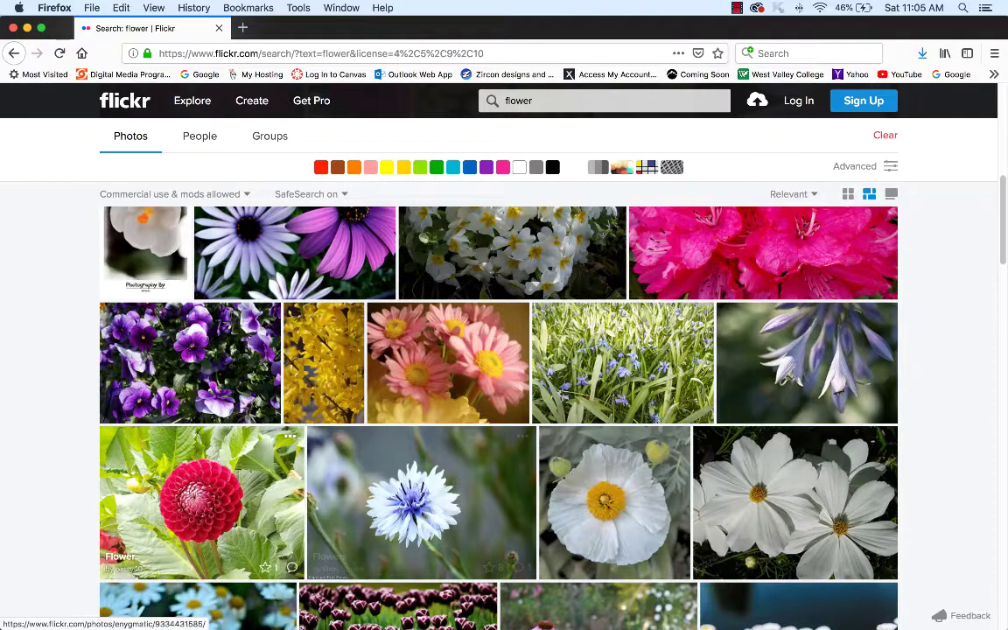
pyautogui.scroll(-3, 411, 499)
pyautogui.scroll(-5, 595, 368)
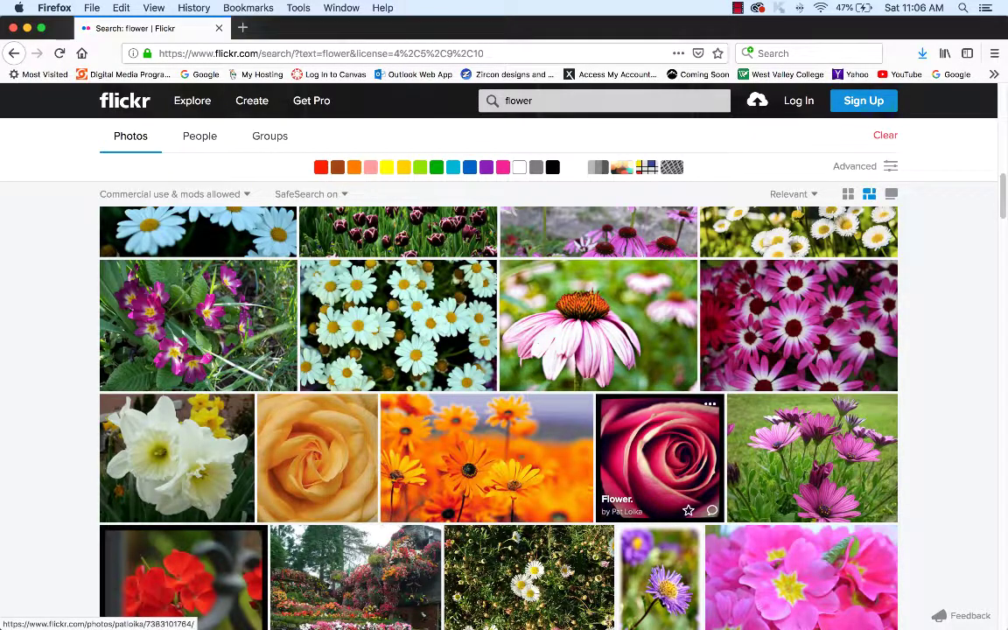
# - Look at a red rose photo, then open the peach-yellow rose photo's page instead
pyautogui.click(660, 457)
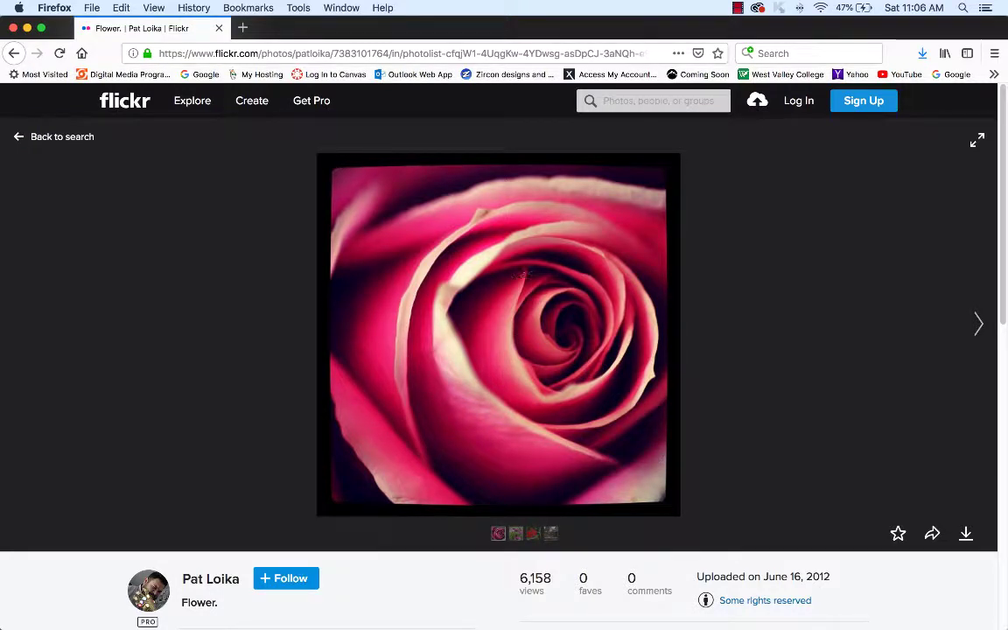
pyautogui.click(14, 53)
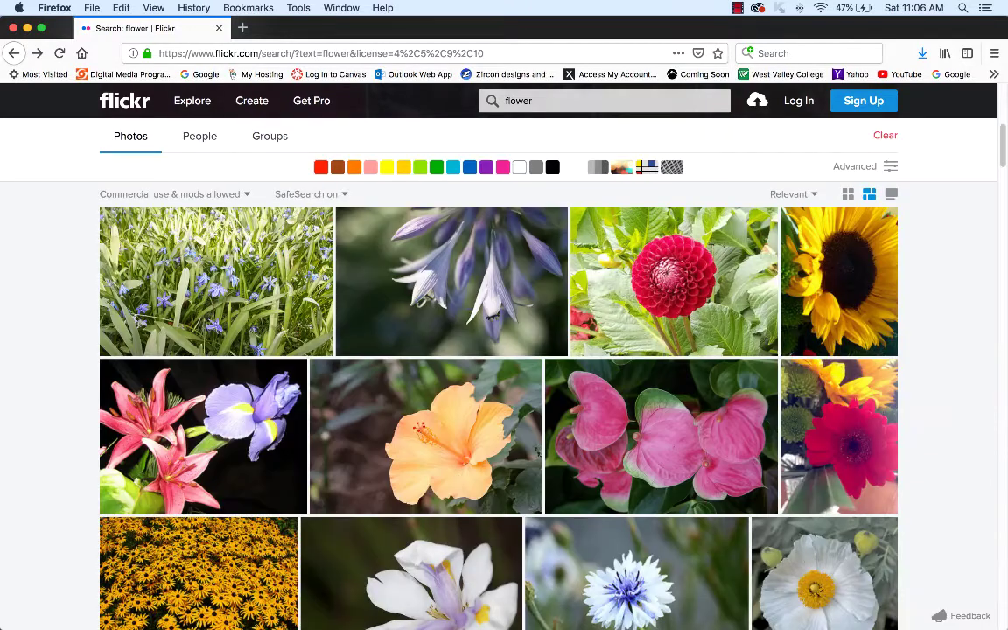
pyautogui.scroll(-3, 411, 394)
pyautogui.scroll(-10, 411, 393)
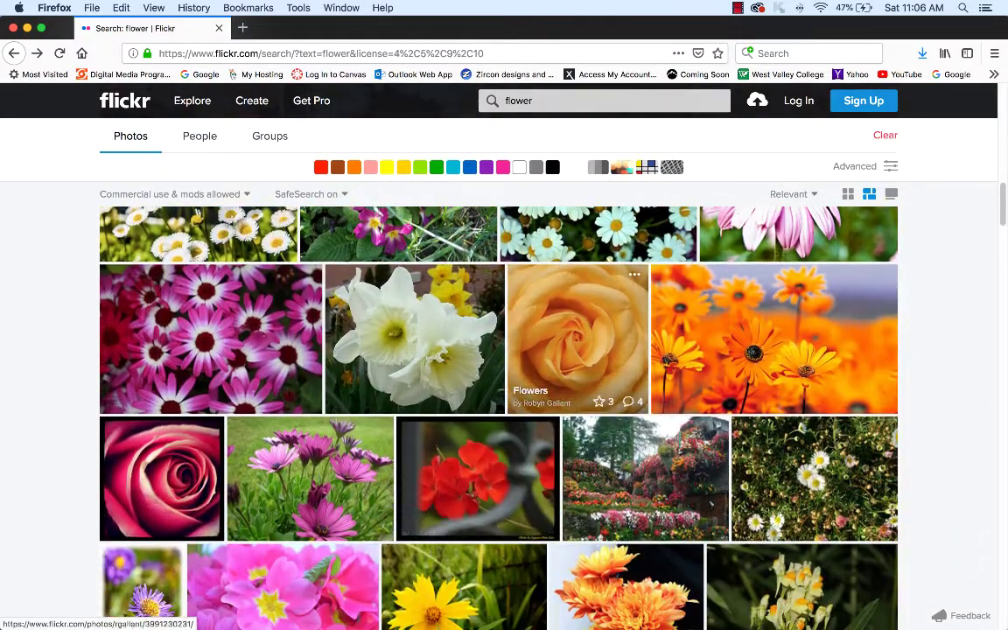
pyautogui.click(578, 350)
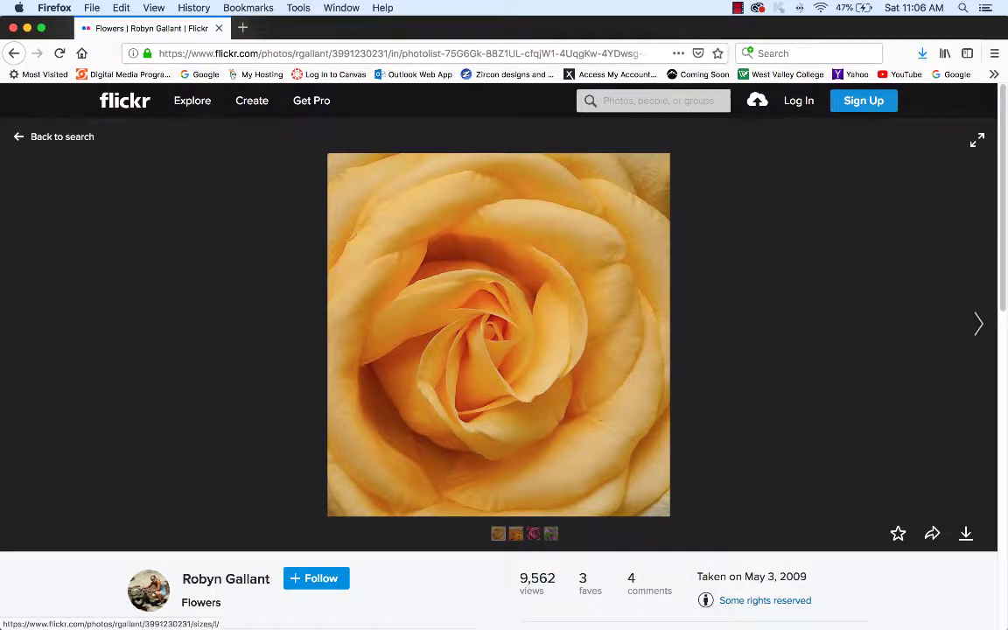
pyautogui.click(966, 533)
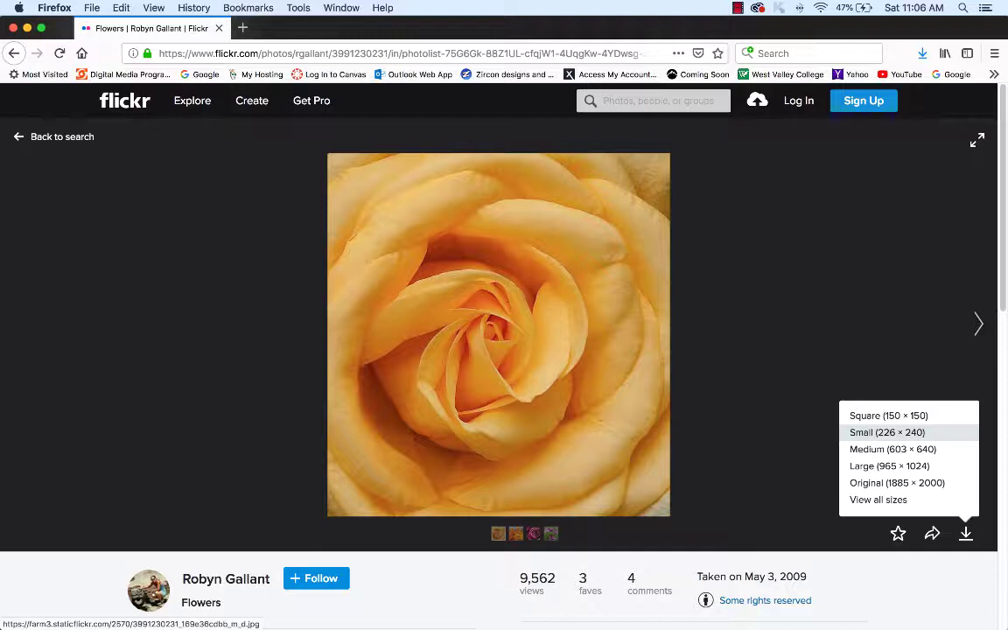
pyautogui.click(886, 432)
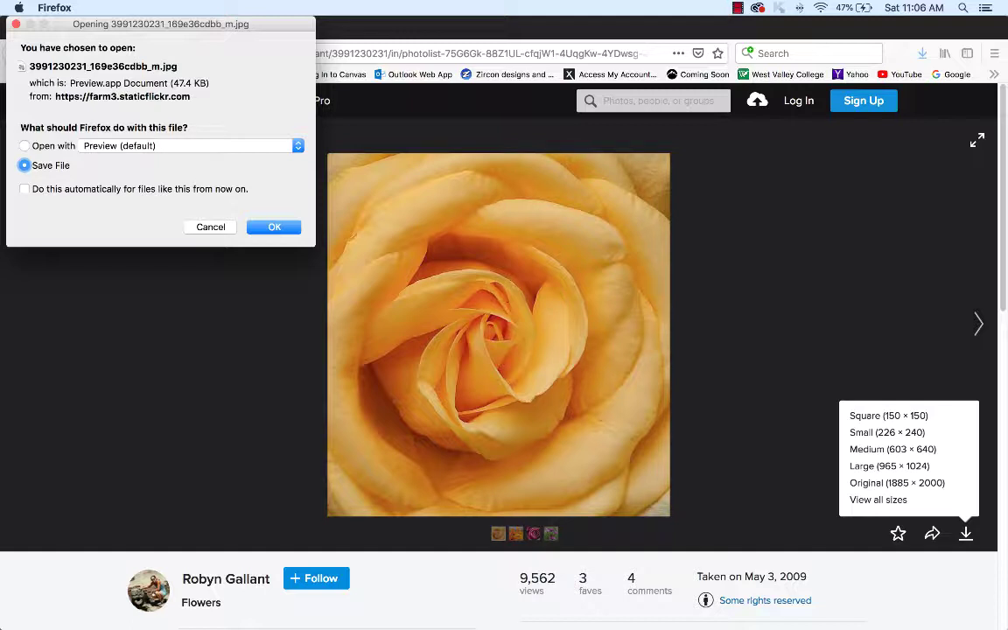
pyautogui.press('Return')
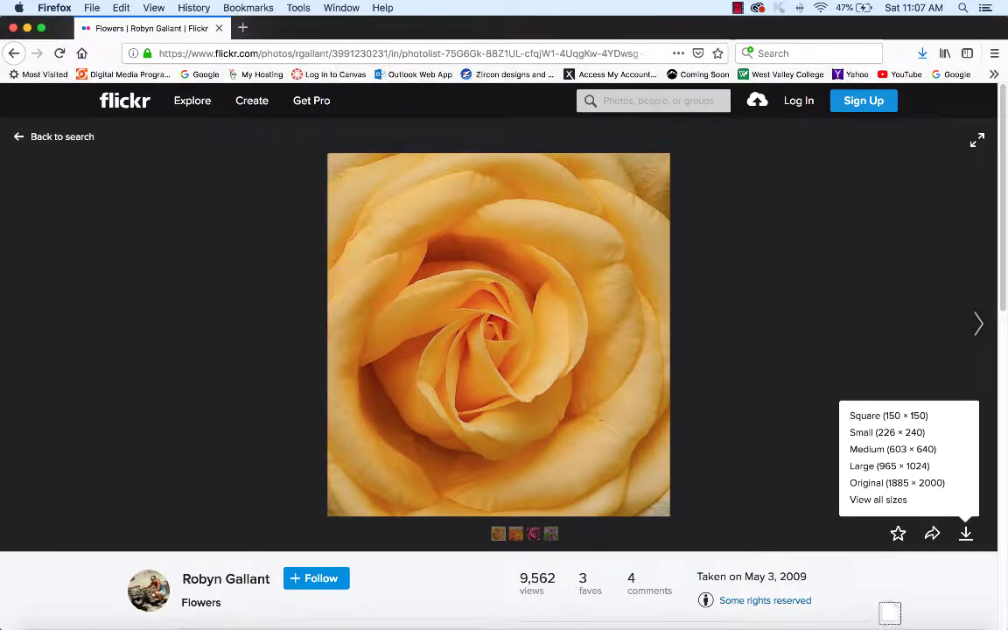
pyautogui.click(54, 7)
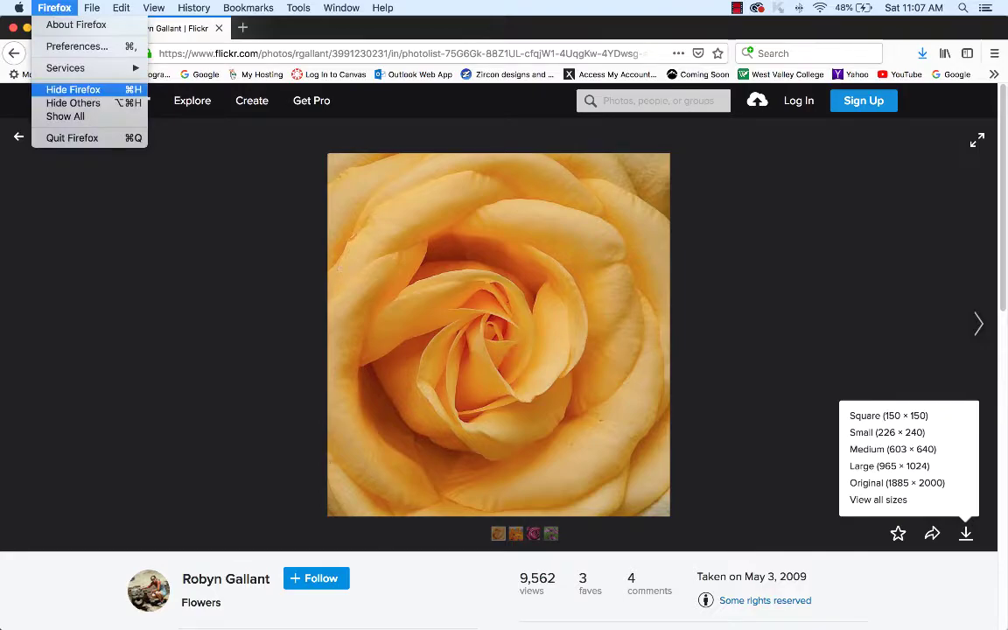
# - Move the downloaded rose jpg from the Downloads folder onto the desktop
pyautogui.click(63, 87)
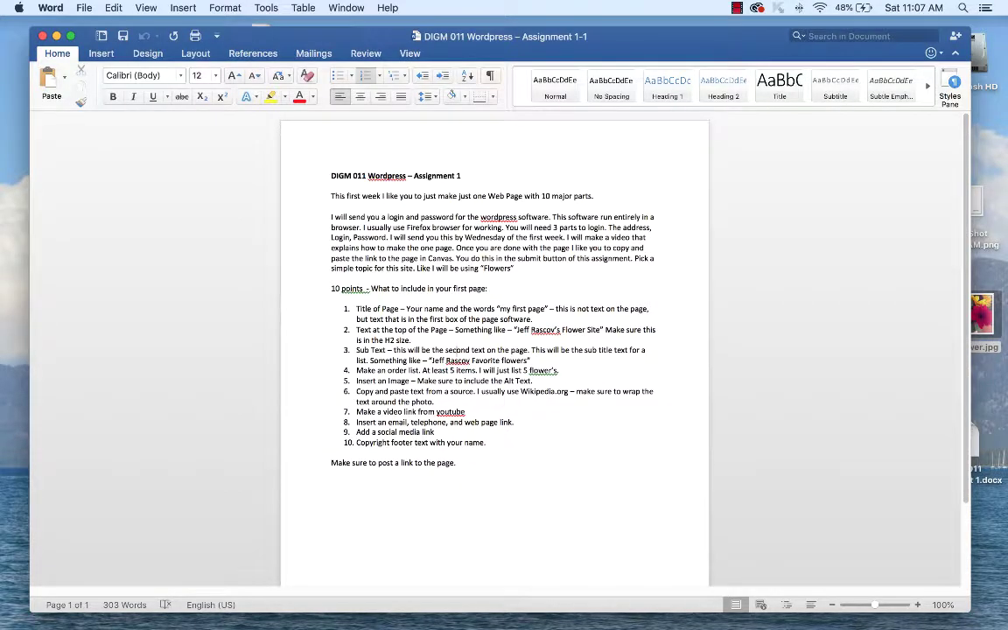
pyautogui.click(50, 7)
pyautogui.click(63, 91)
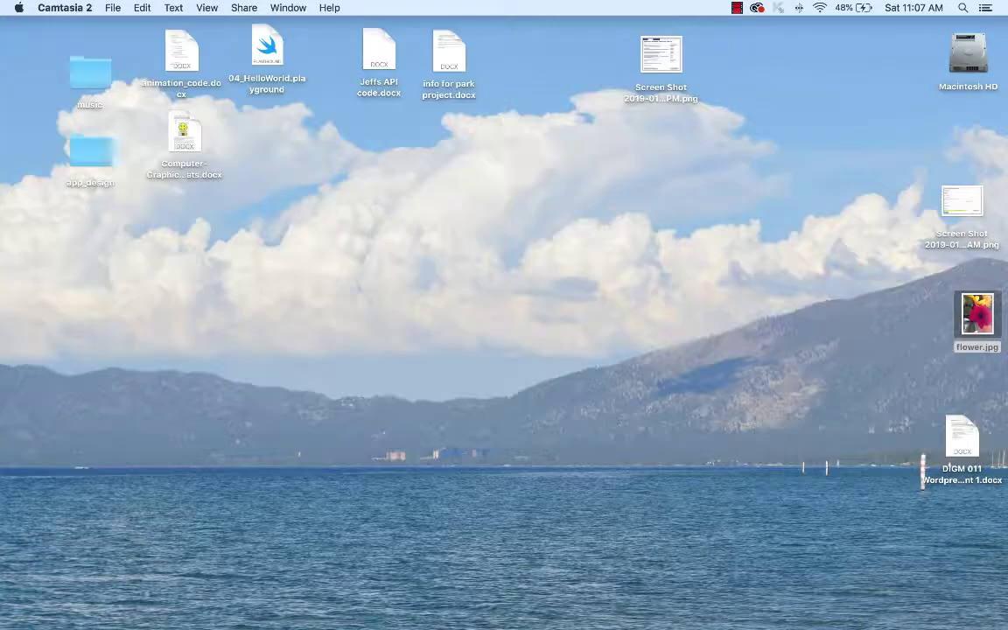
pyautogui.doubleClick(968, 57)
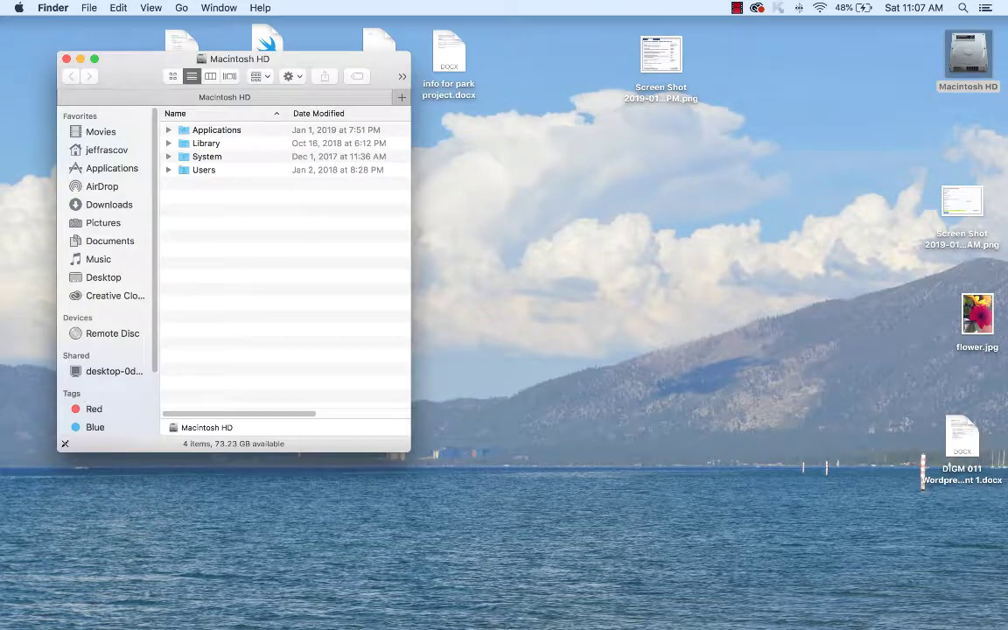
pyautogui.click(108, 204)
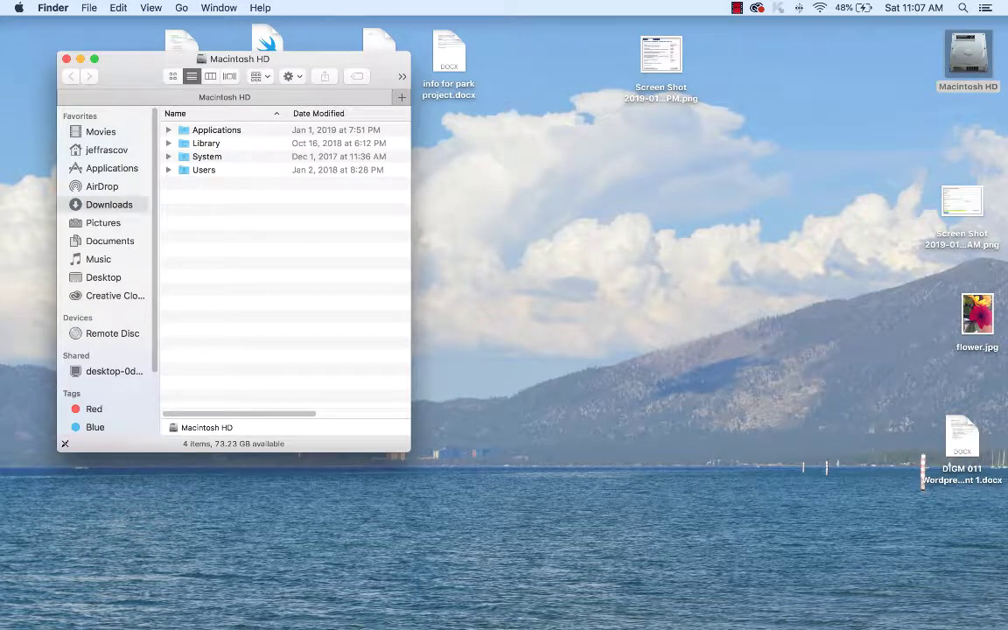
pyautogui.moveTo(217, 132); pyautogui.dragTo(610, 254)
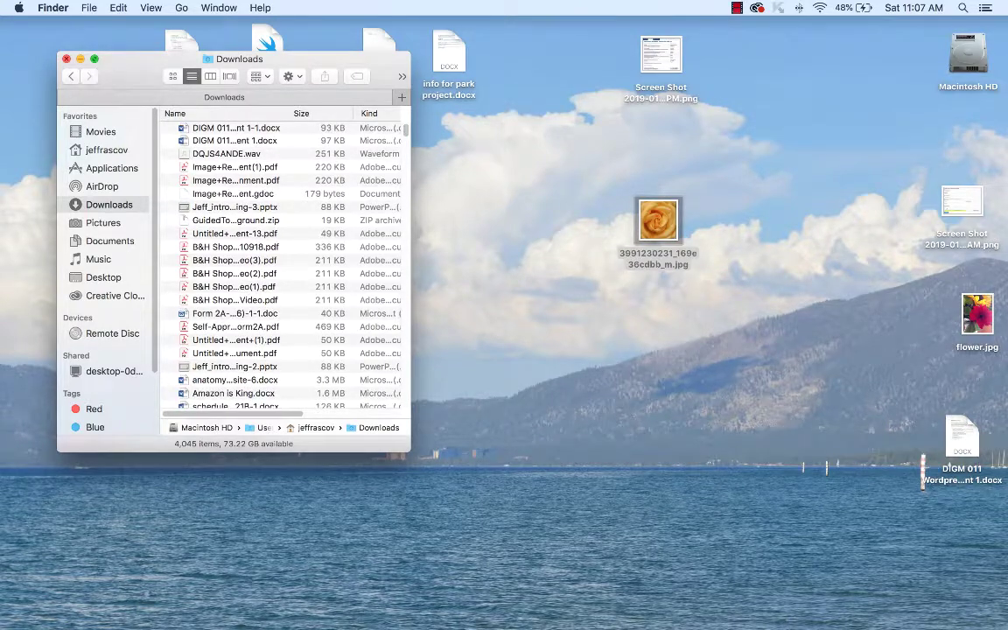
pyautogui.click(66, 58)
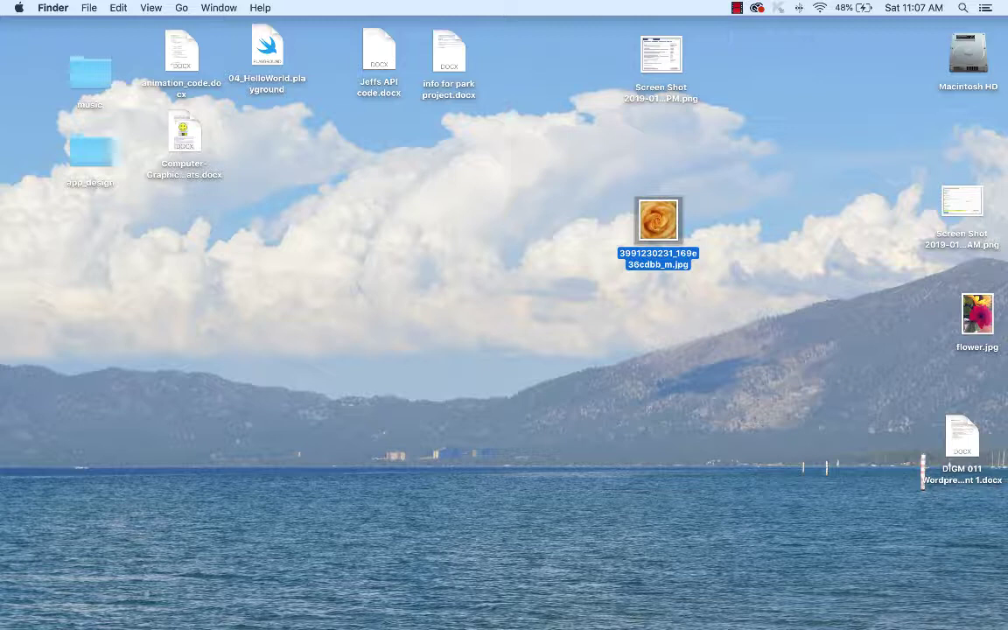
# - Preview the rose jpg, close the preview, and rename it flower2.jpg
pyautogui.press('super+o')
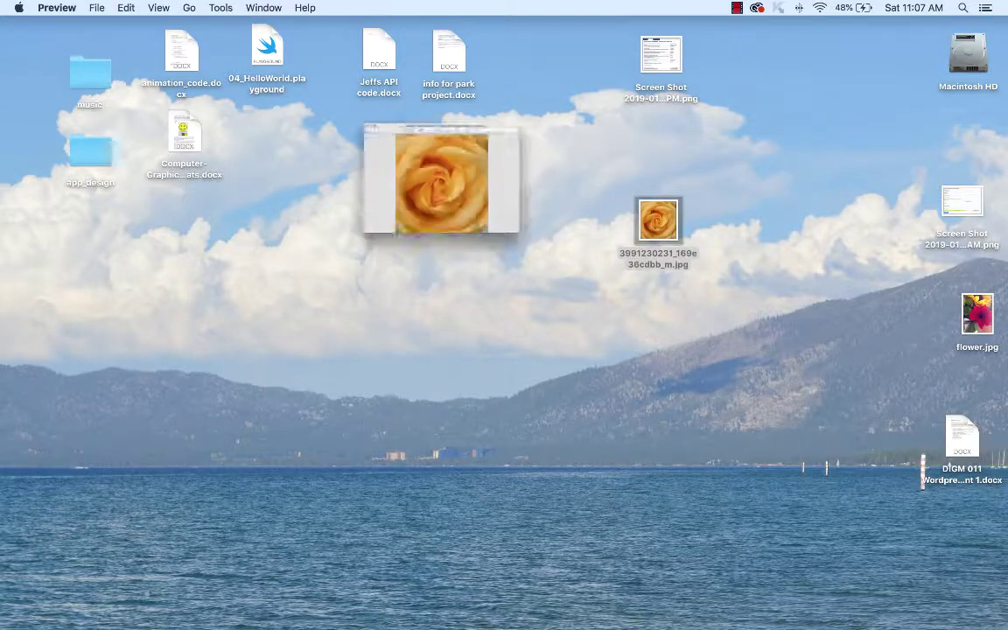
pyautogui.press('super+w')
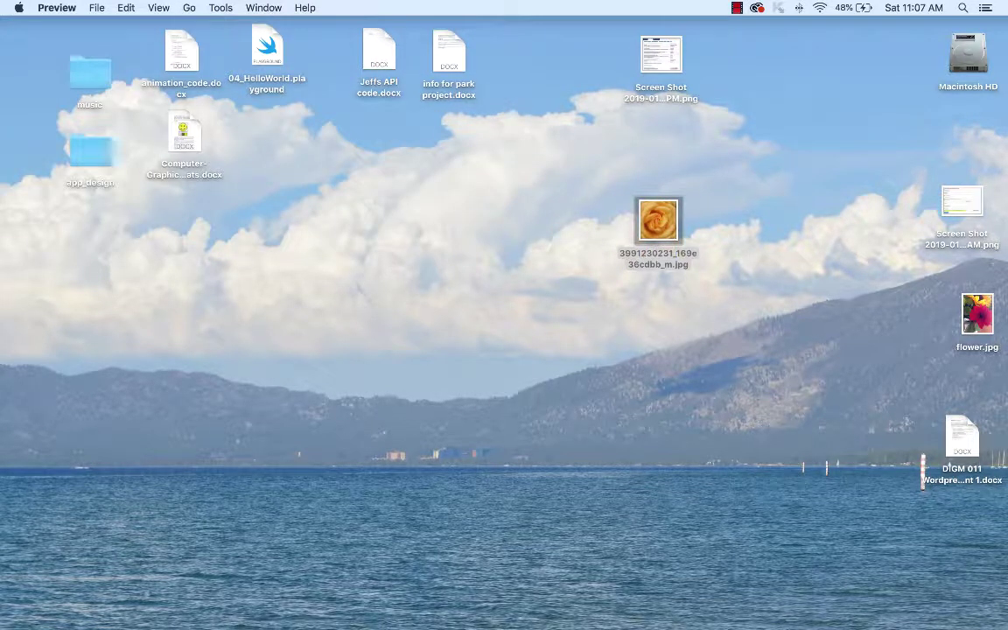
pyautogui.press('super+q')
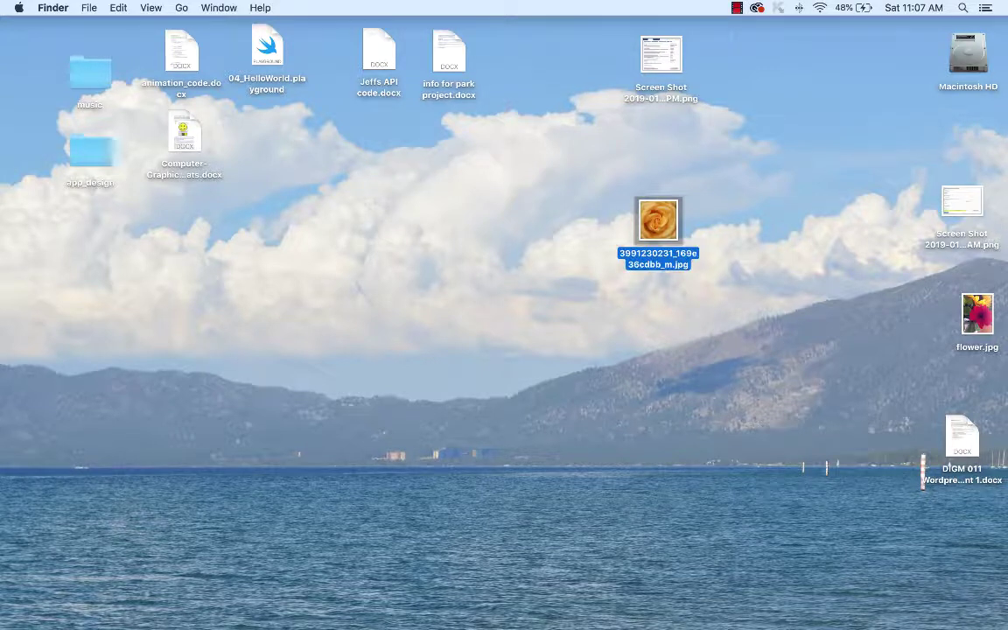
pyautogui.press('Return')
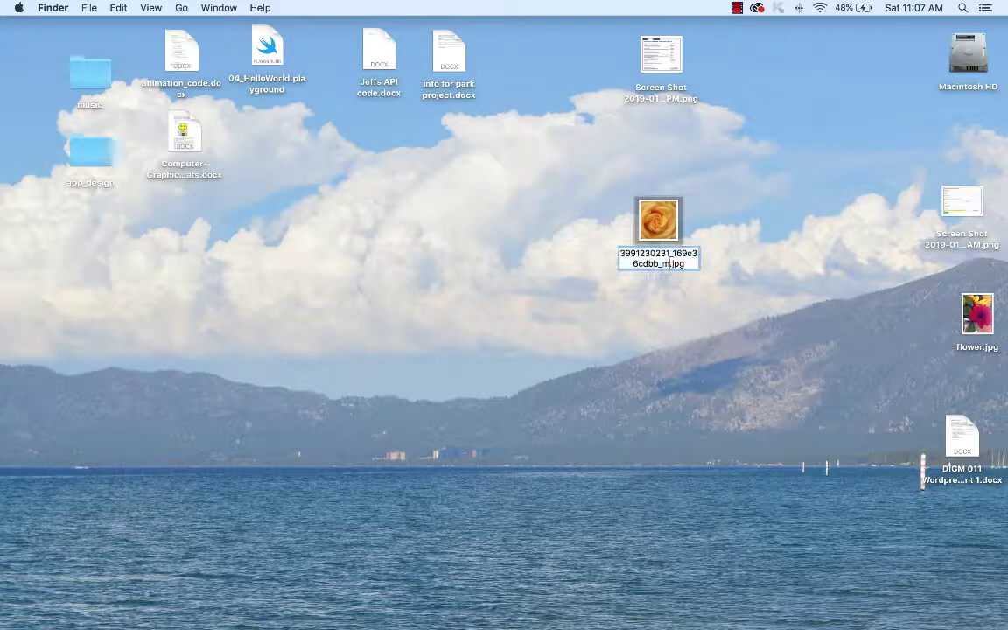
pyautogui.write('flow')
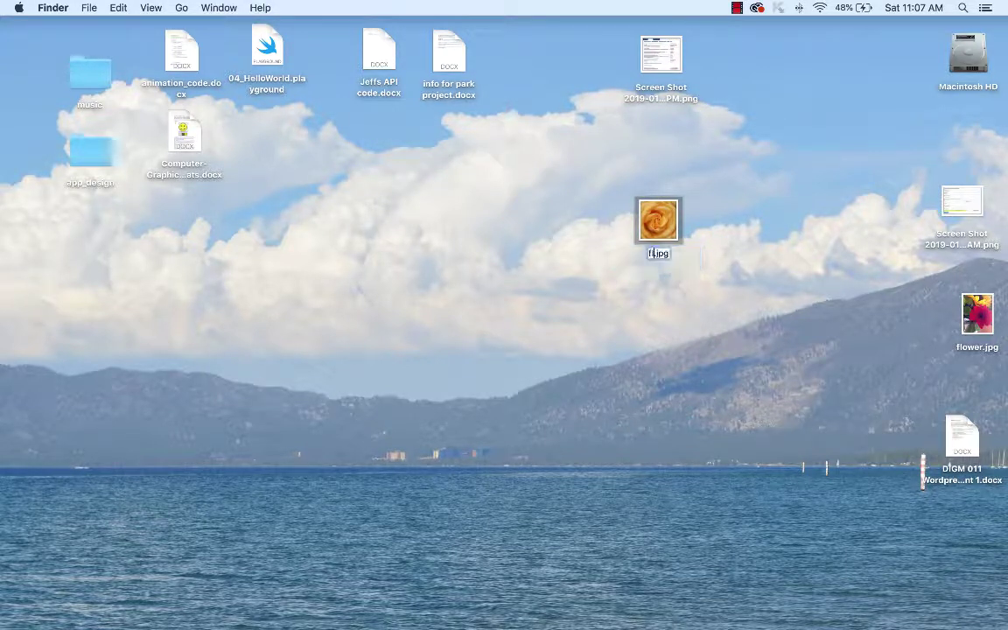
pyautogui.write('er2')
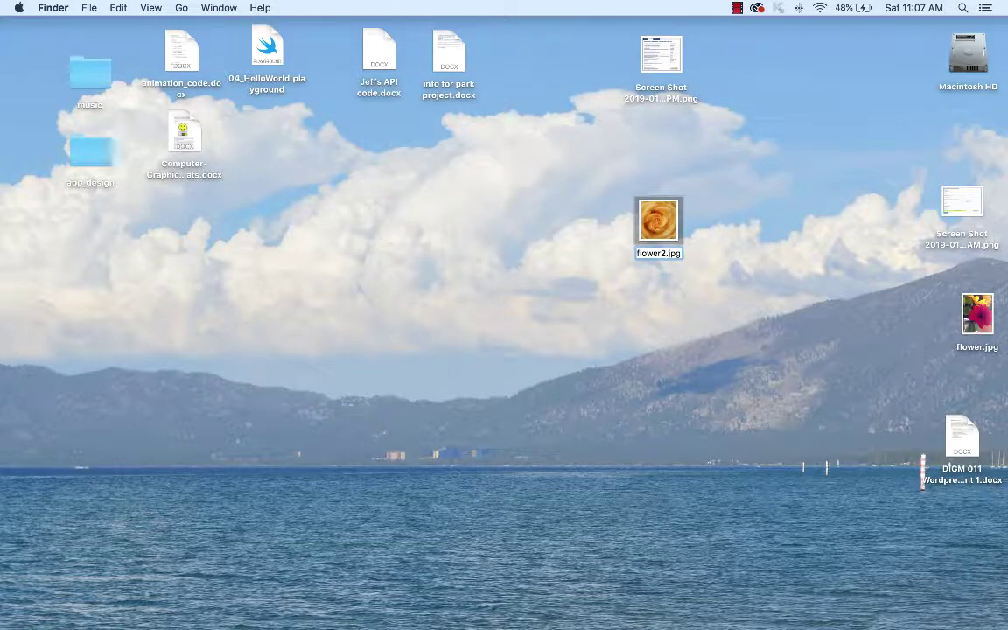
pyautogui.press('Return')
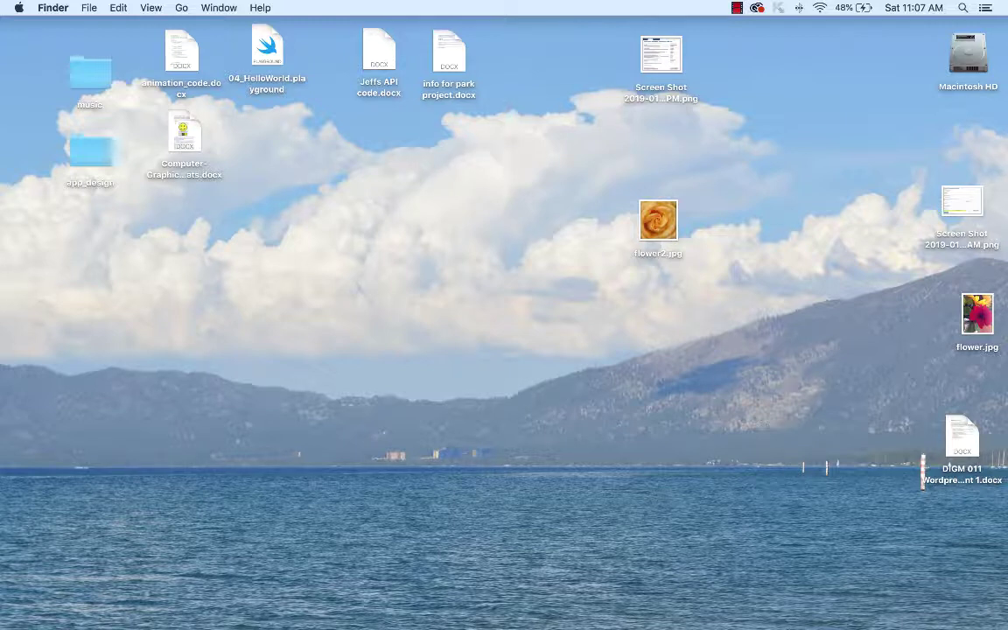
# - Bring the WordPress editor forward, shrink the browser window, and scroll below the list
pyautogui.click(417, 610)
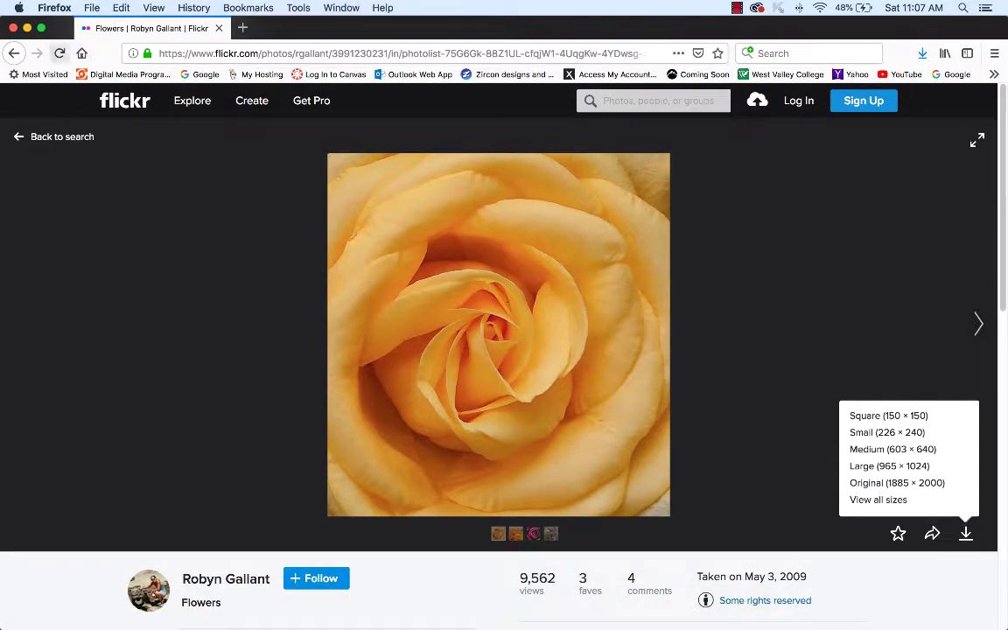
pyautogui.click(12, 27)
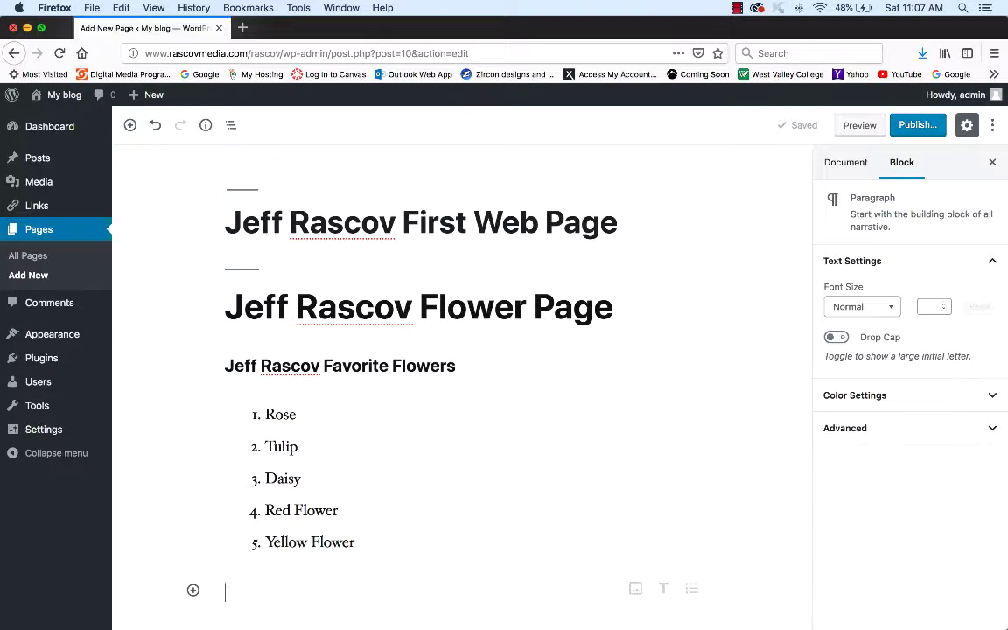
pyautogui.moveTo(462, 567)
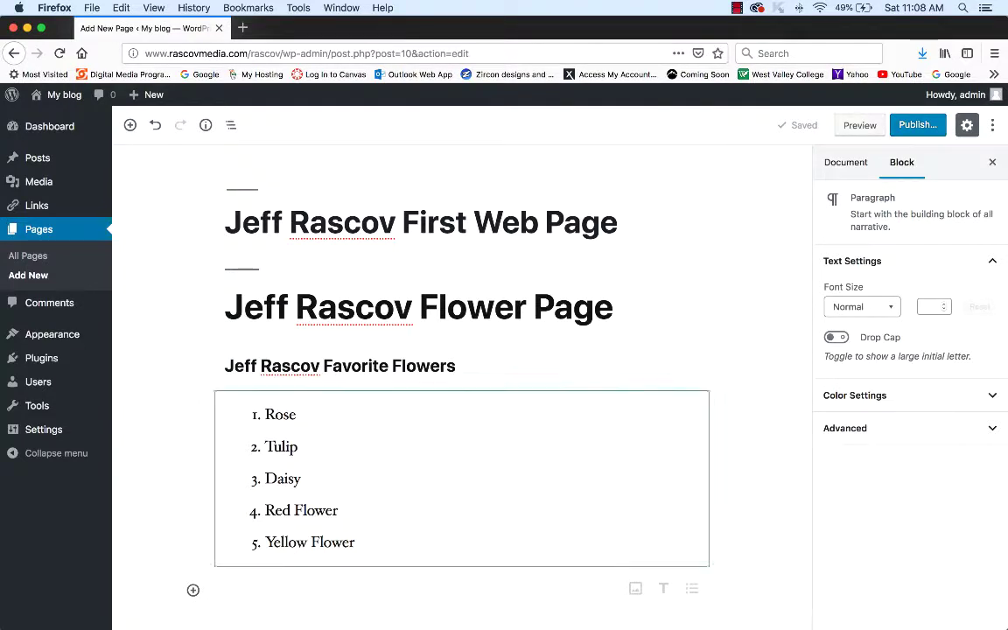
pyautogui.moveTo(1006, 628); pyautogui.dragTo(980, 564)
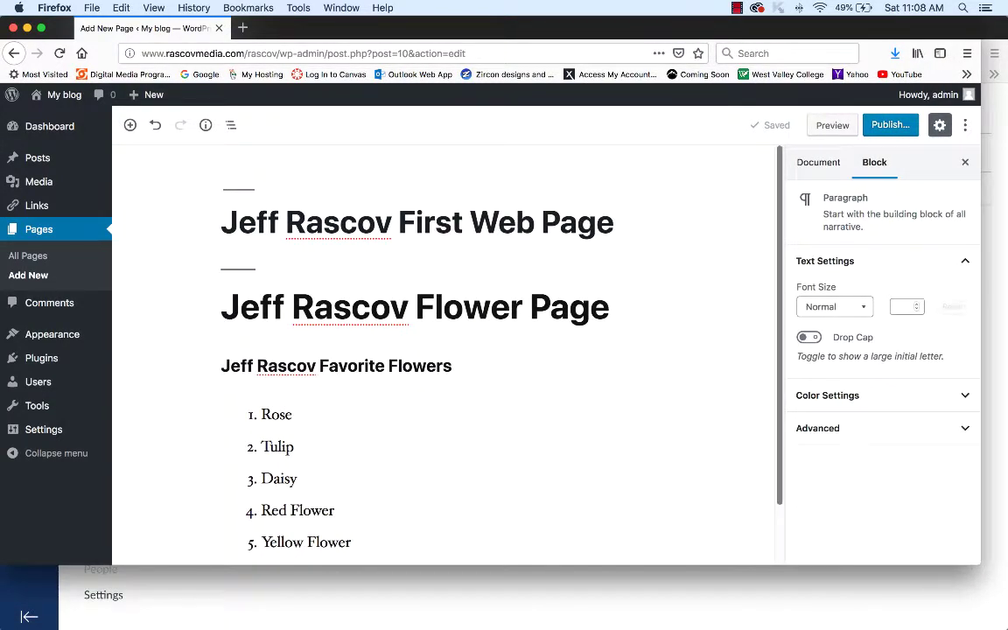
pyautogui.scroll(-2, 445, 350)
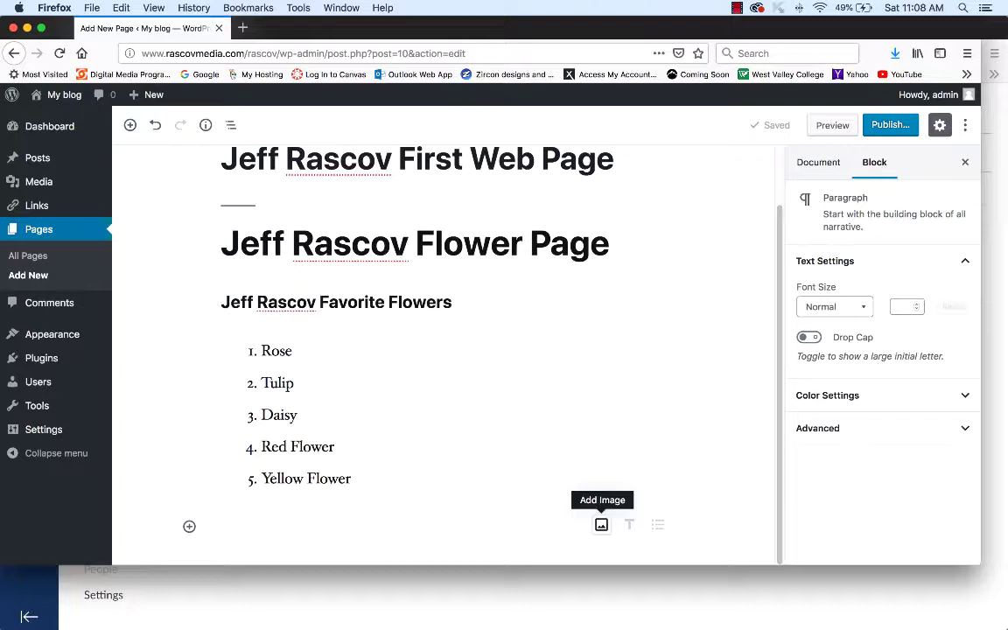
# - Upload flower2.jpg into a new Image block below the list and resize it to 221 × 235
pyautogui.click(601, 524)
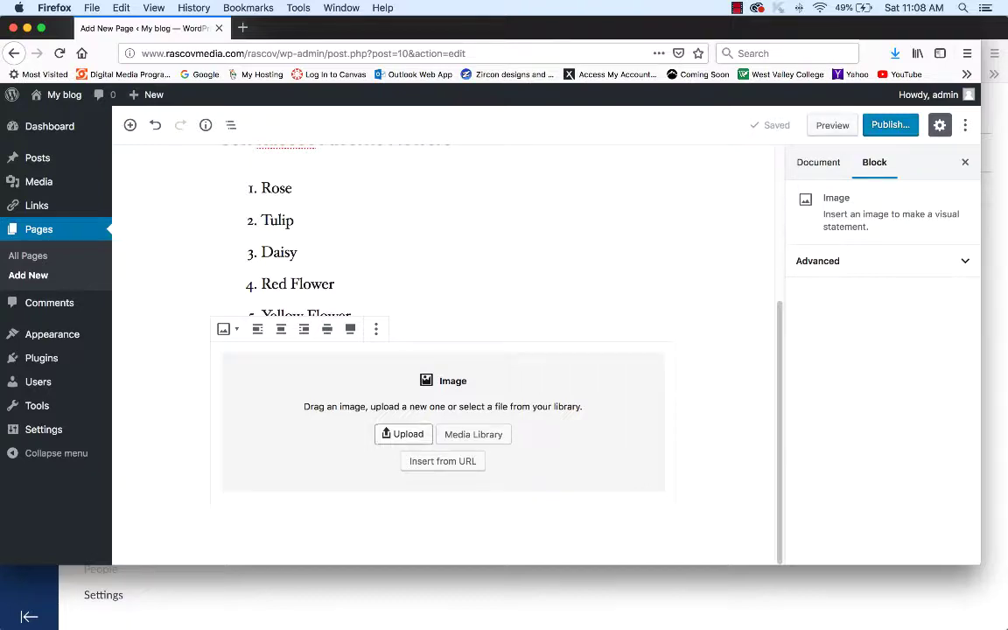
pyautogui.click(402, 434)
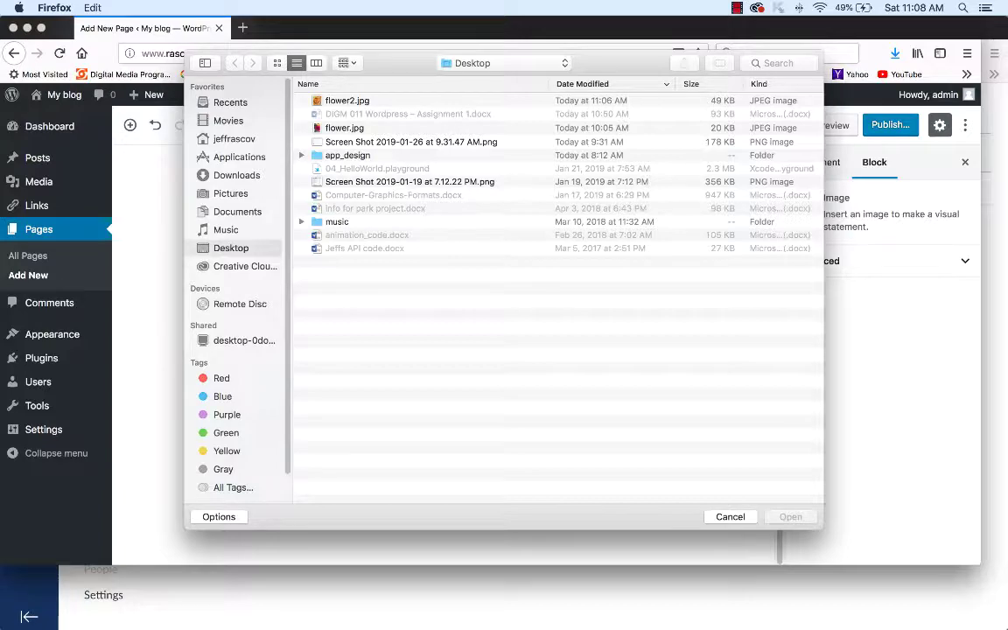
pyautogui.click(347, 100)
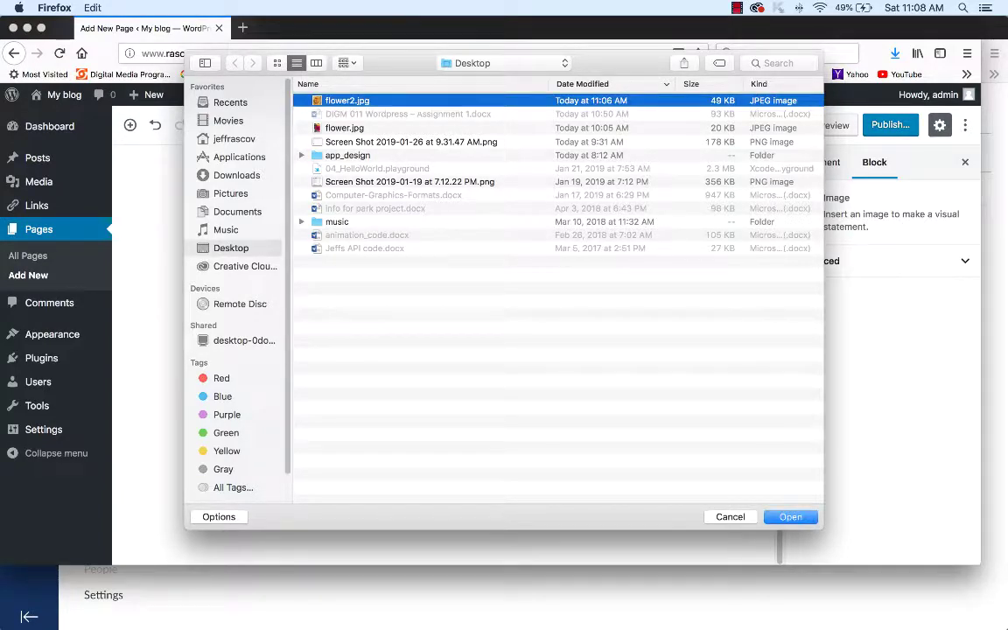
pyautogui.press('Return')
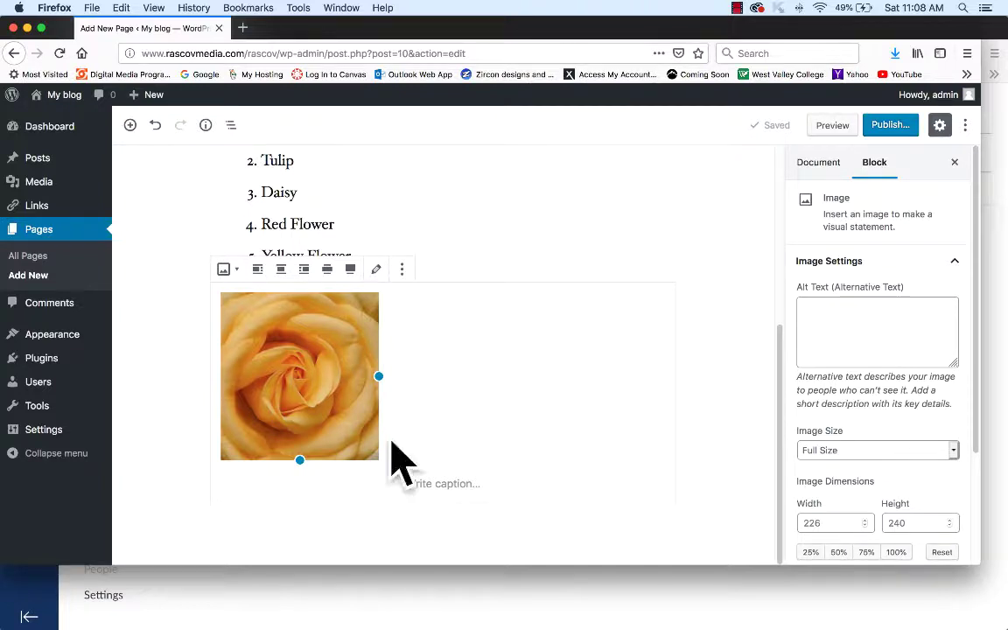
pyautogui.moveTo(379, 377); pyautogui.dragTo(375, 377)
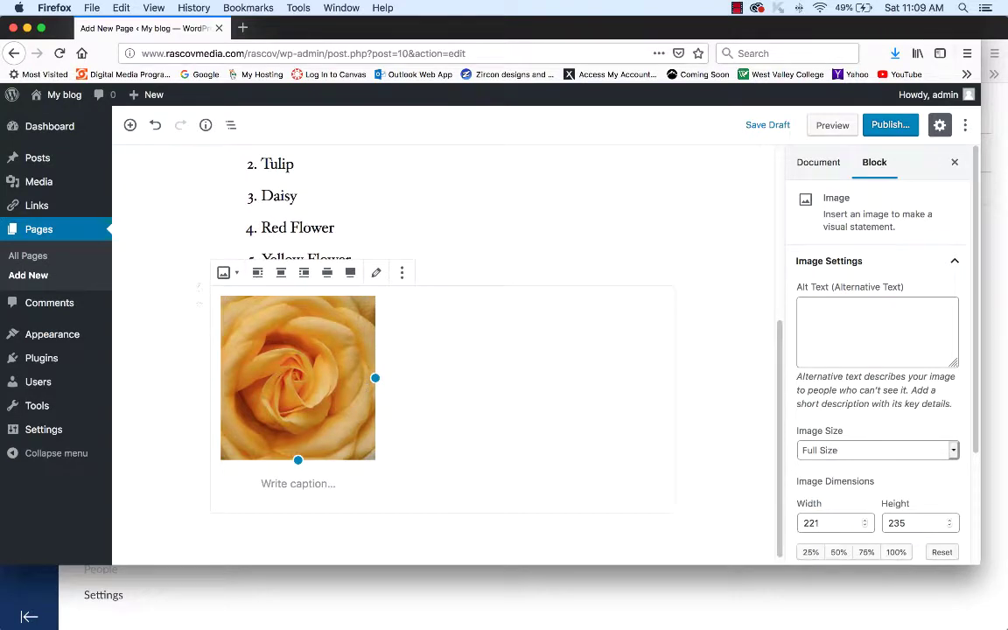
pyautogui.click(299, 483)
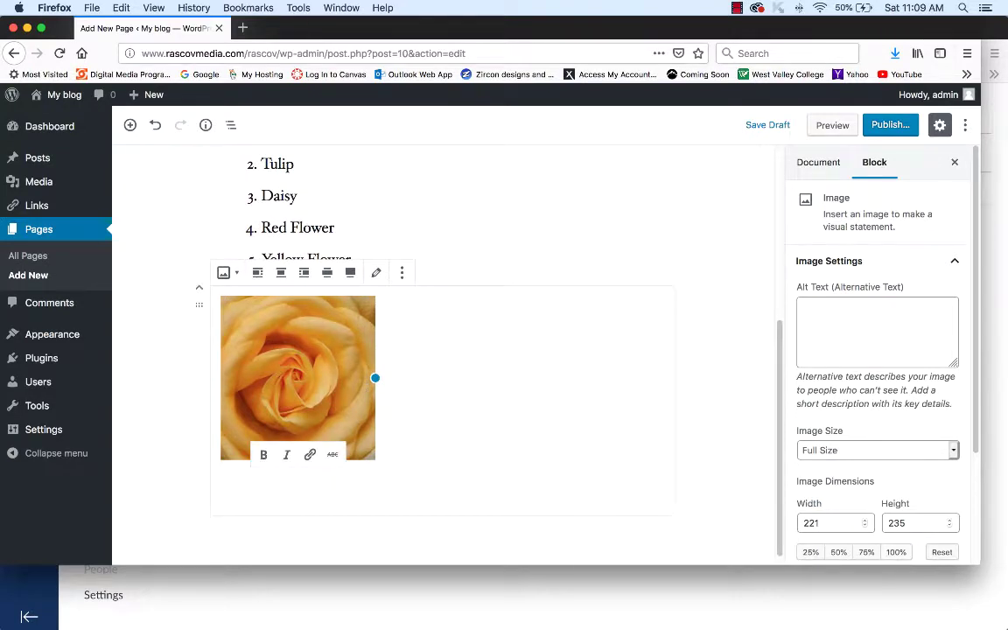
pyautogui.write('Ro')
pyautogui.press('BackSpace')
pyautogui.press('BackSpace')
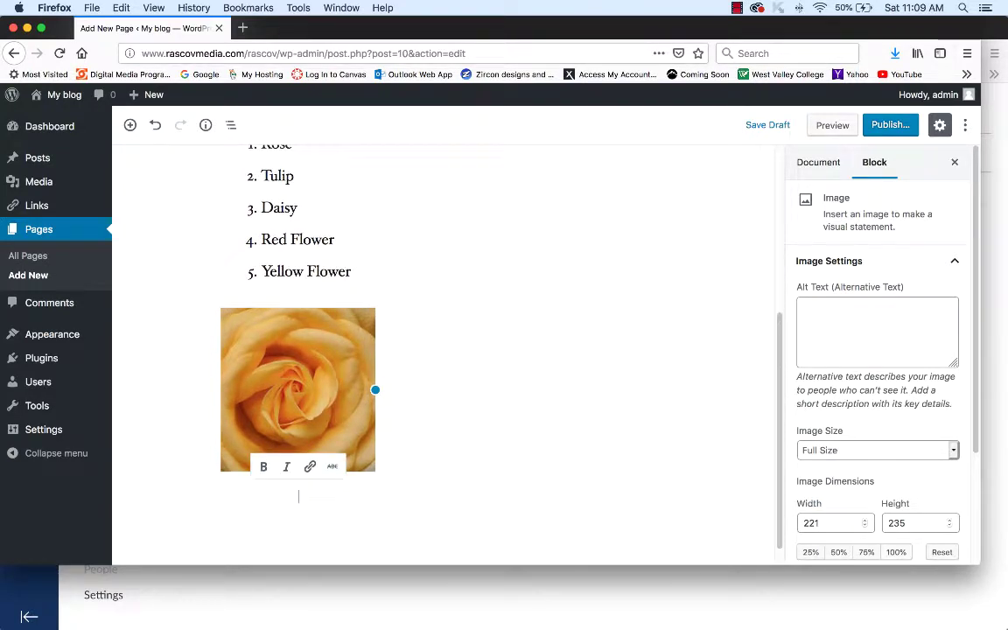
# - Give the rose photo the caption 'Yellow Flower' and alt text 'Yellow Flower for Sale'
pyautogui.write('Yellow Flower')
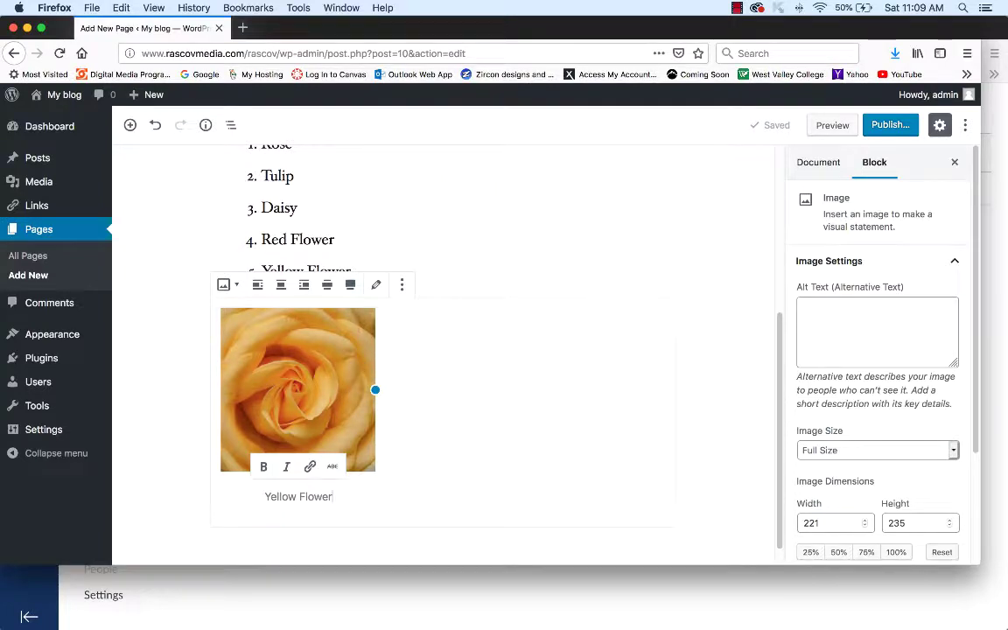
pyautogui.click(840, 311)
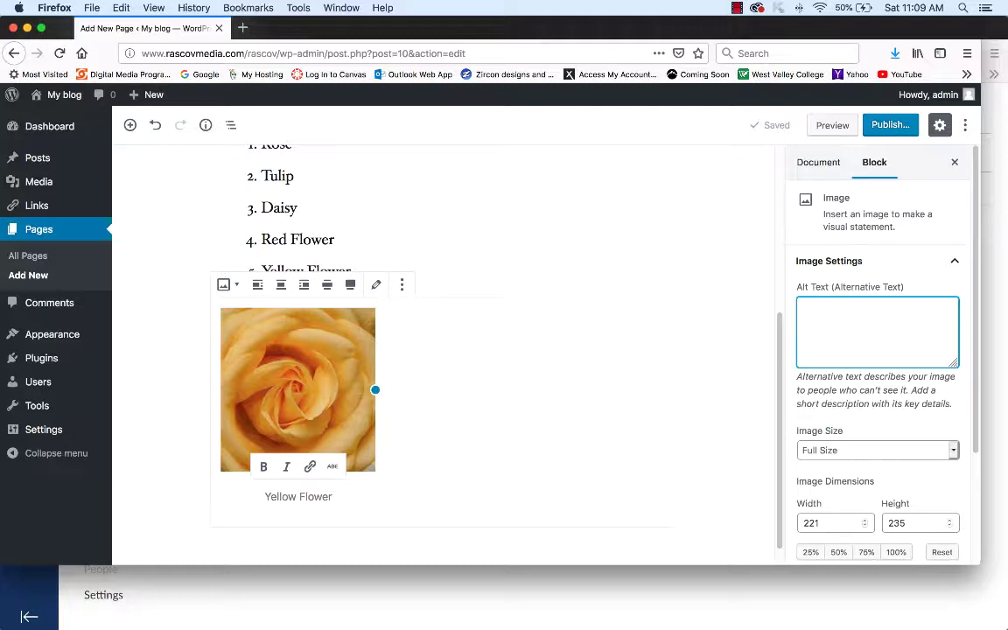
pyautogui.write('Yellow Flower')
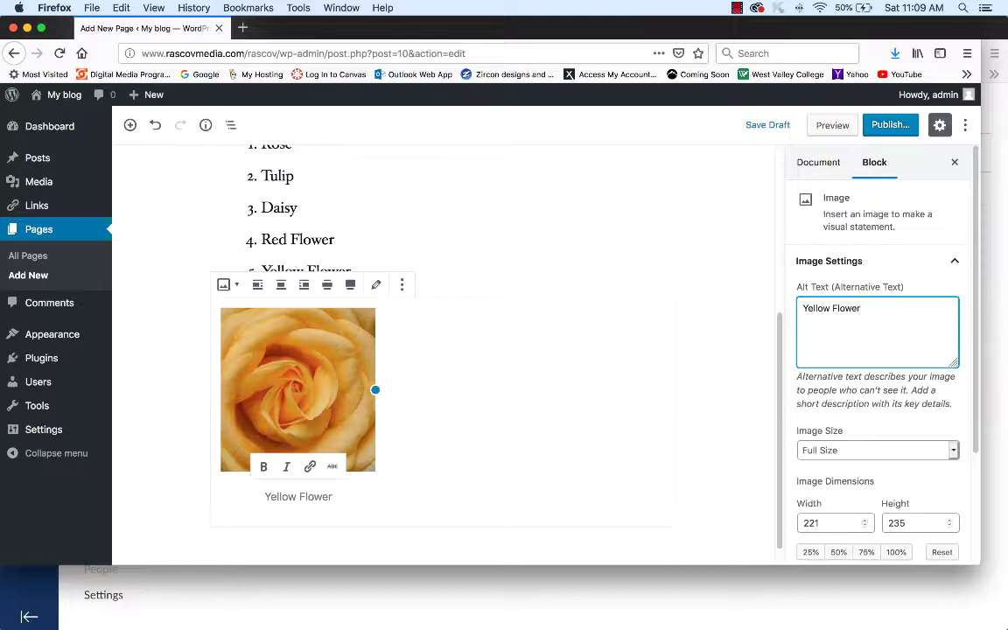
pyautogui.write(' for Sale')
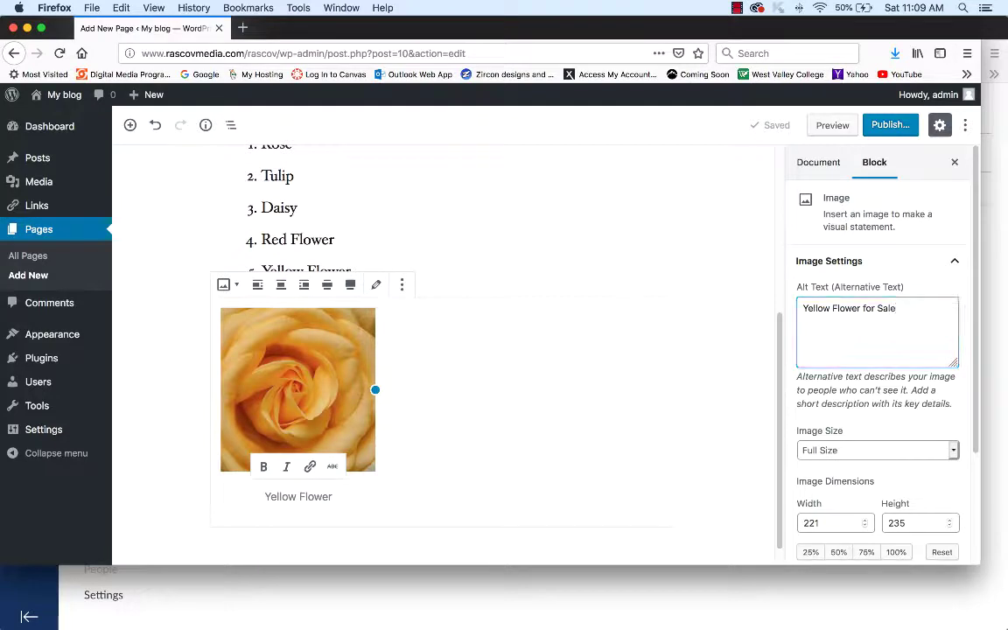
pyautogui.click(595, 273)
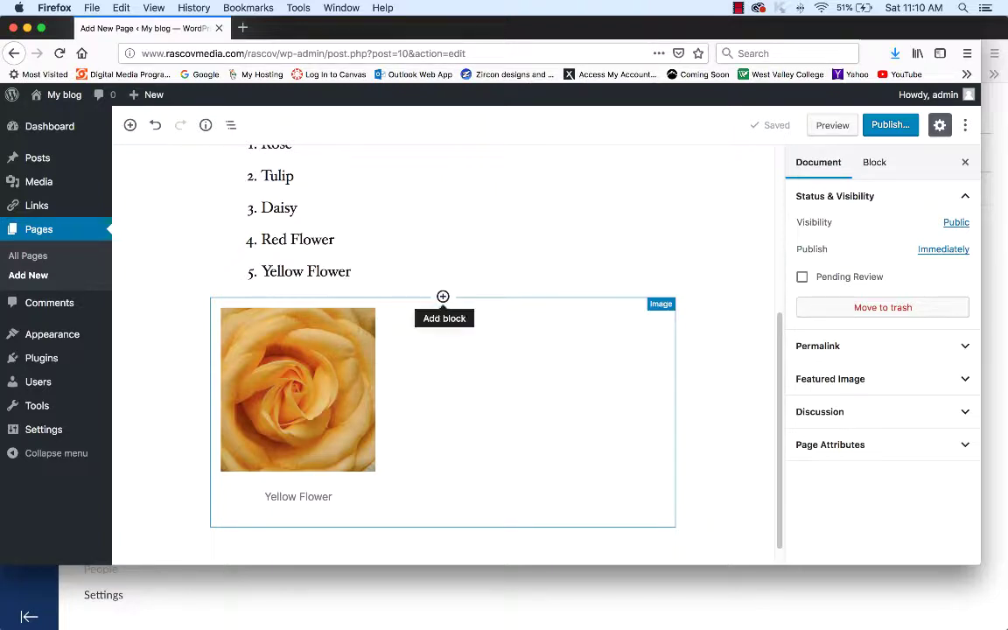
# - Insert an empty Paragraph block above the rose image and open a new Firefox window
pyautogui.click(443, 296)
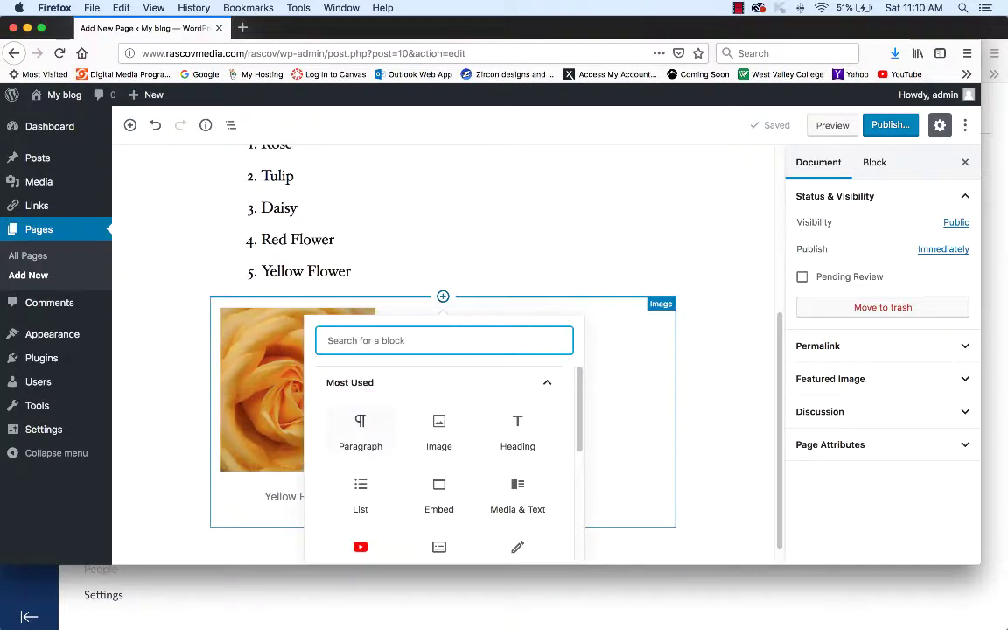
pyautogui.click(360, 433)
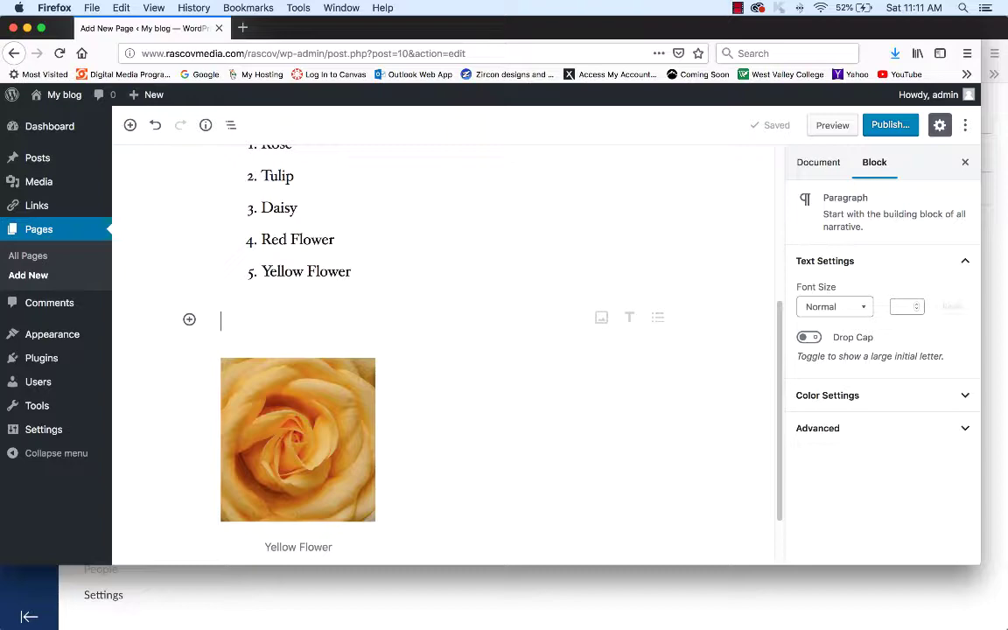
pyautogui.click(91, 7)
pyautogui.click(131, 36)
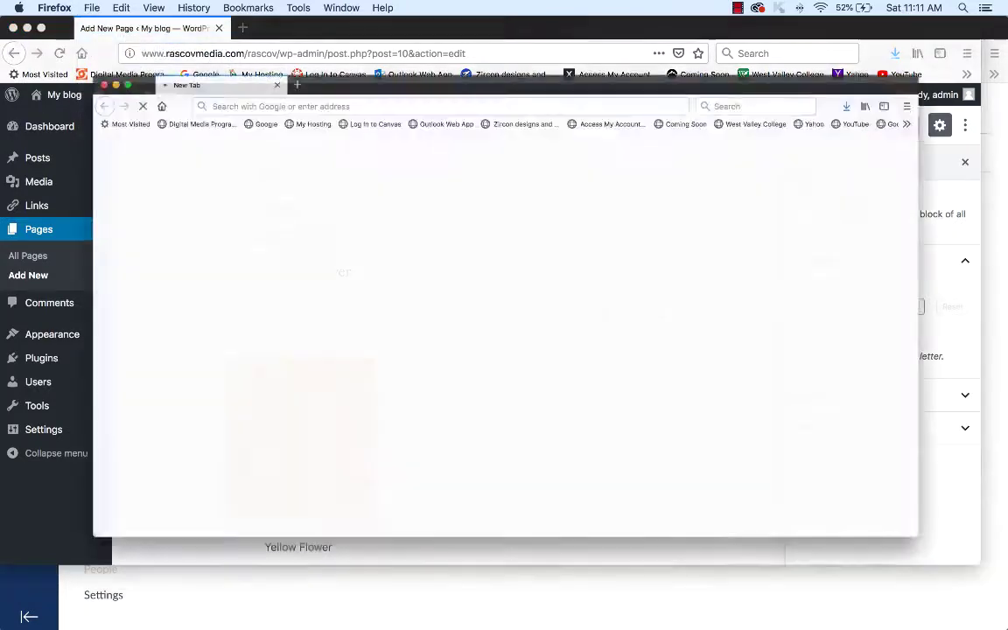
# - Go to Wikipedia and search for 'flower' to open the Flower article
pyautogui.press('super+l')
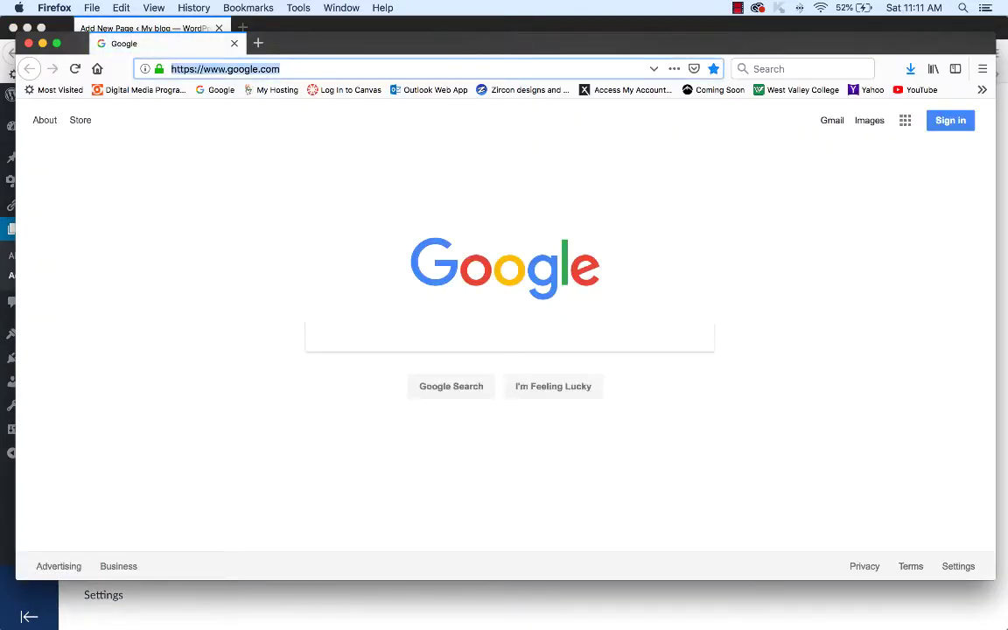
pyautogui.write('wikipedia.org/')
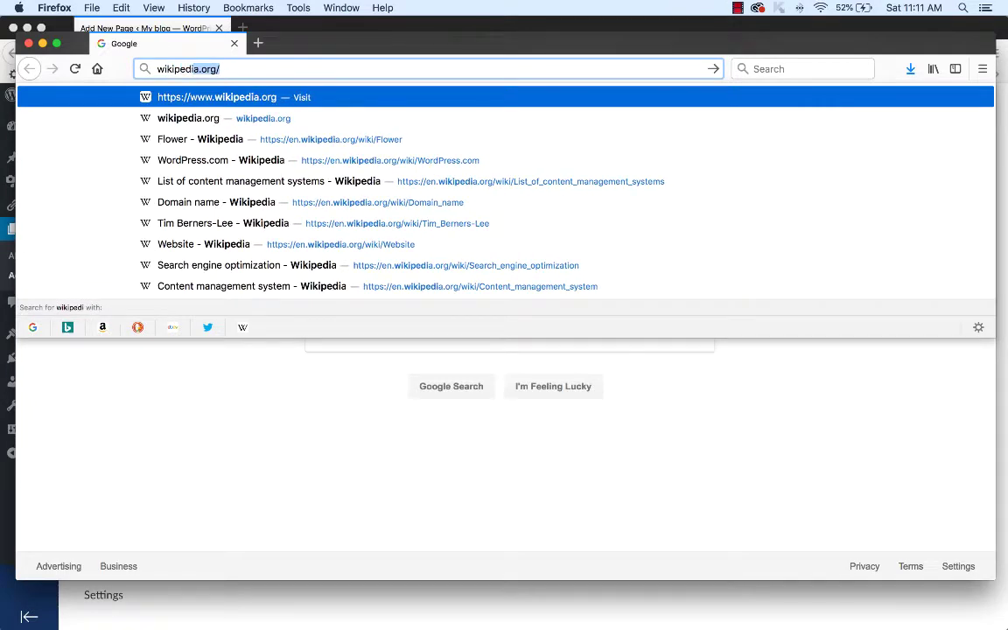
pyautogui.press('Return')
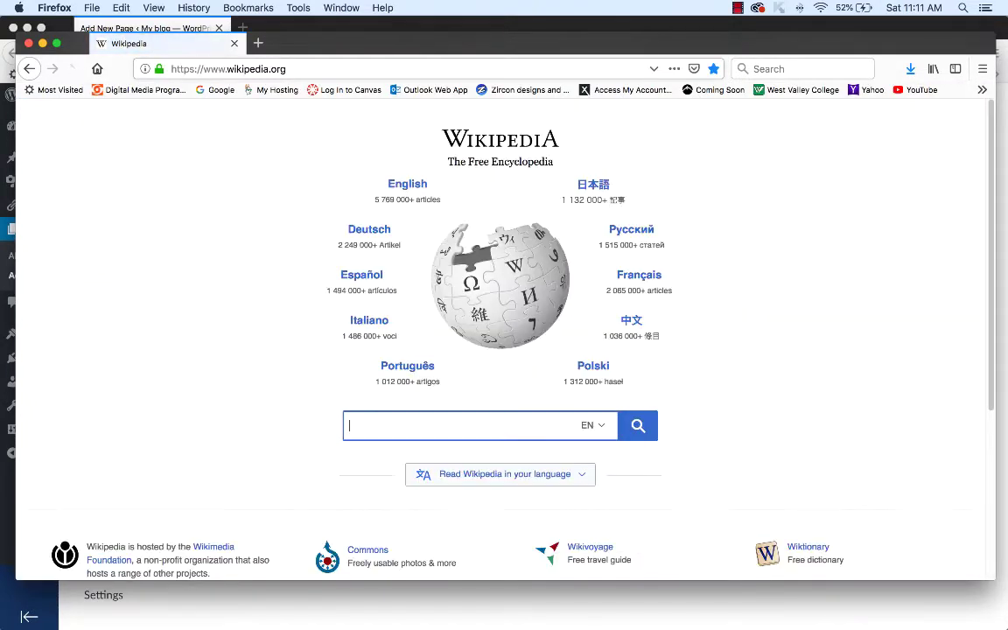
pyautogui.write('flower')
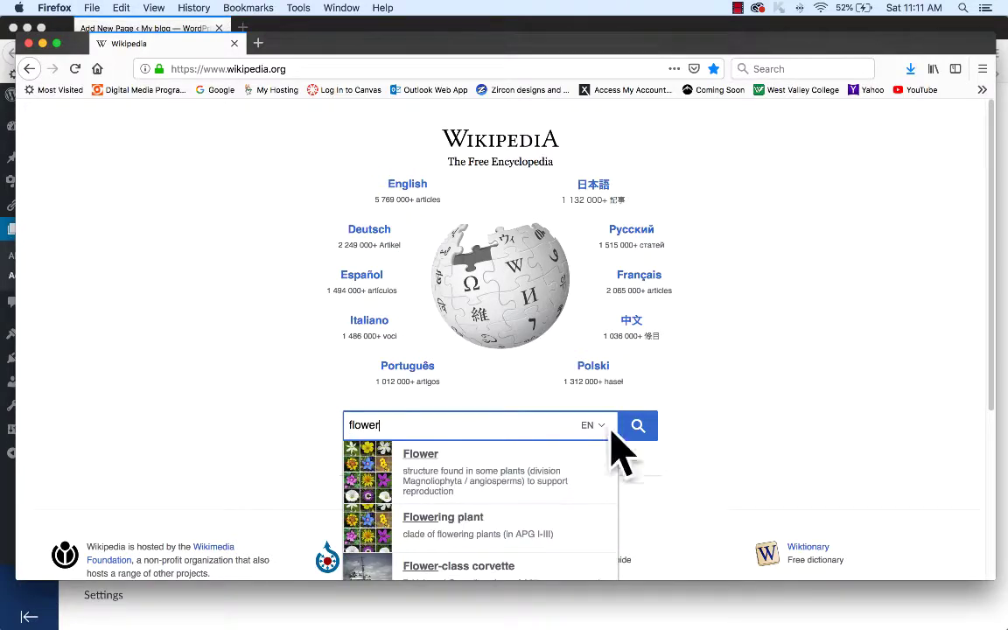
pyautogui.click(638, 426)
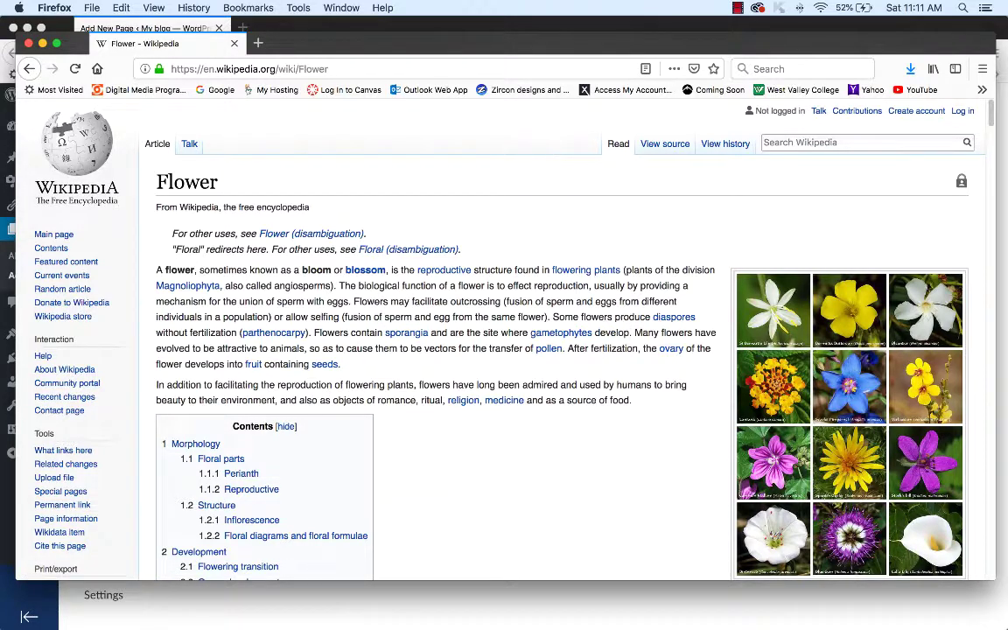
# - Copy the Flower article's opening paragraph and return to the WordPress editor
pyautogui.moveTo(550, 317); pyautogui.dragTo(156, 269)
pyautogui.moveTo(550, 317); pyautogui.dragTo(155, 270)
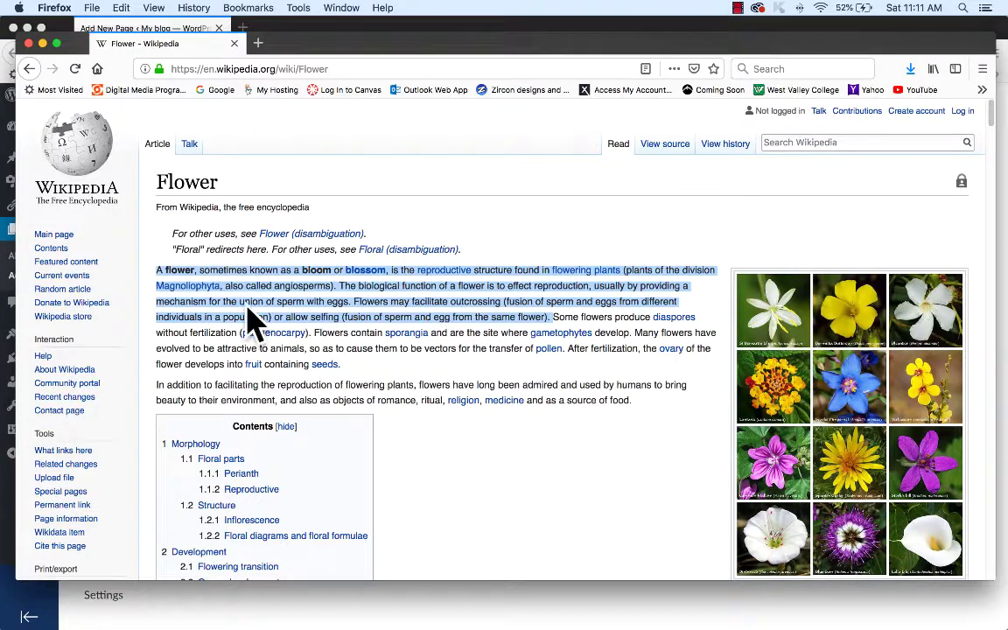
pyautogui.rightClick(307, 299)
pyautogui.click(334, 304)
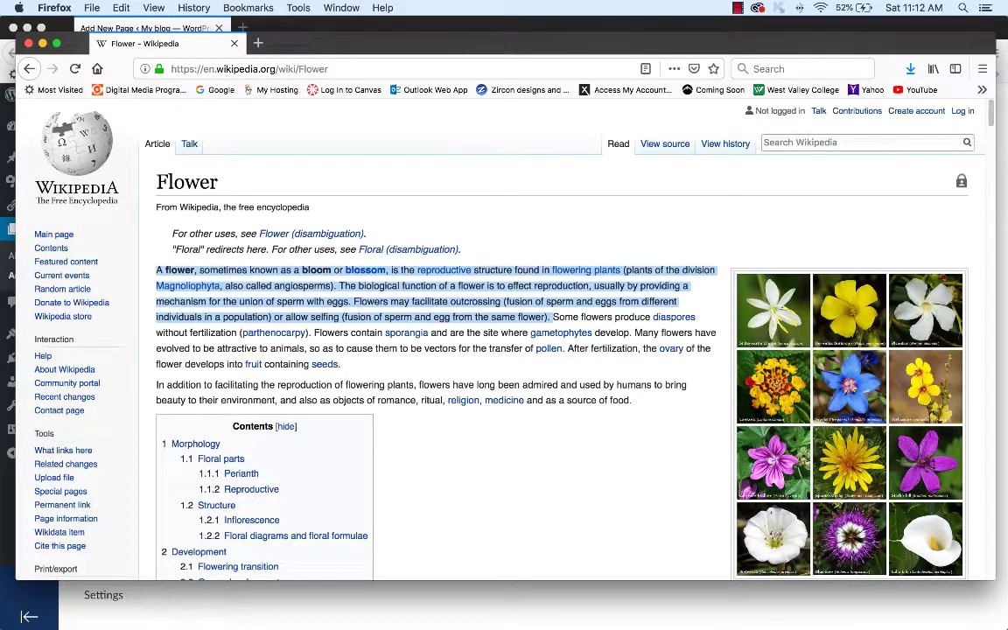
pyautogui.click(214, 21)
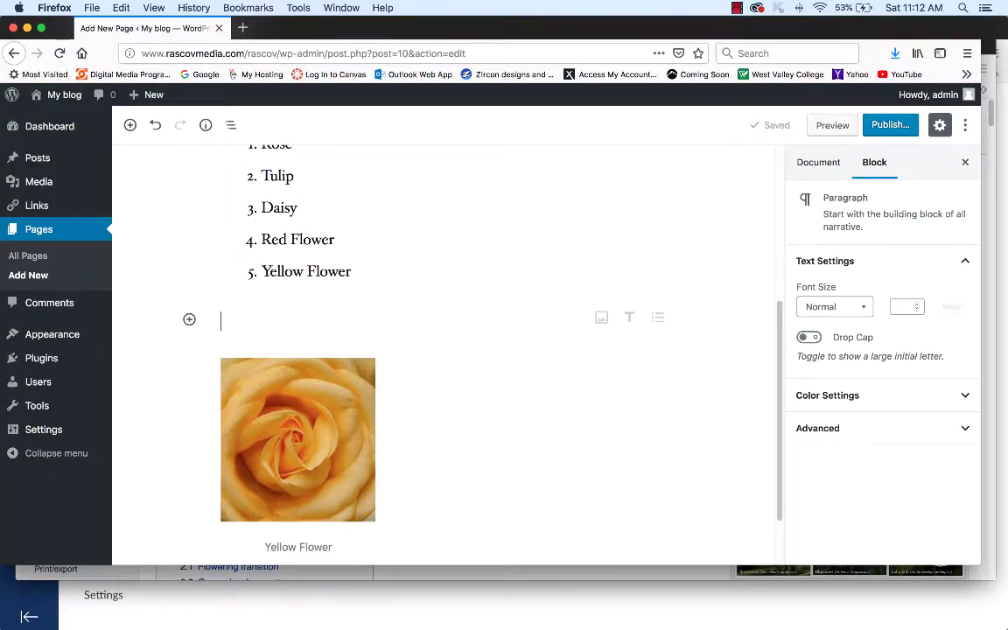
# - Paste the Wikipedia Flower introduction into the empty paragraph above the rose image
pyautogui.rightClick(259, 319)
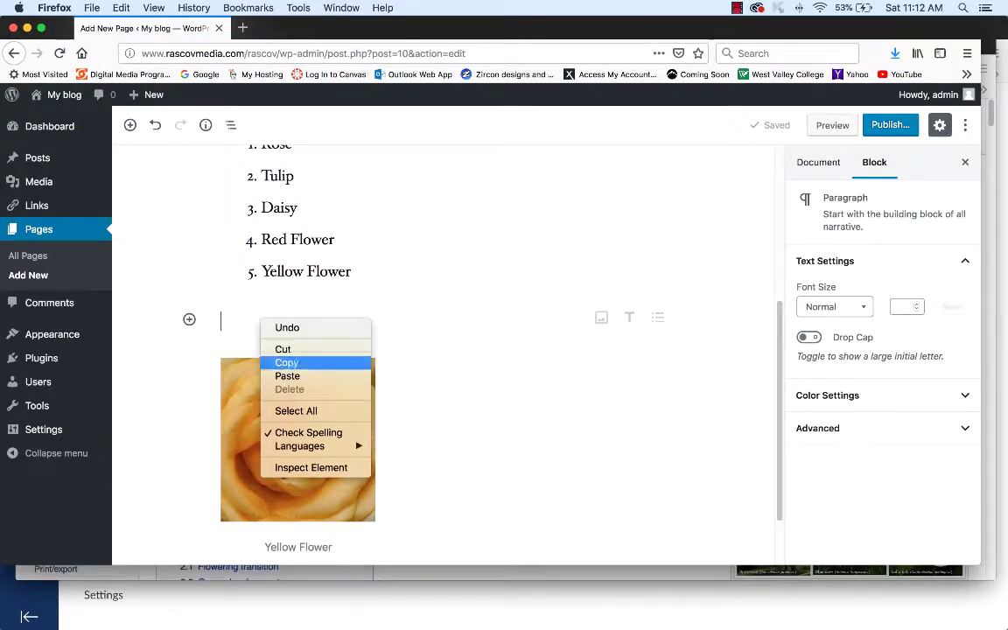
pyautogui.click(287, 376)
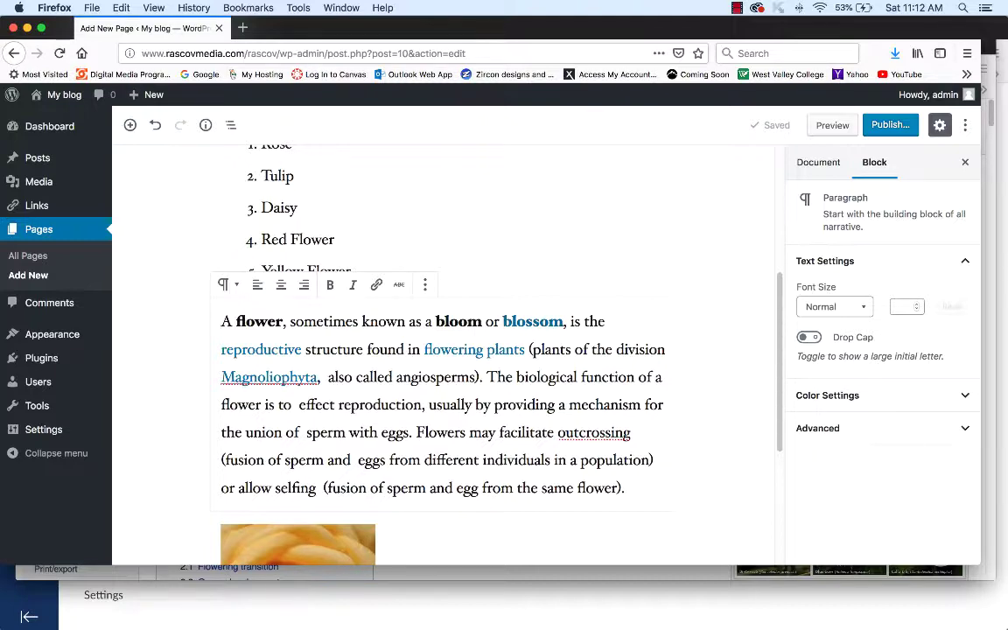
pyautogui.scroll(-3, 442, 350)
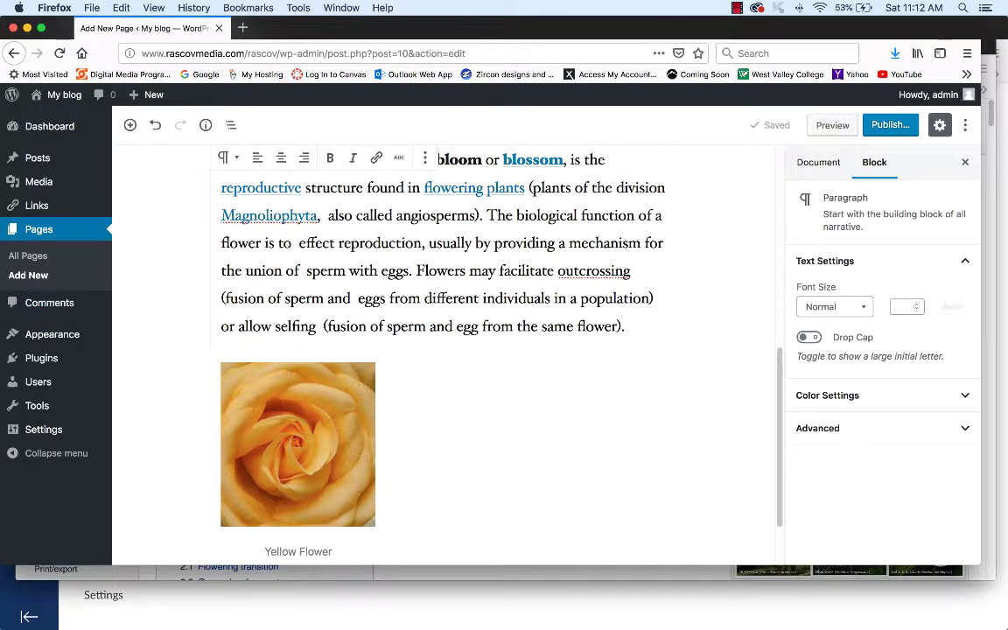
pyautogui.scroll(3, 446, 320)
pyautogui.scroll(-1, 446, 320)
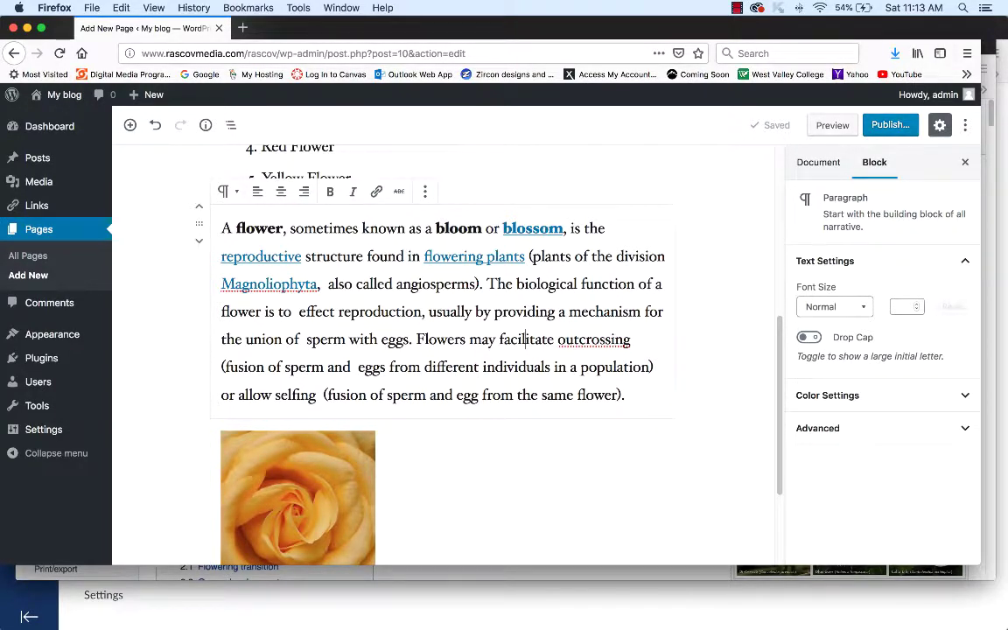
# - Move the Wikipedia flower paragraph down below the Yellow Flower image, undoing once and redoing the move
pyautogui.click(198, 240)
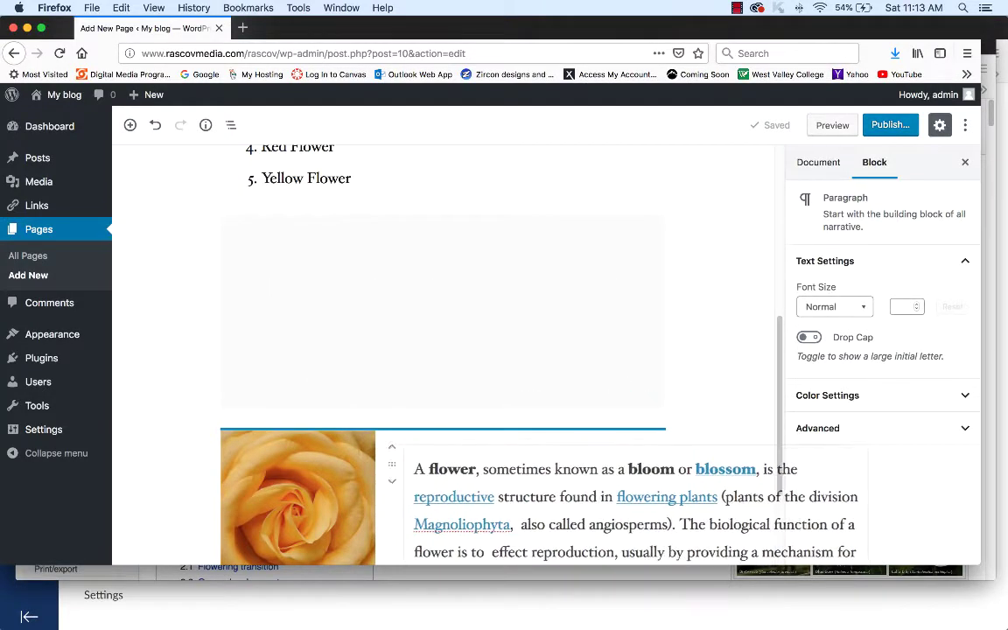
pyautogui.press('super+z')
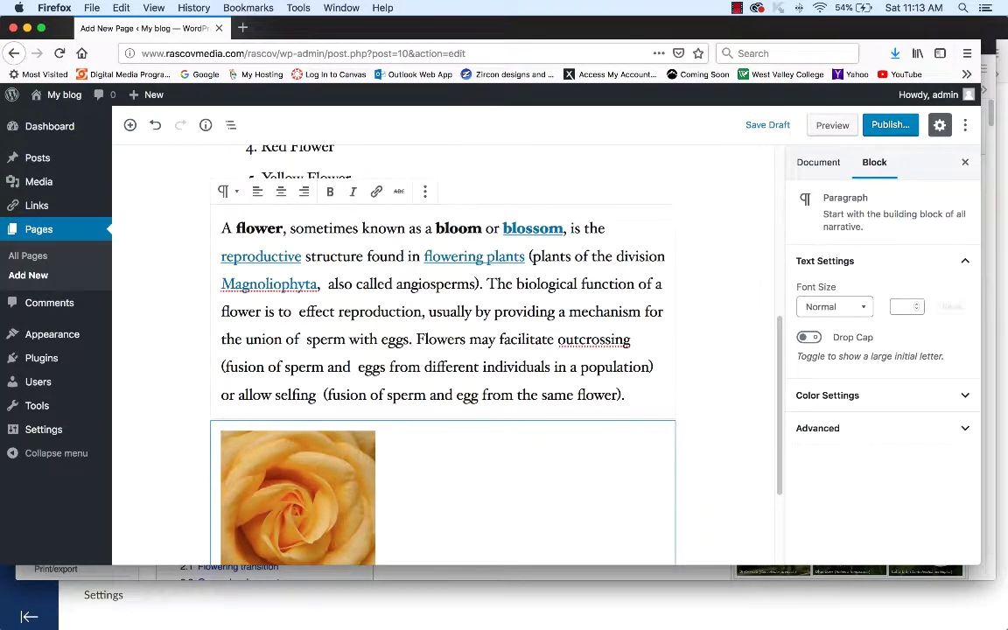
pyautogui.scroll(-3, 438, 394)
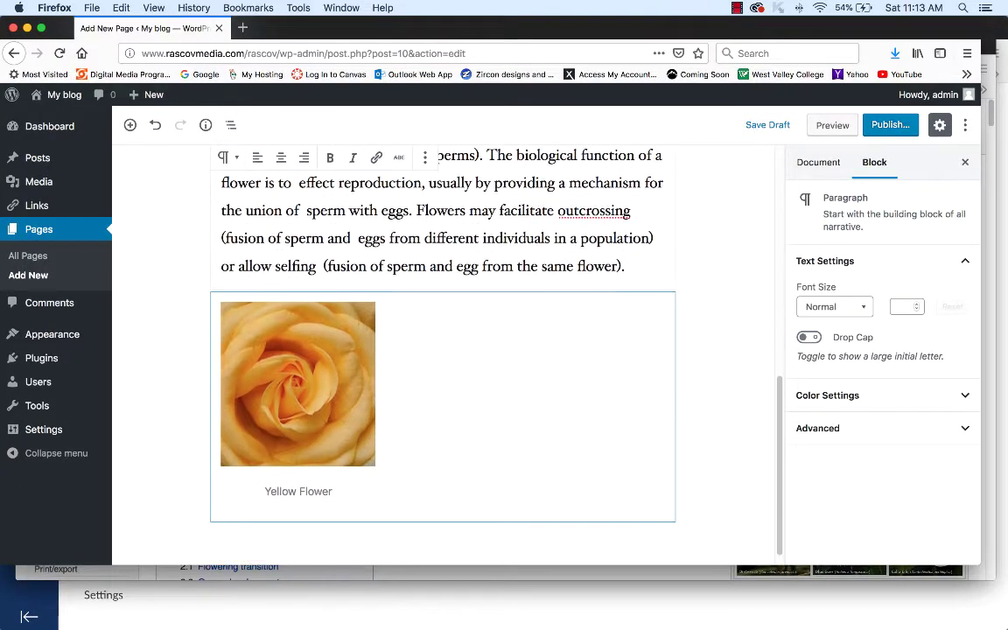
pyautogui.click(298, 385)
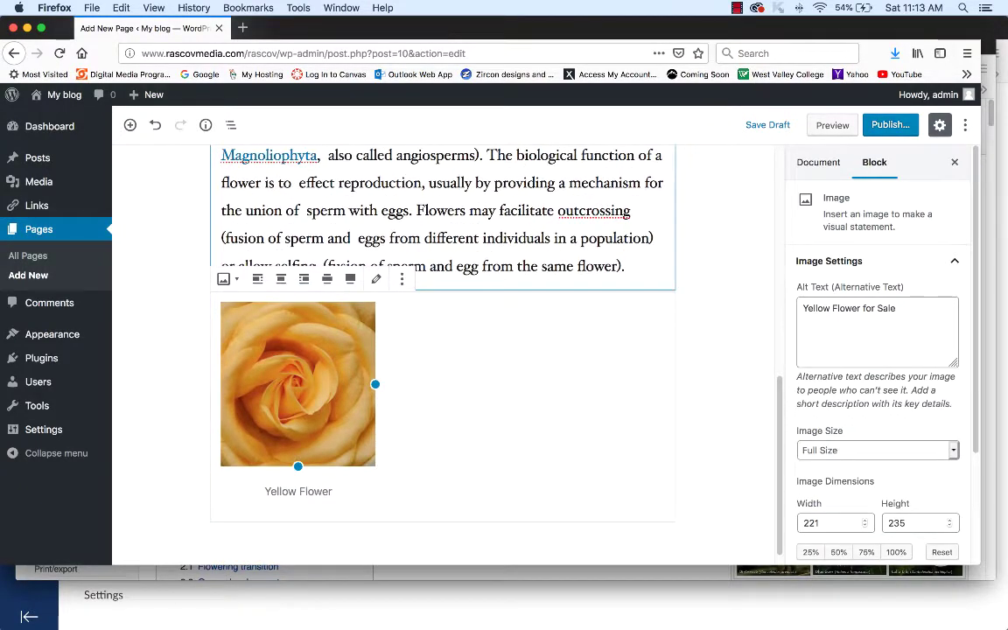
pyautogui.scroll(2, 437, 350)
pyautogui.click(198, 217)
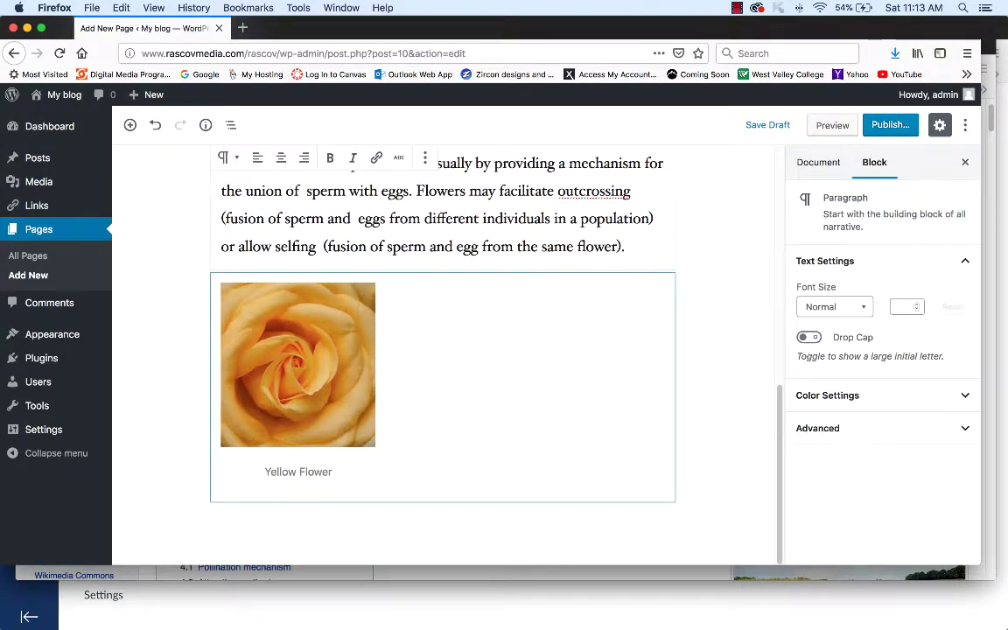
pyautogui.scroll(3, 442, 350)
pyautogui.scroll(2, 442, 350)
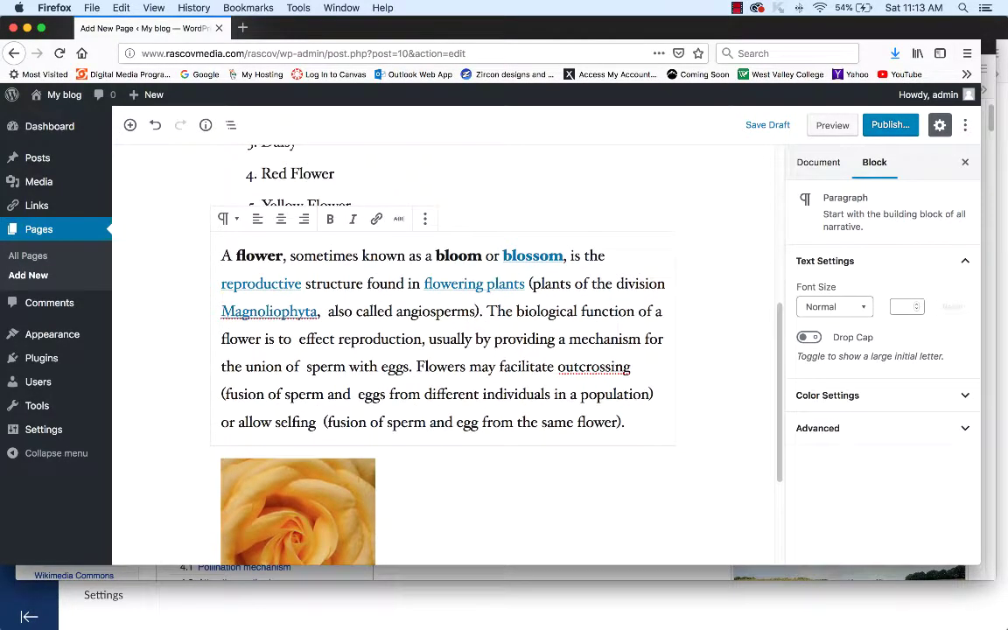
pyautogui.click(180, 225)
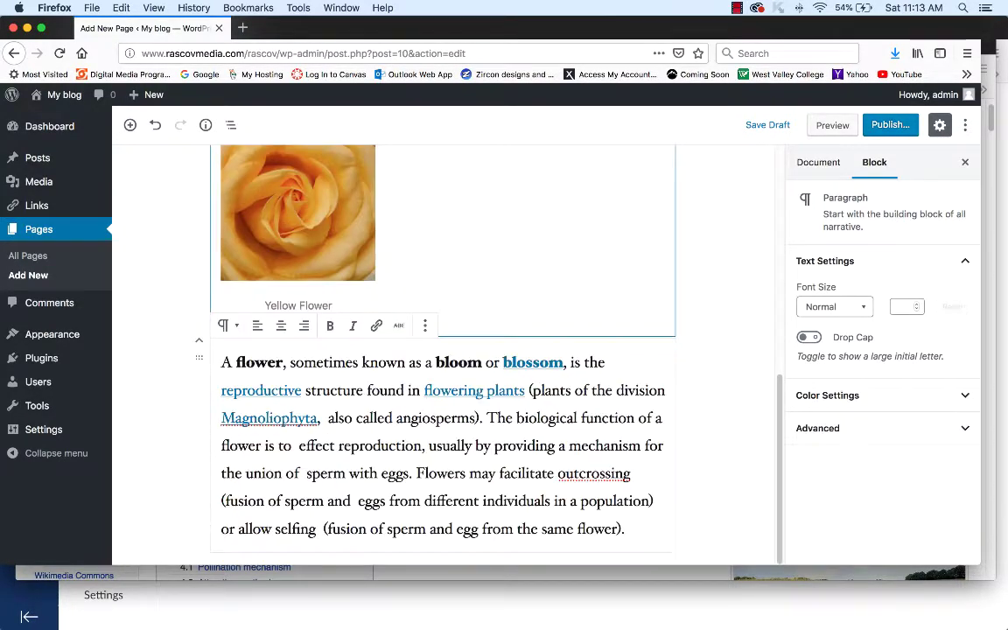
pyautogui.scroll(2, 442, 350)
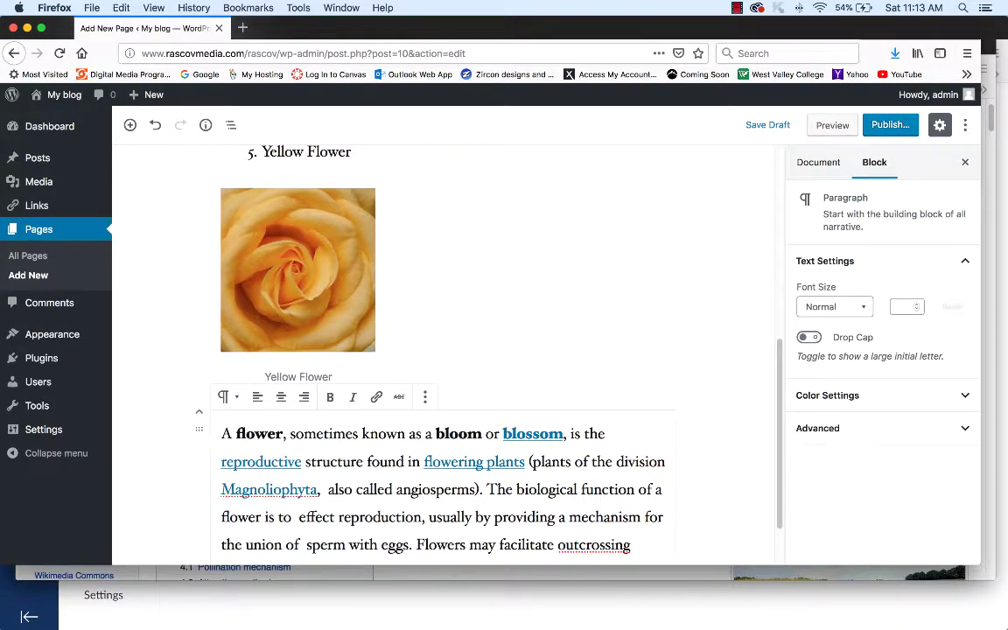
pyautogui.moveTo(198, 429); pyautogui.dragTo(403, 307)
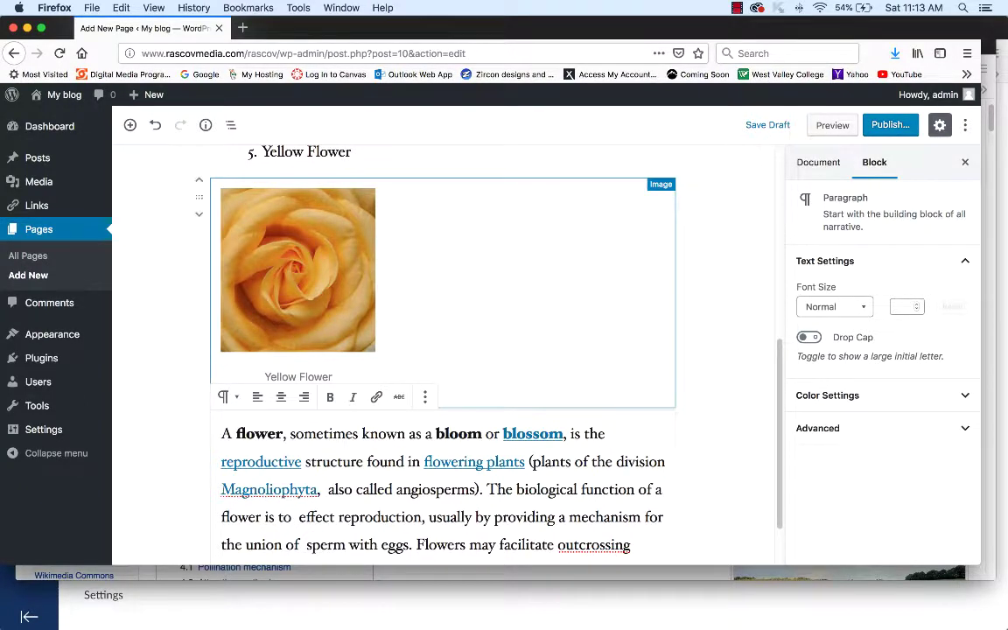
# - Left-align the Yellow Flower image so the paragraph wraps beside it, then preview the page
pyautogui.click(337, 226)
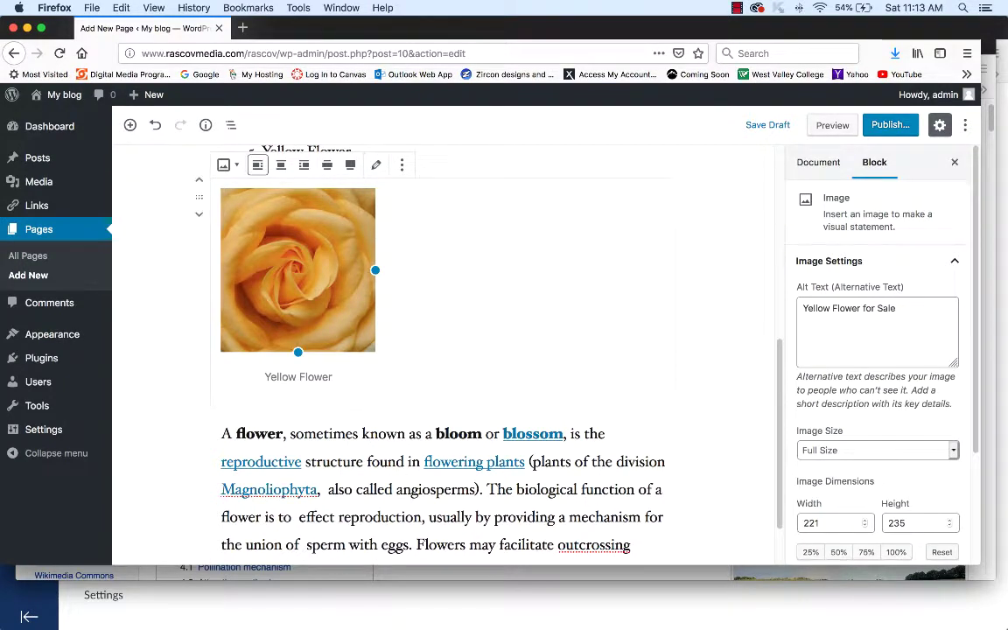
pyautogui.click(350, 164)
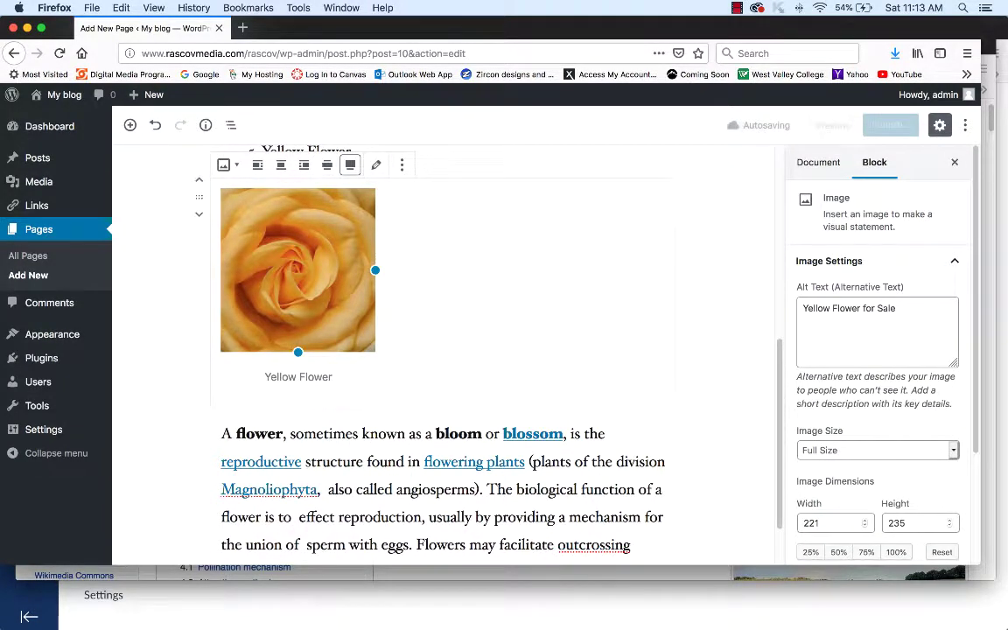
pyautogui.click(257, 164)
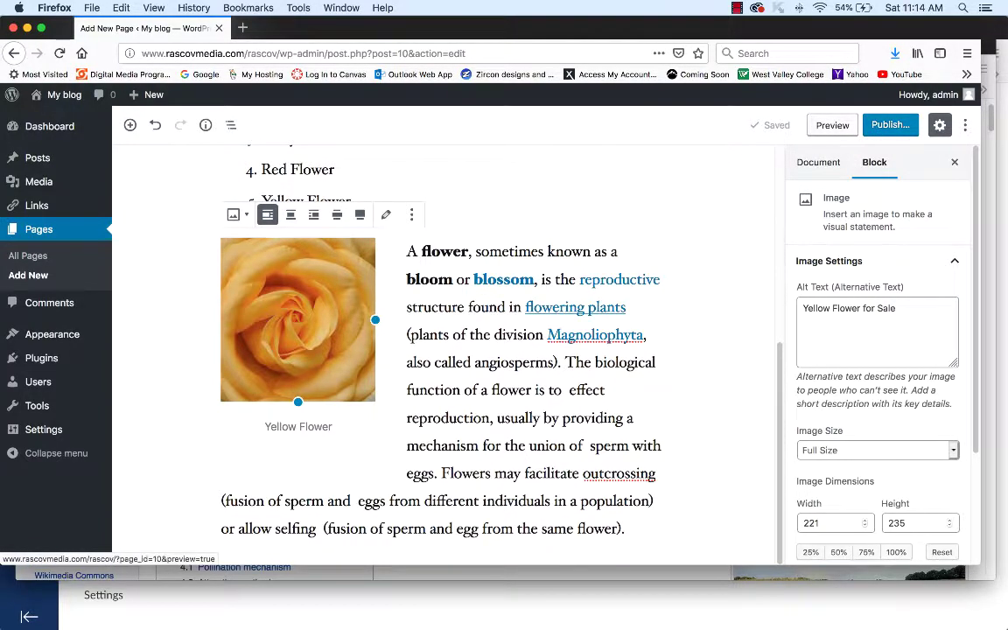
pyautogui.click(832, 125)
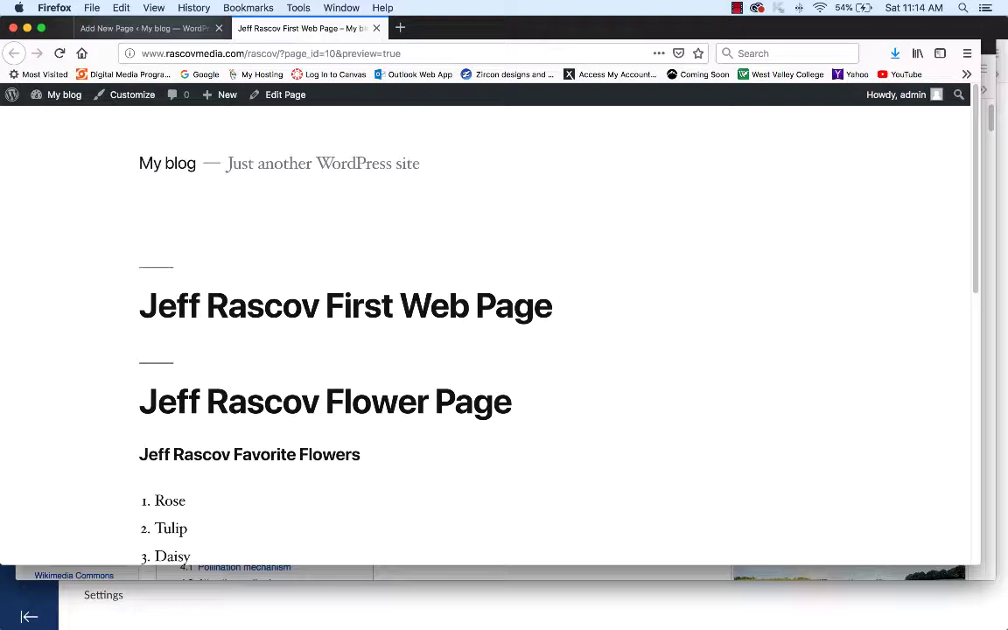
# - Scroll through the preview to check the wrapped rose image, then close the preview tab
pyautogui.scroll(-3, 490, 332)
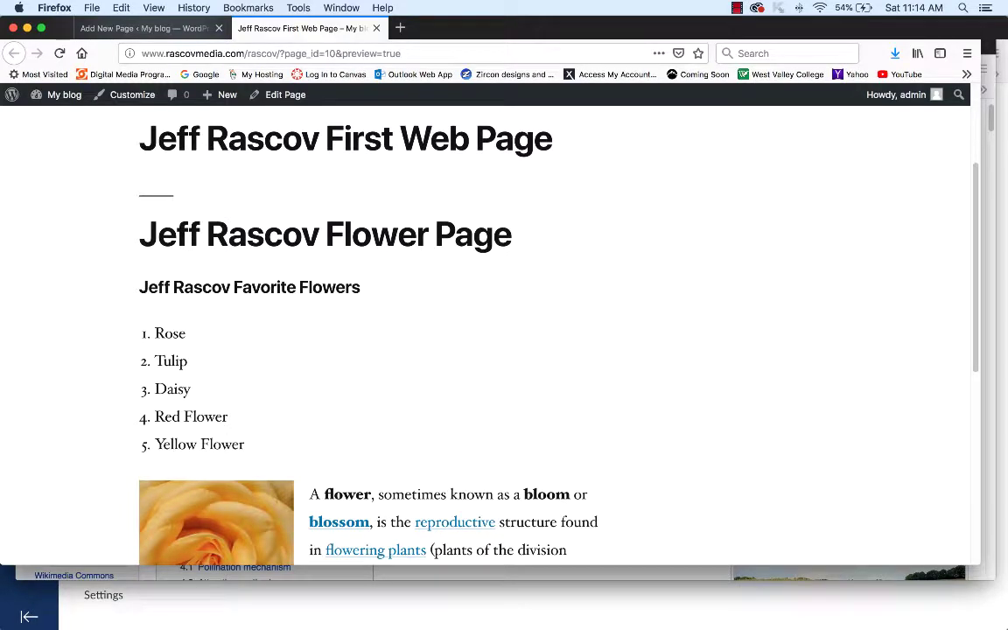
pyautogui.scroll(-5, 490, 333)
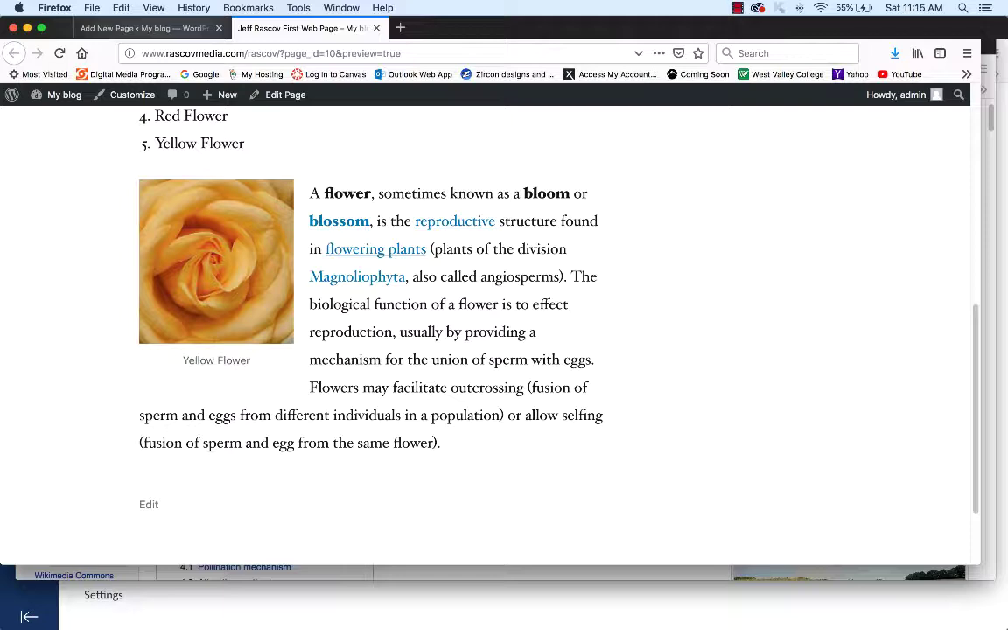
pyautogui.click(377, 29)
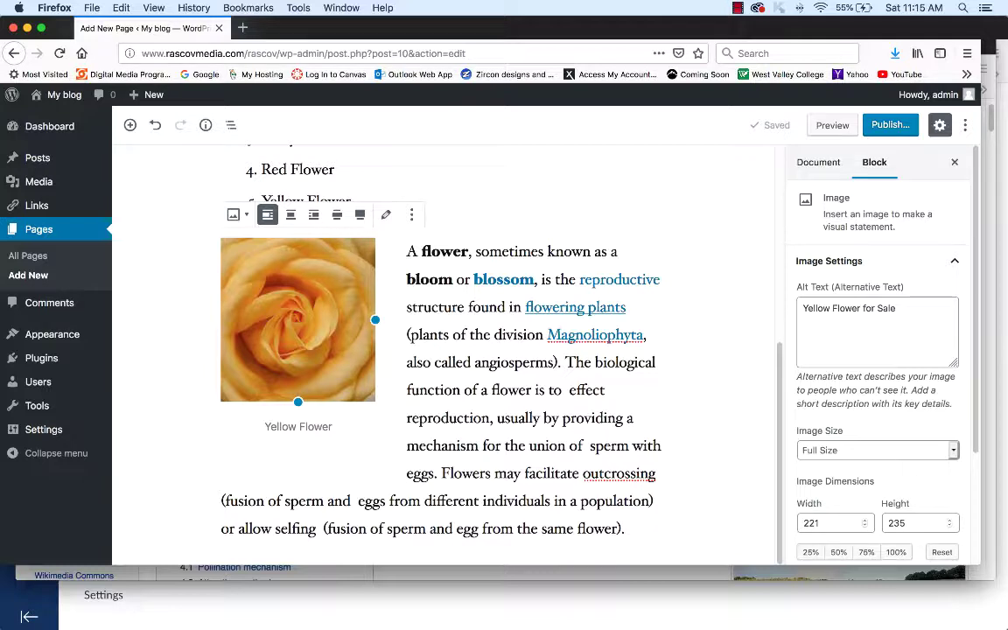
pyautogui.click(832, 125)
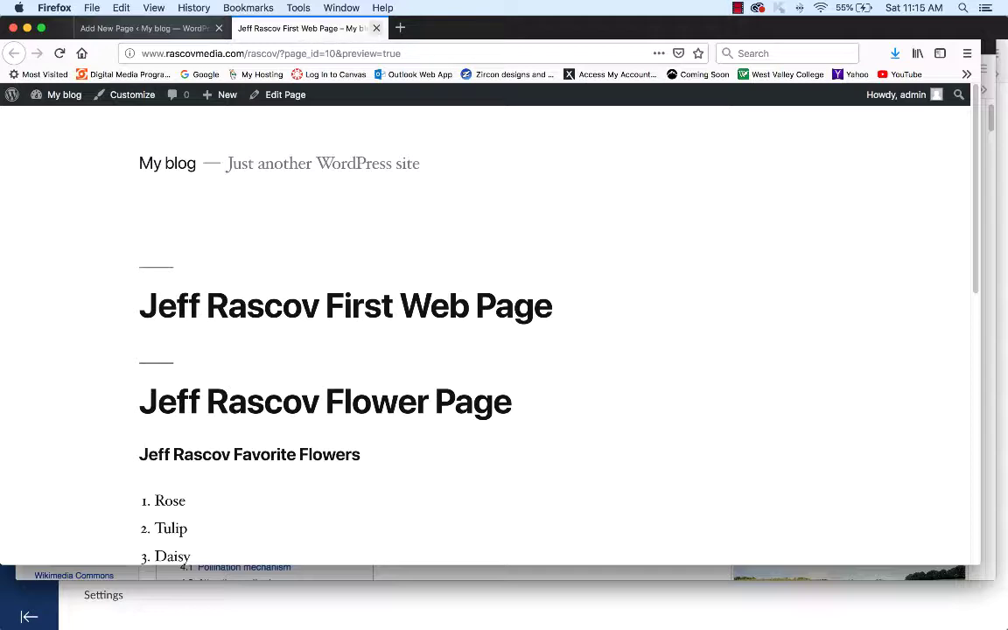
pyautogui.click(377, 28)
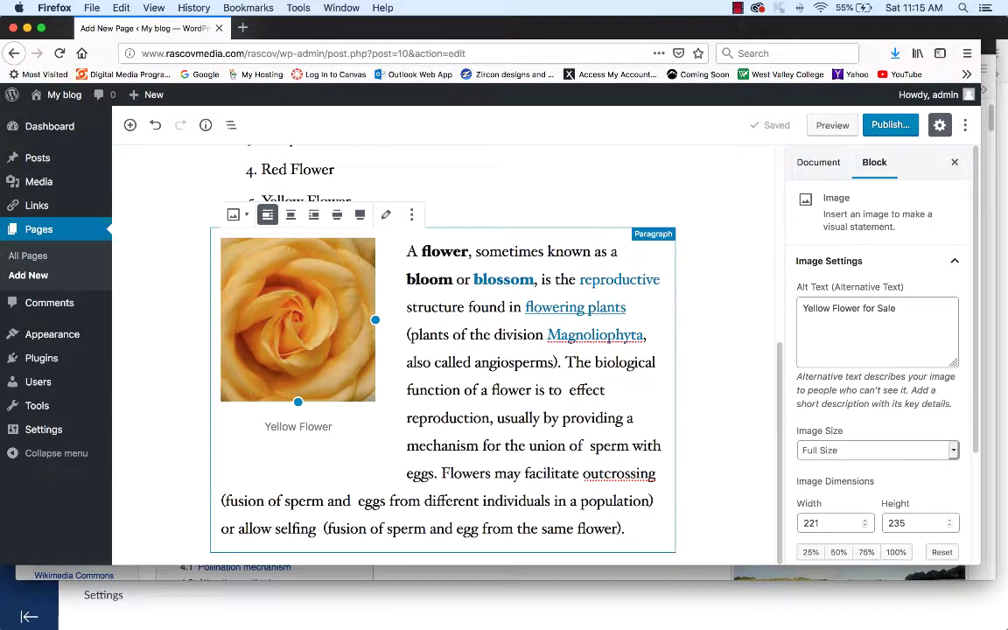
# - Add an empty paragraph block after the flower paragraph at the end of the page
pyautogui.click(627, 528)
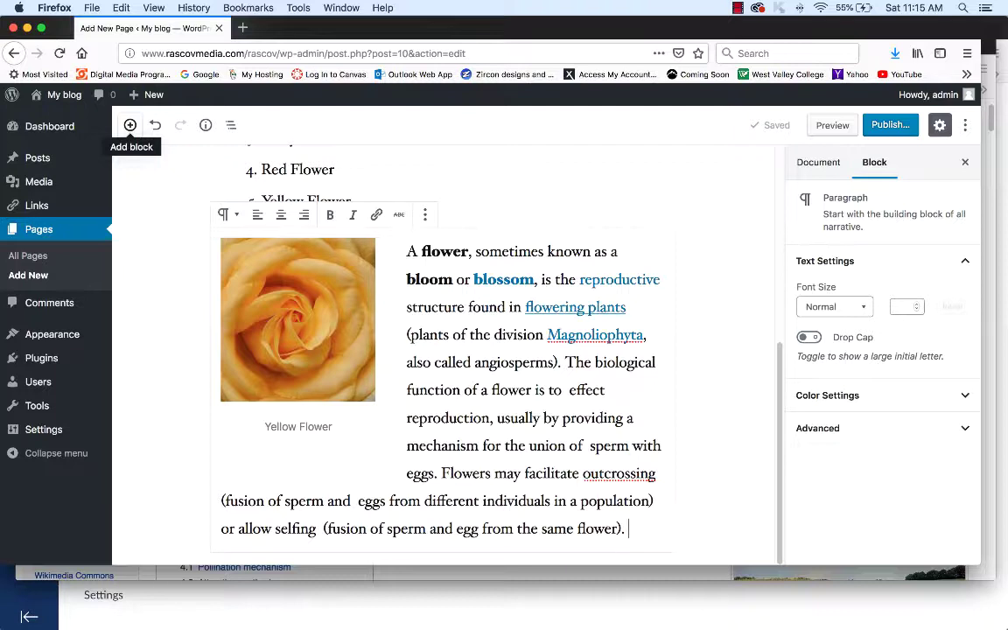
pyautogui.click(130, 125)
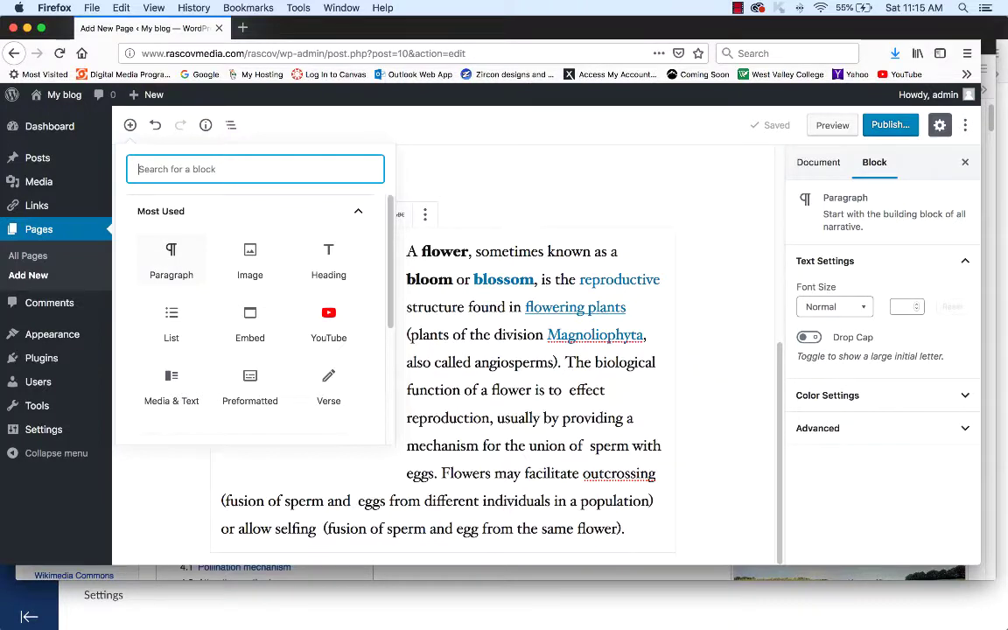
pyautogui.click(170, 261)
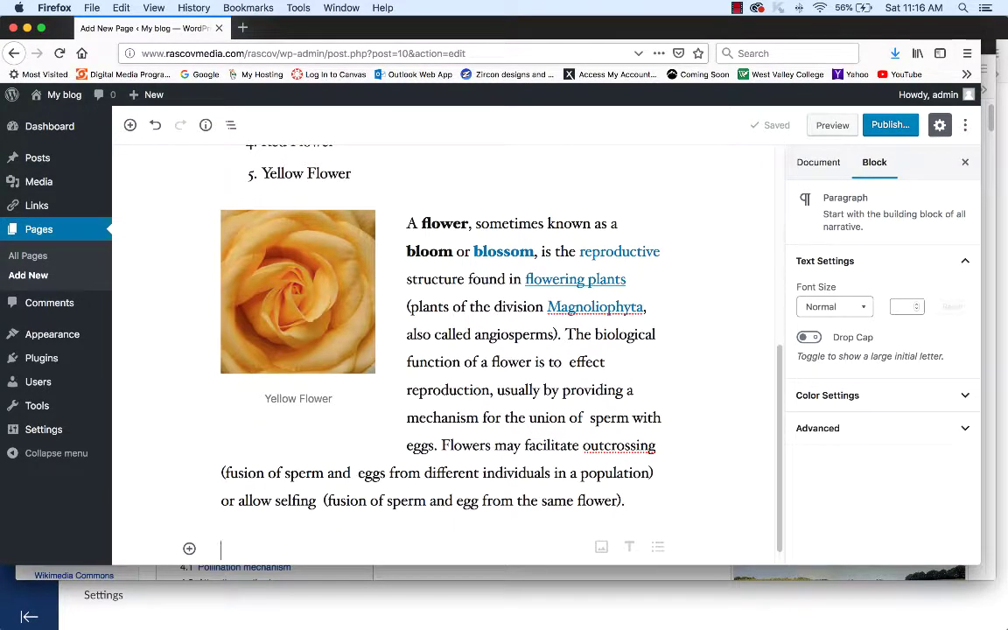
pyautogui.click(91, 8)
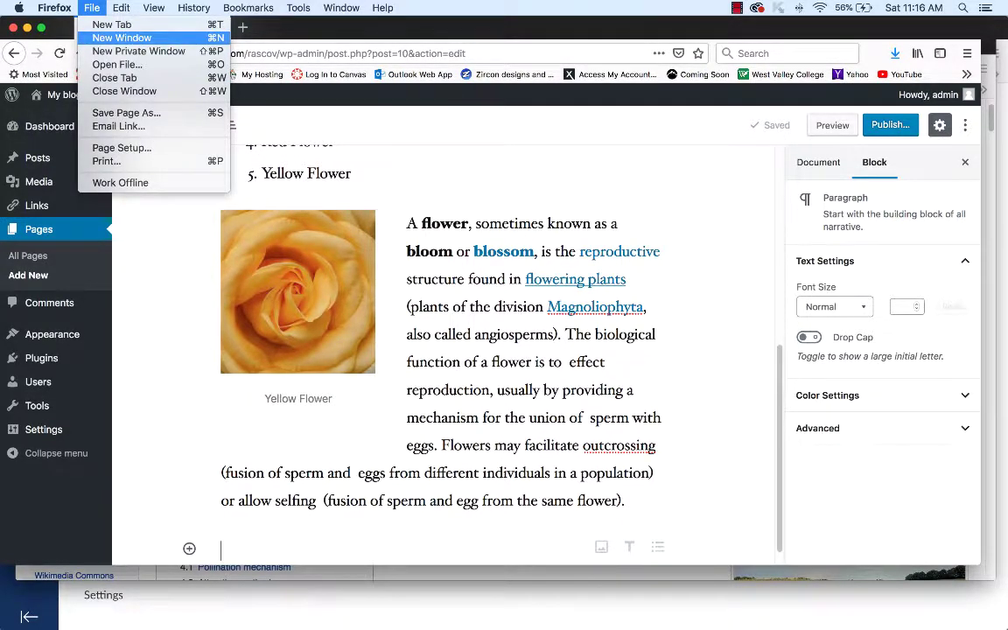
# - Load youtube.com in a new browser window
pyautogui.press('Return')
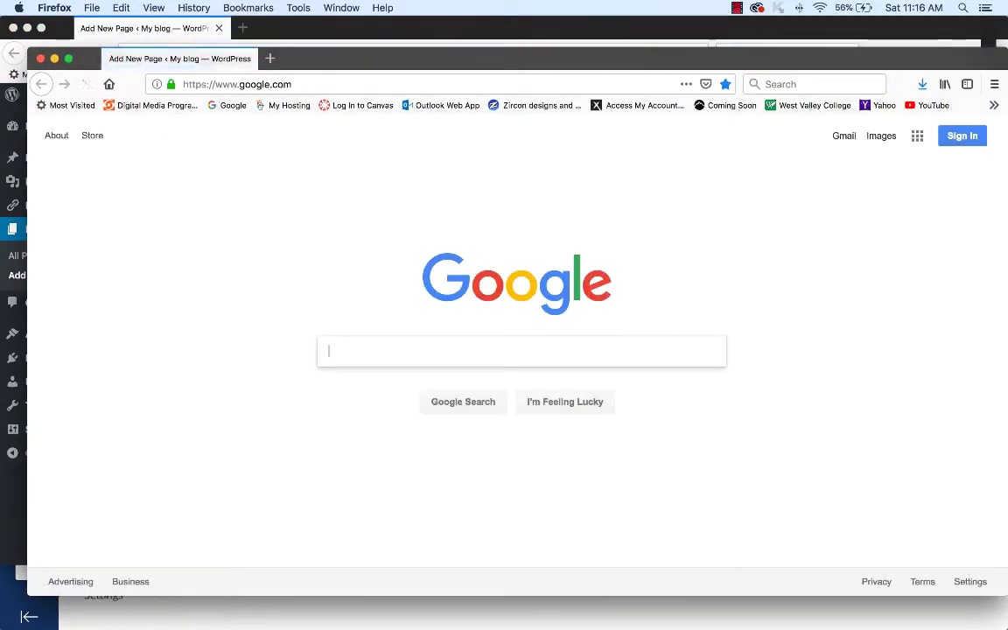
pyautogui.press('super+l')
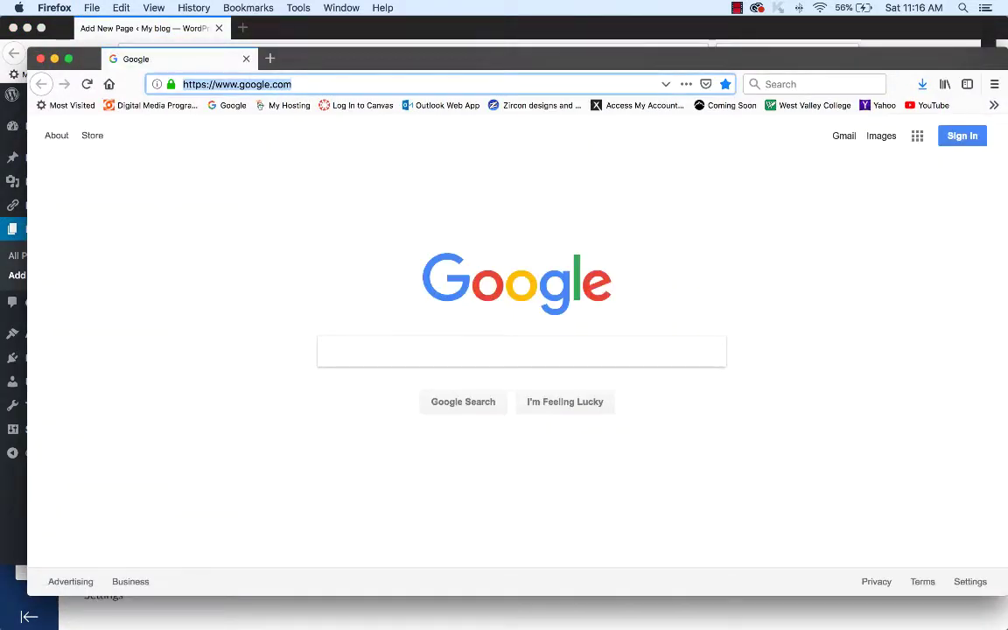
pyautogui.write('youtube.com/')
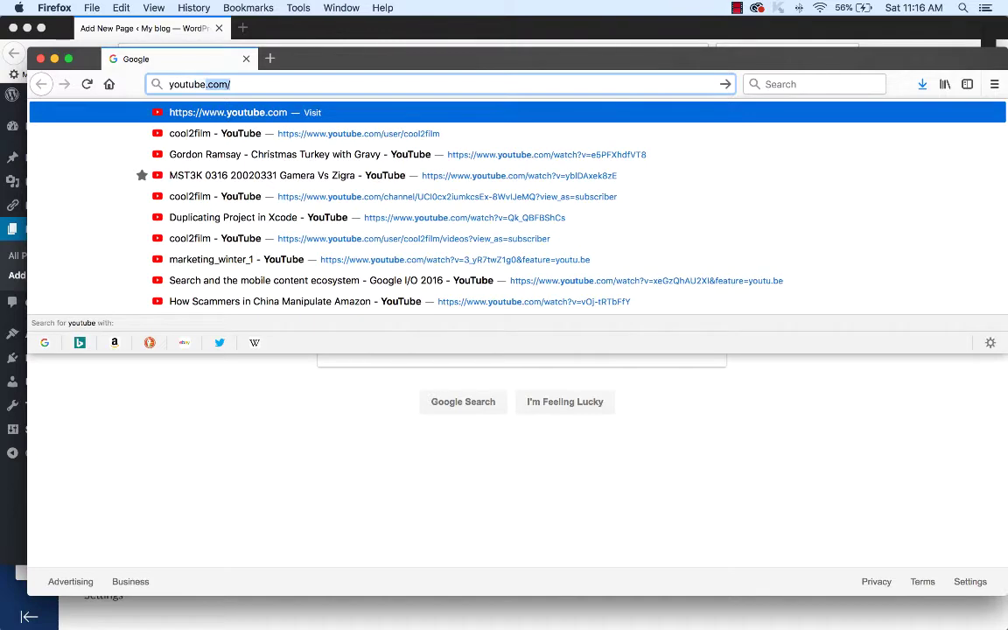
pyautogui.press('Right')
pyautogui.press('Return')
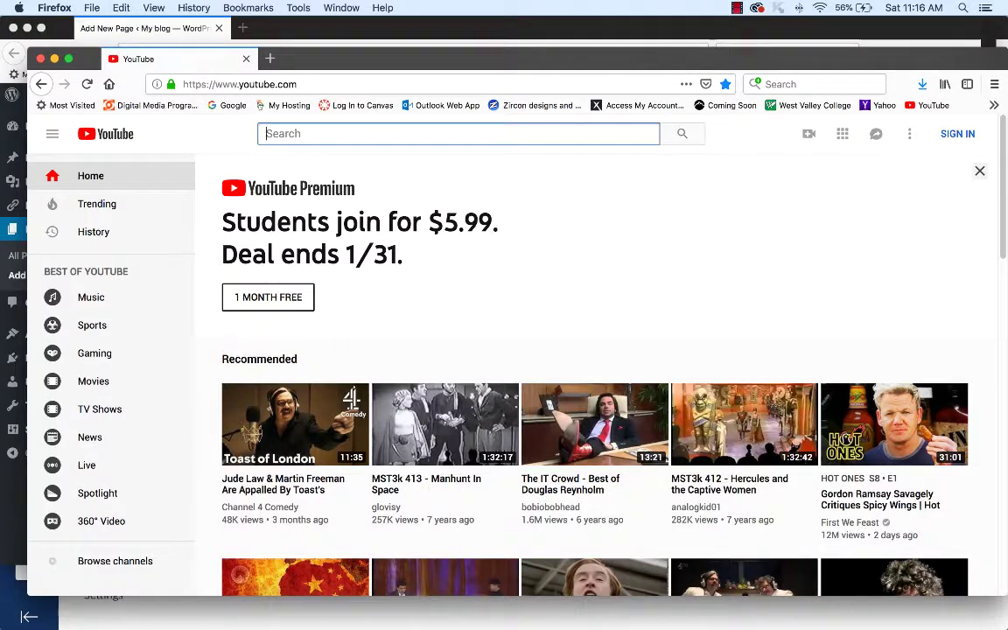
# - Search 'flower timelapes' and play National Geographic's 'Time-Lapse: Watch Flowers Bloom Before Your Eyes'
pyautogui.write('flower timelape')
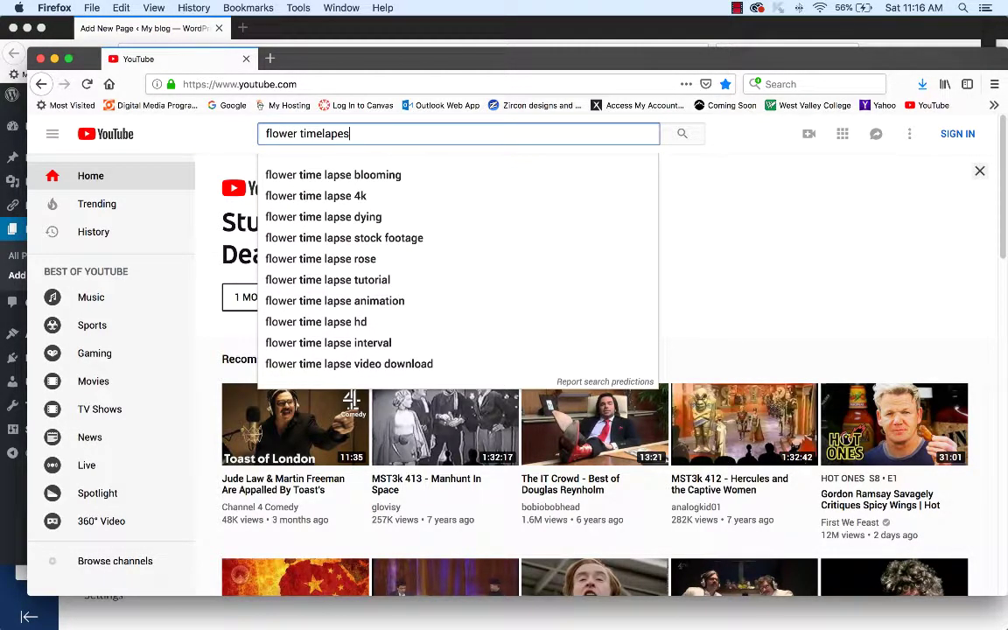
pyautogui.write('s')
pyautogui.press('Return')
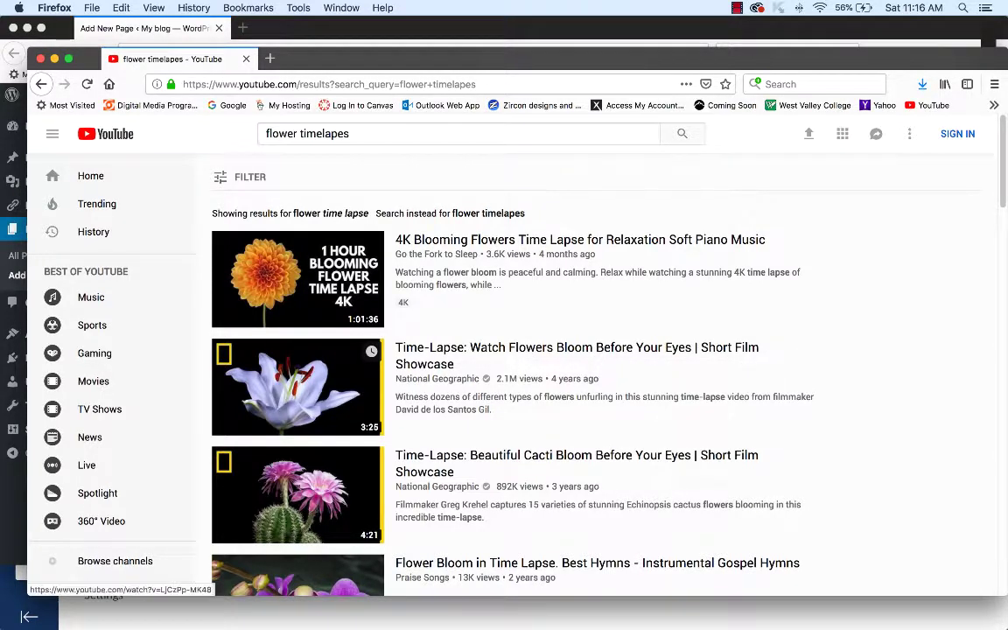
pyautogui.click(297, 386)
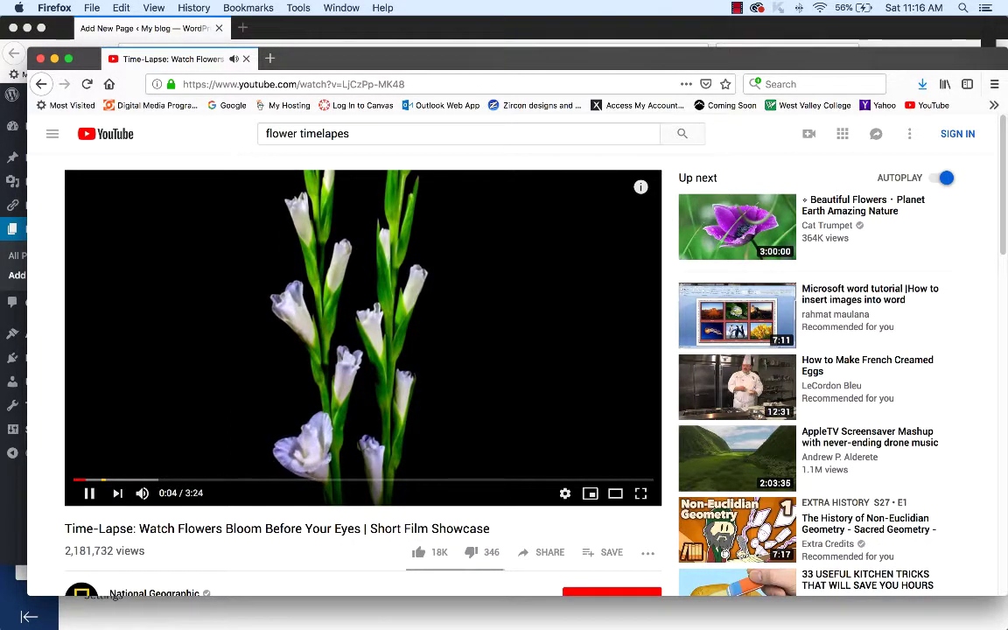
# - Pause the flower time-lapse, copy its short share link, and return to the WordPress window
pyautogui.click(88, 493)
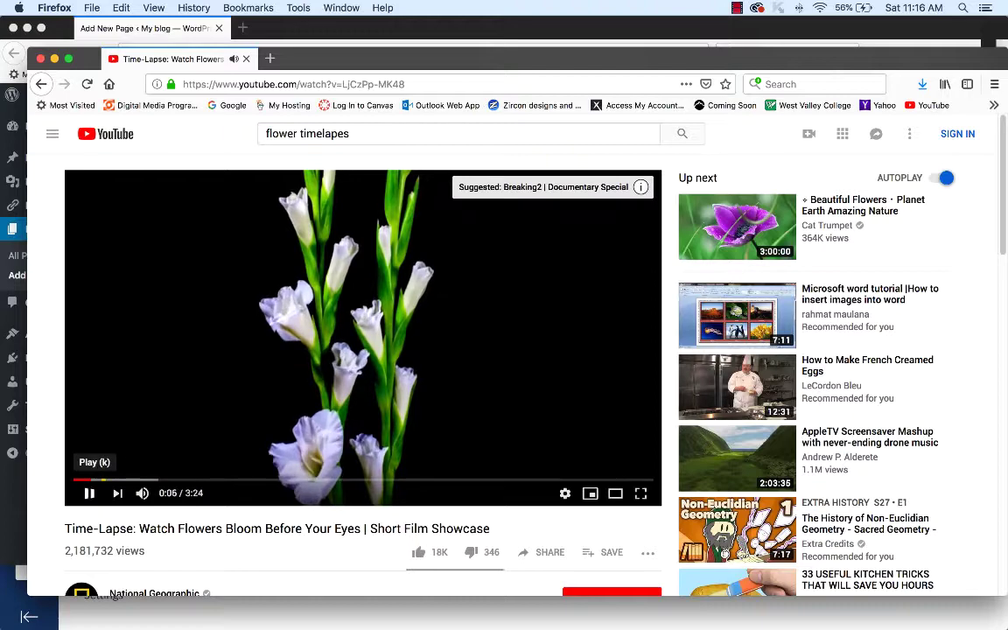
pyautogui.scroll(-5, 529, 424)
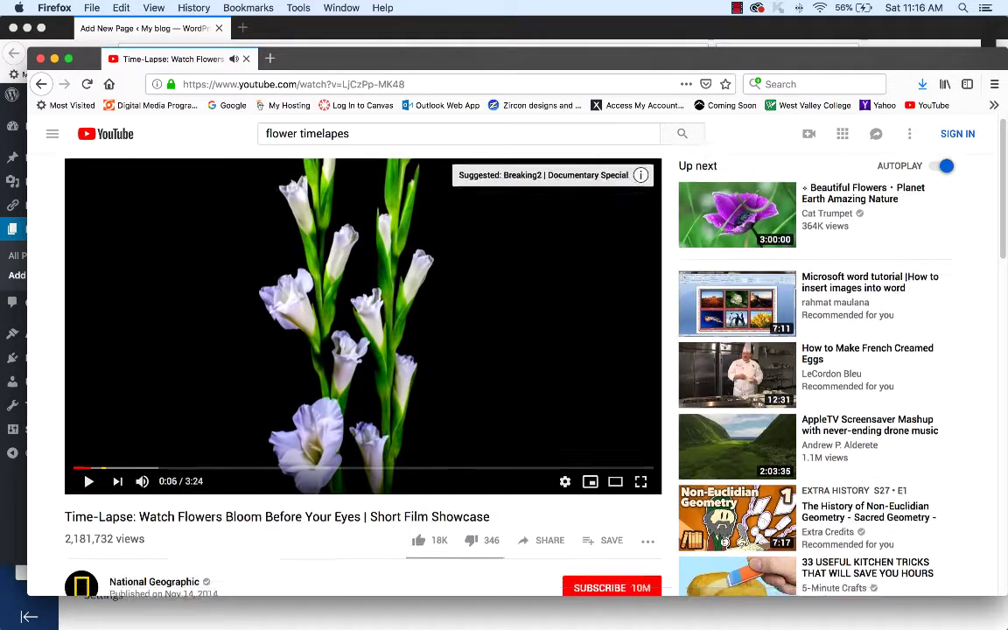
pyautogui.scroll(5, 529, 424)
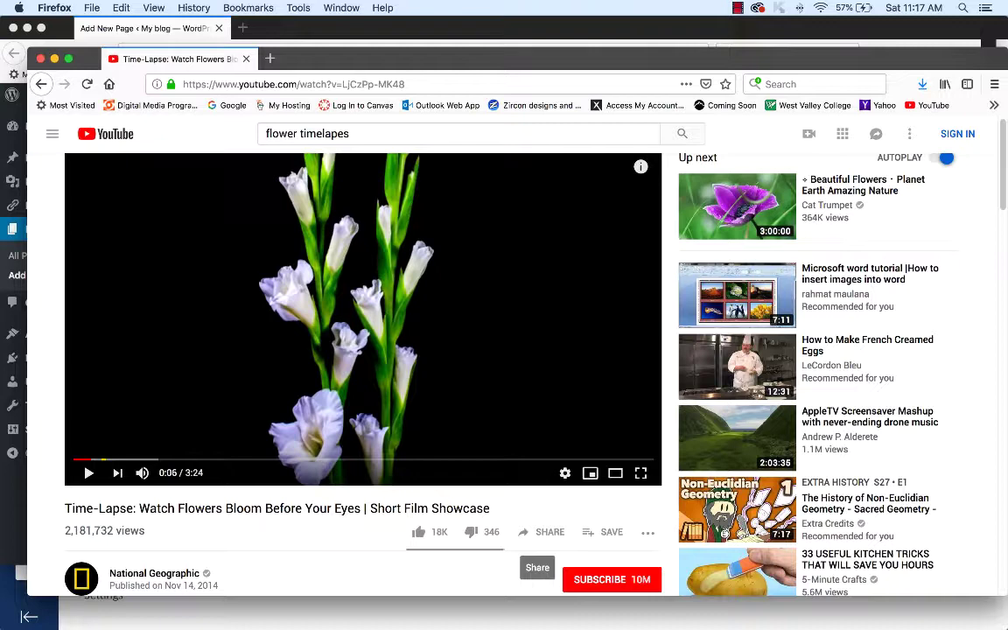
pyautogui.click(543, 532)
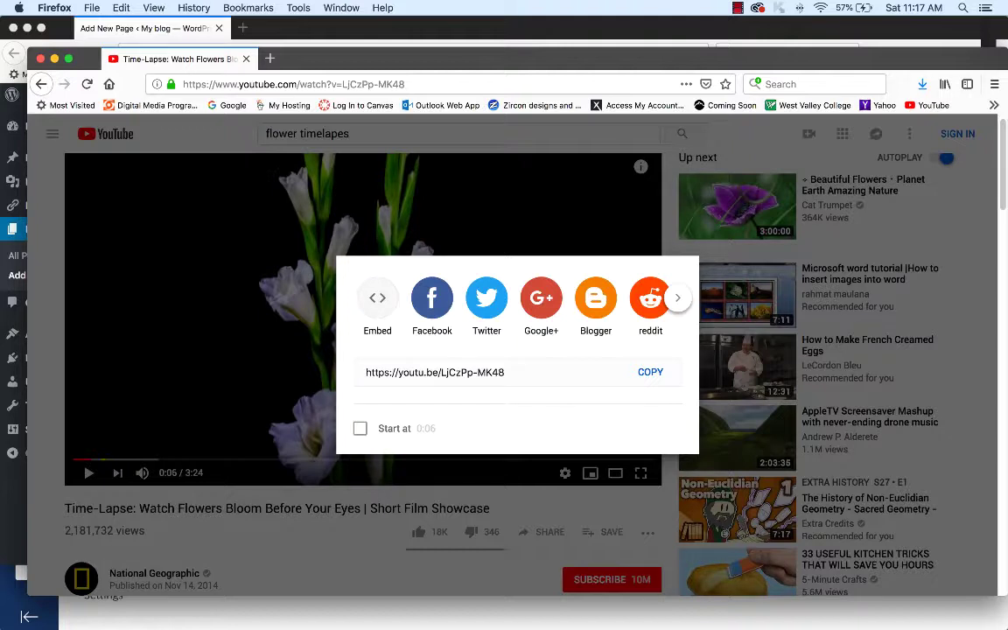
pyautogui.click(650, 372)
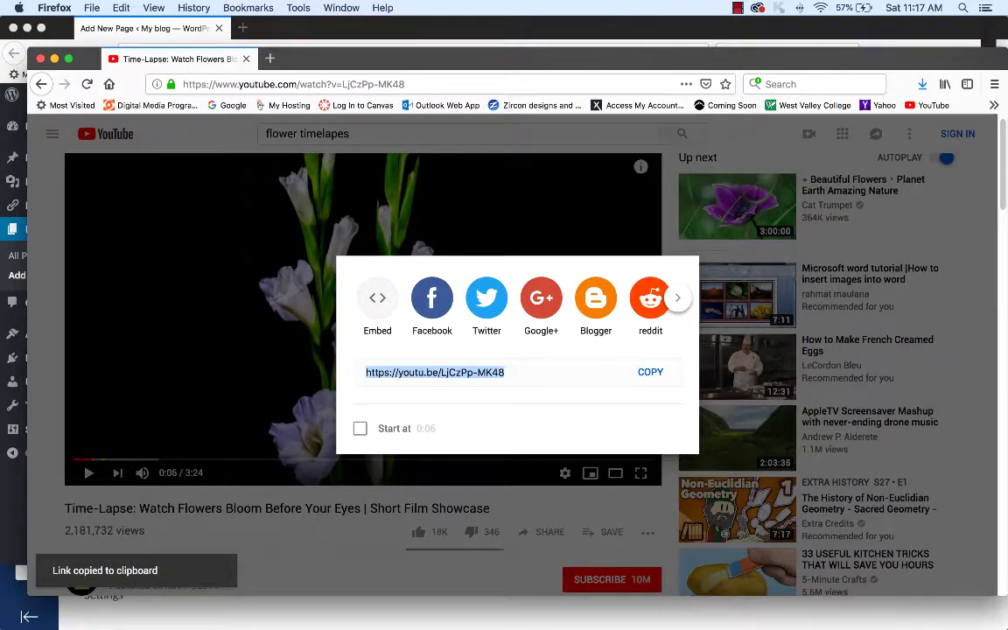
pyautogui.press('super+grave')
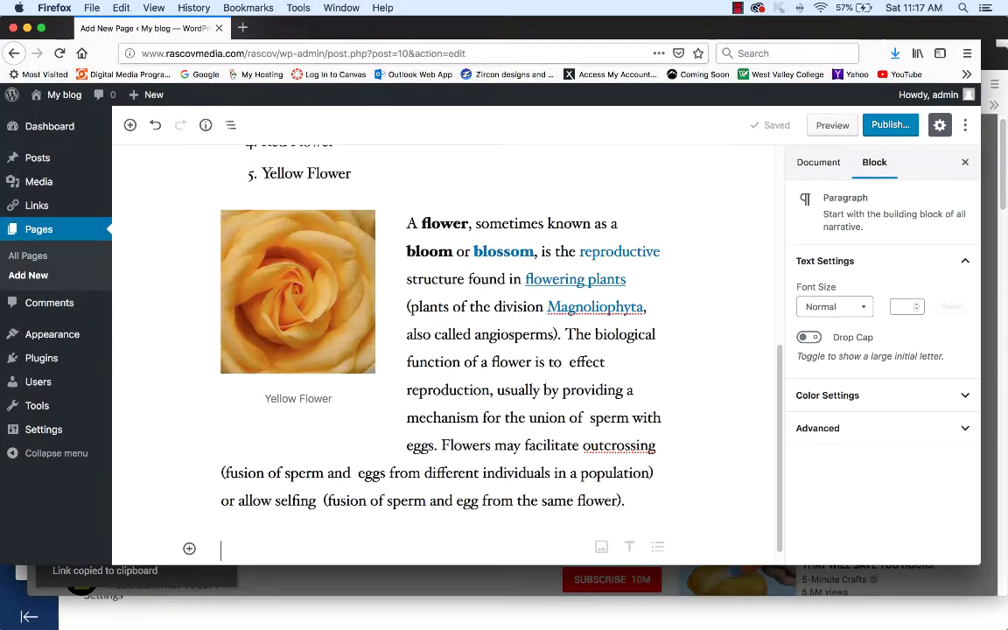
# - Paste the YouTube share link into the empty paragraph to embed the time-lapse video
pyautogui.click(438, 549)
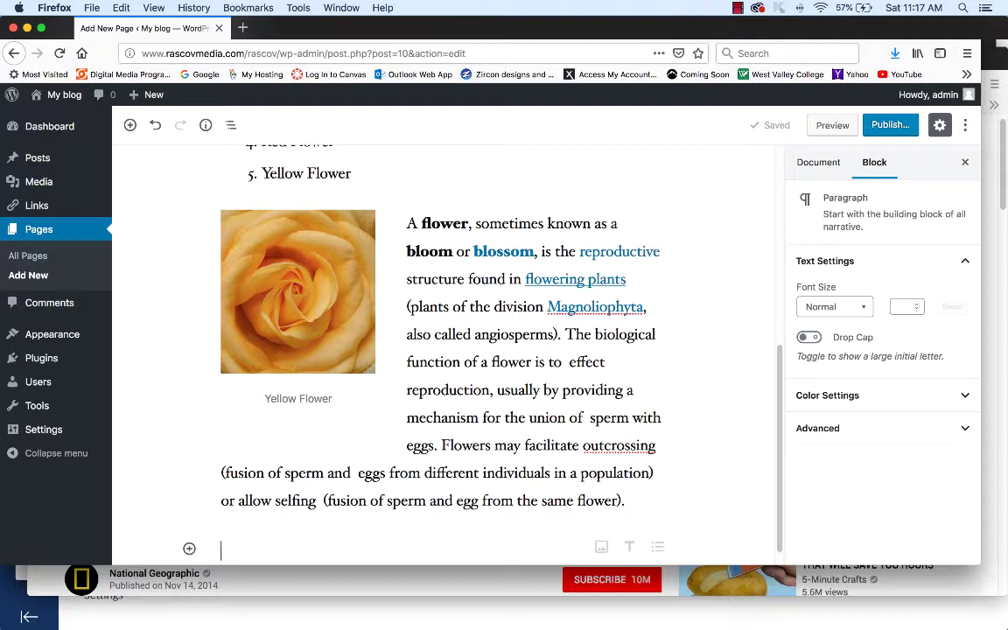
pyautogui.rightClick(230, 473)
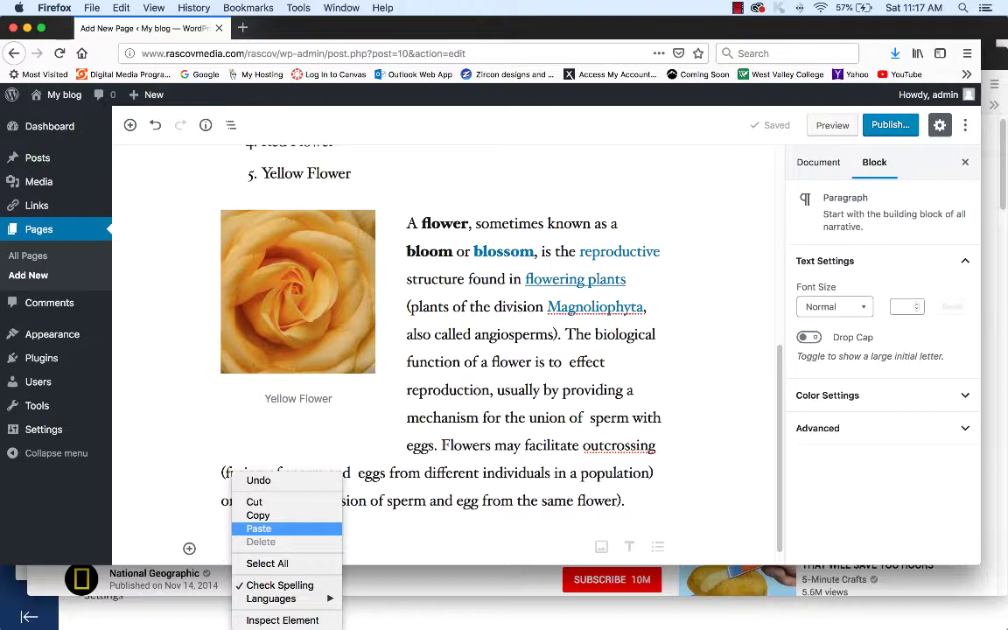
pyautogui.click(259, 528)
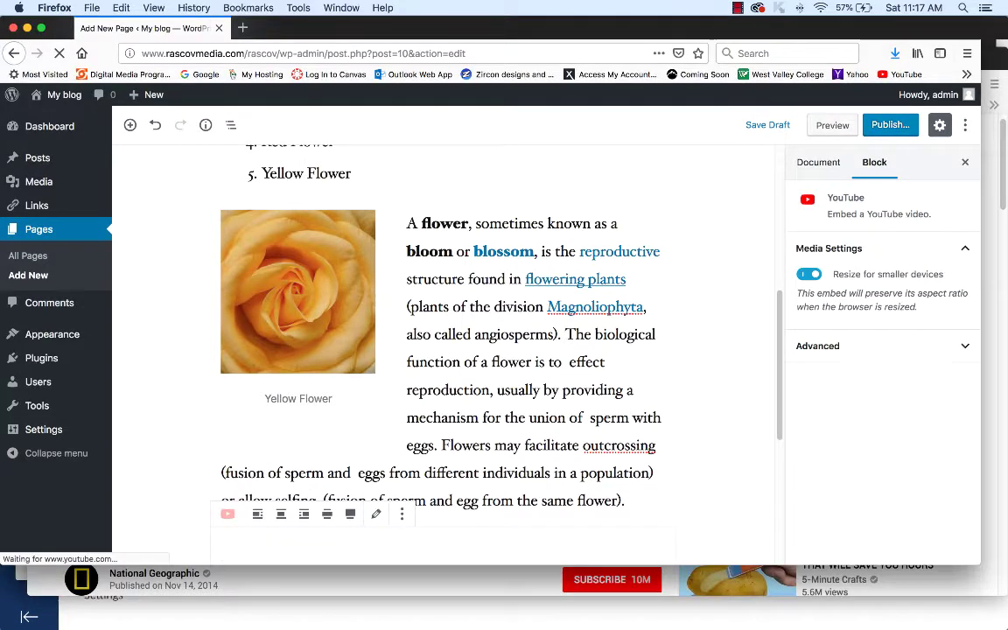
pyautogui.scroll(-2, 443, 350)
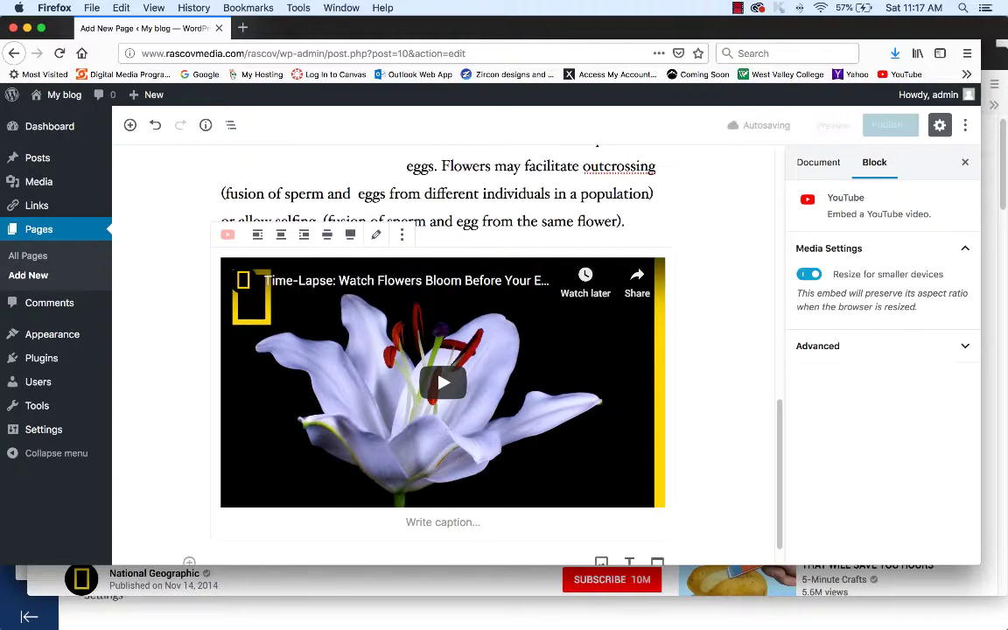
# - Caption the embedded video 'Timelapes of Flower'
pyautogui.click(442, 522)
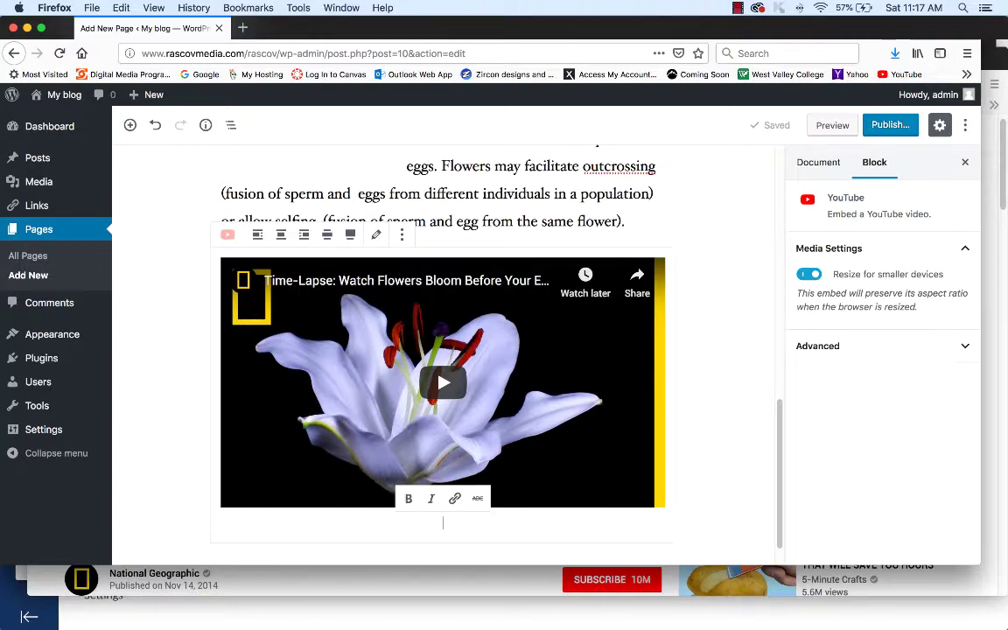
pyautogui.write('Time')
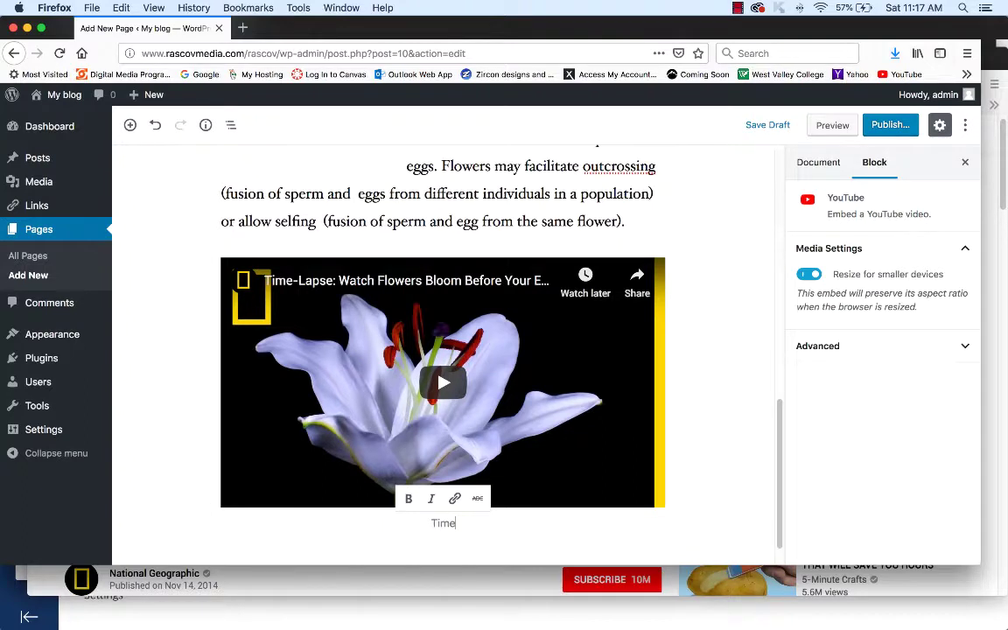
pyautogui.write('lapes of F')
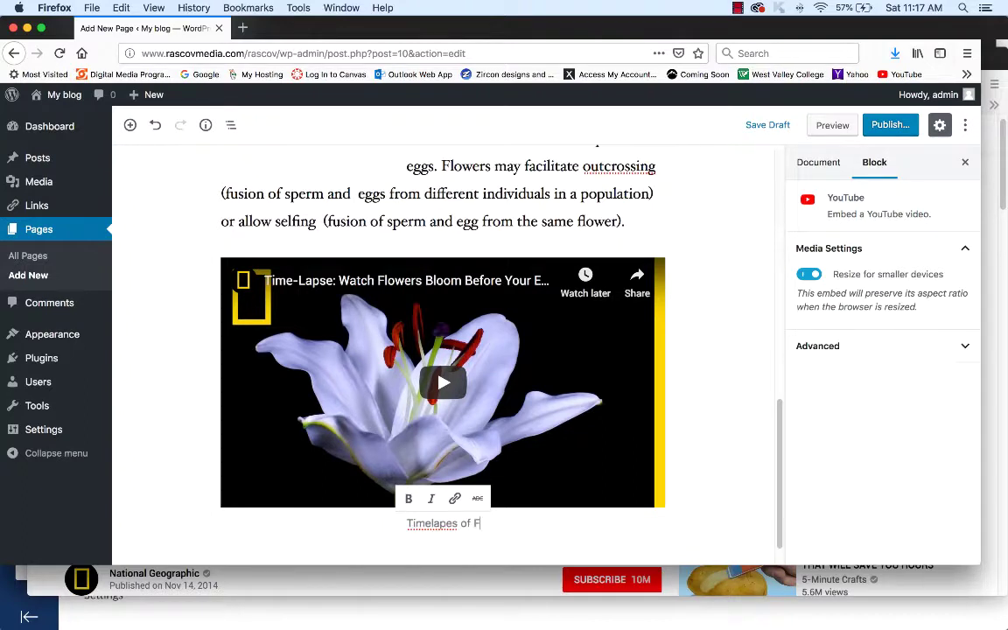
pyautogui.write('lower')
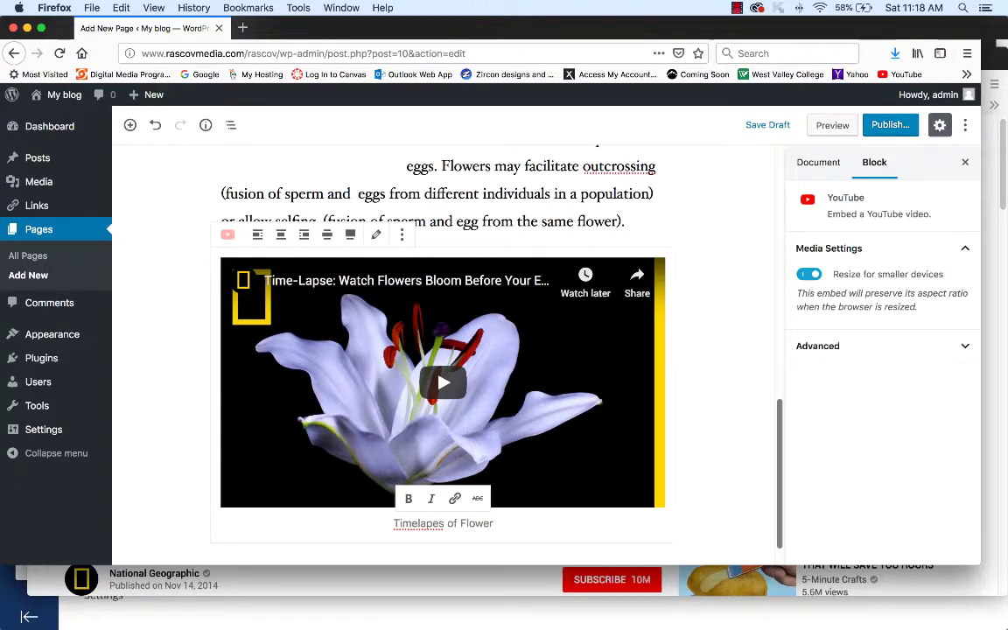
pyautogui.scroll(-2, 443, 350)
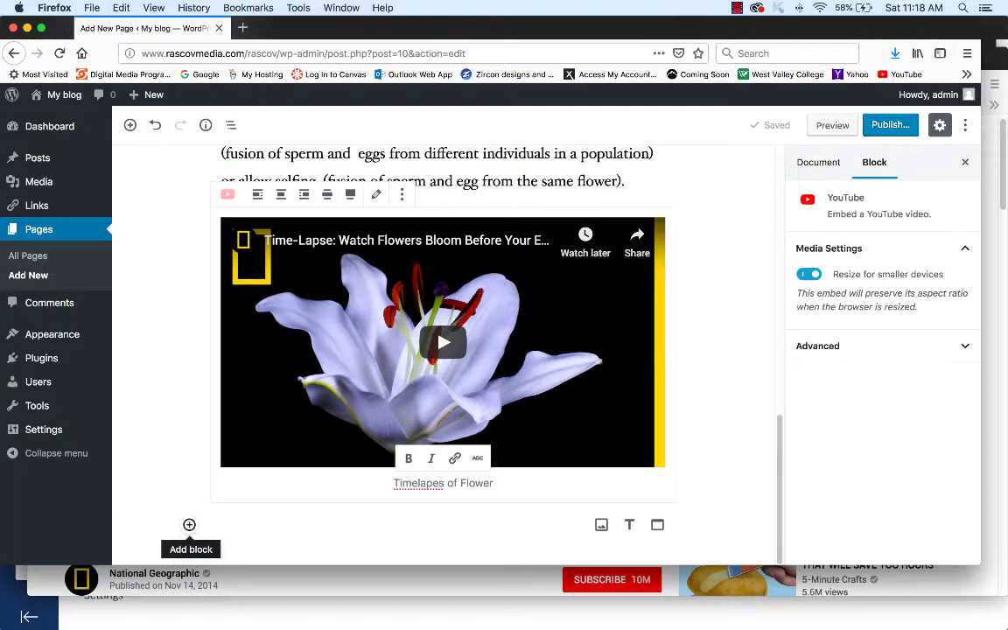
# - Add a paragraph below the video reading 'Email Link', fixing the typo, and select it
pyautogui.click(189, 524)
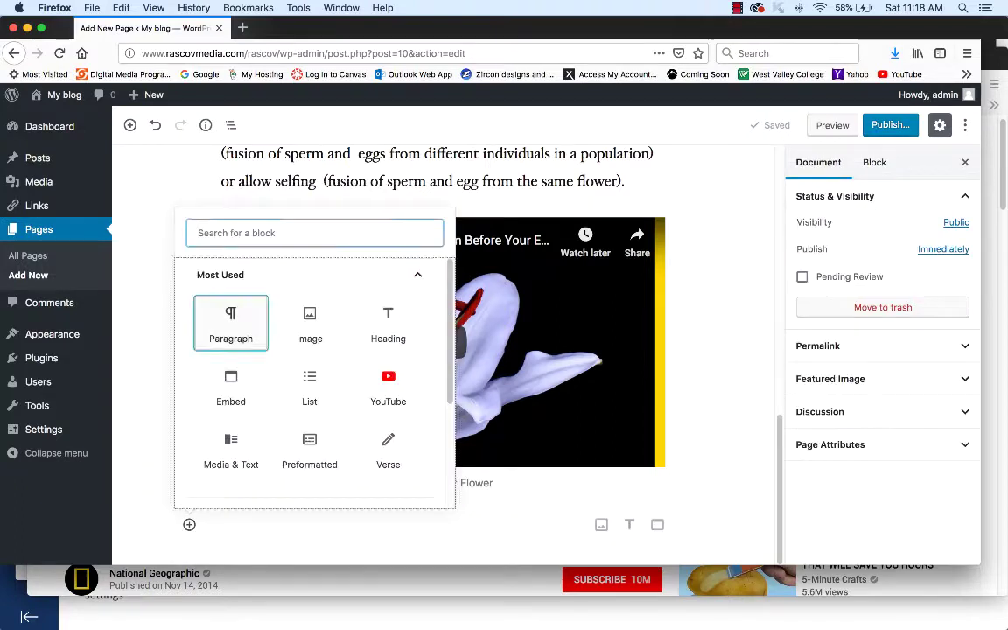
pyautogui.click(231, 324)
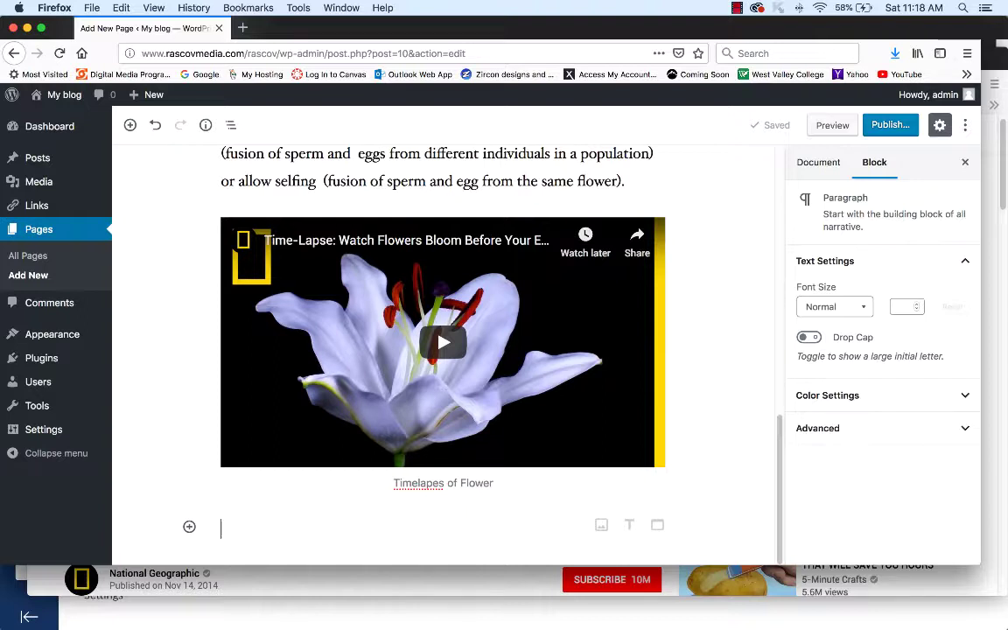
pyautogui.write('Email')
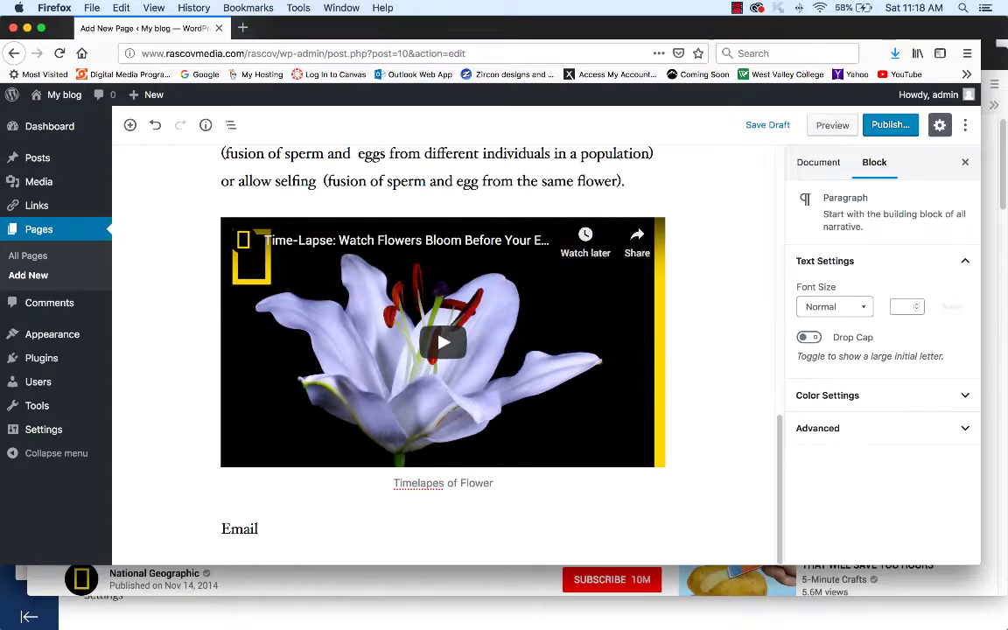
pyautogui.write(' Like')
pyautogui.press('BackSpace')
pyautogui.press('BackSpace')
pyautogui.write('nk')
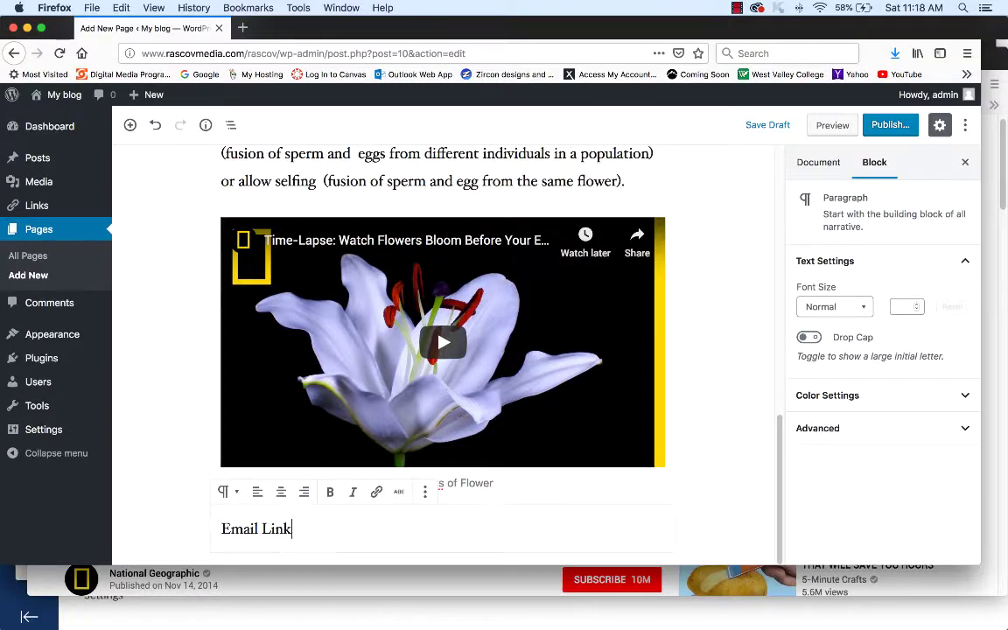
pyautogui.hotkey('shift', 'alt', 'Left')
pyautogui.hotkey('shift', 'alt', 'Left')
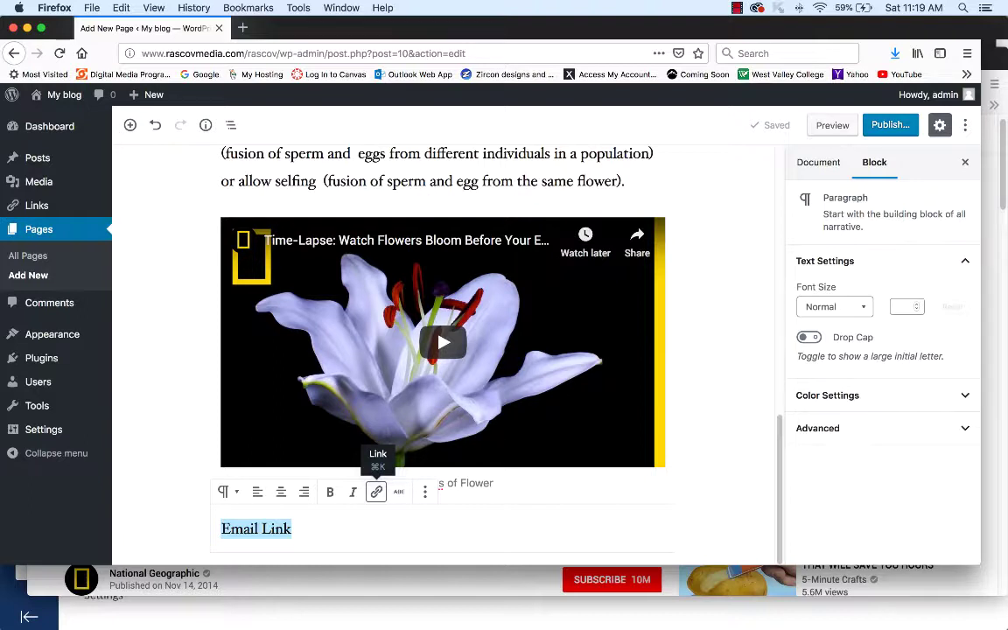
# - Link 'Email Link' to the author's e-mail address with a mailto: URL, then start a new paragraph
pyautogui.click(376, 492)
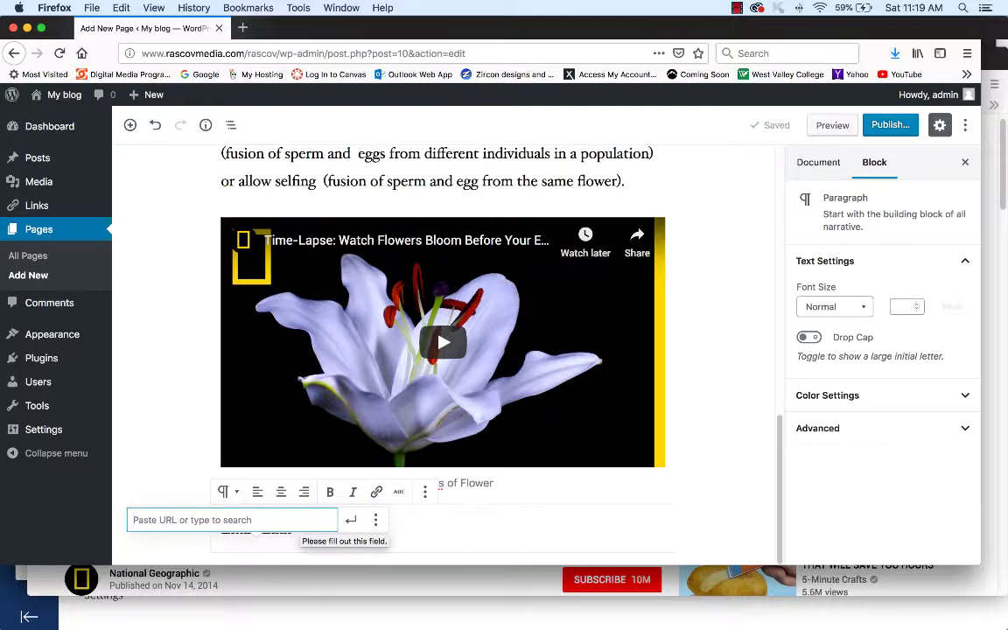
pyautogui.write('ma')
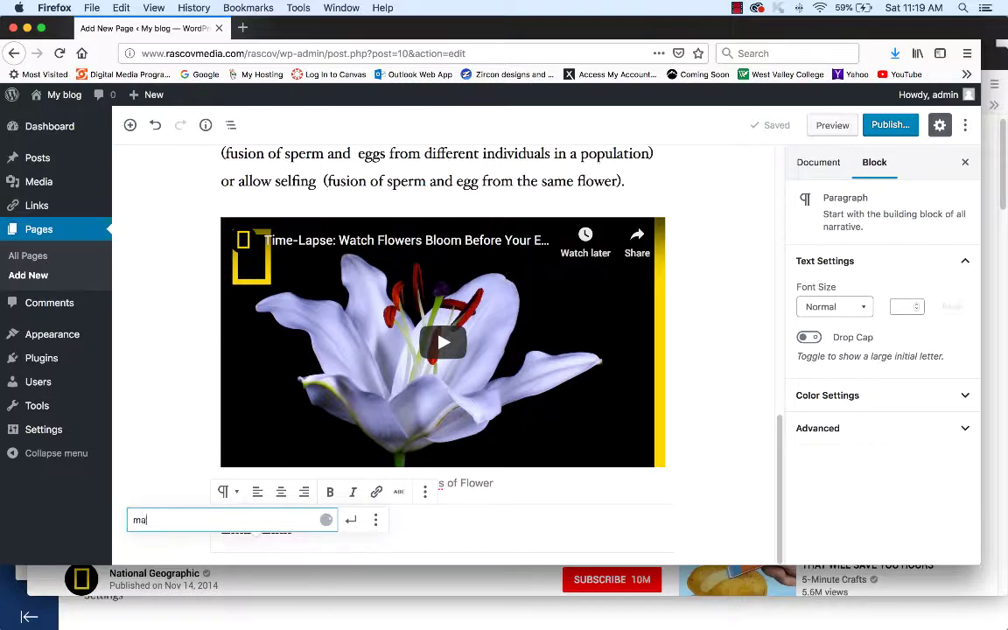
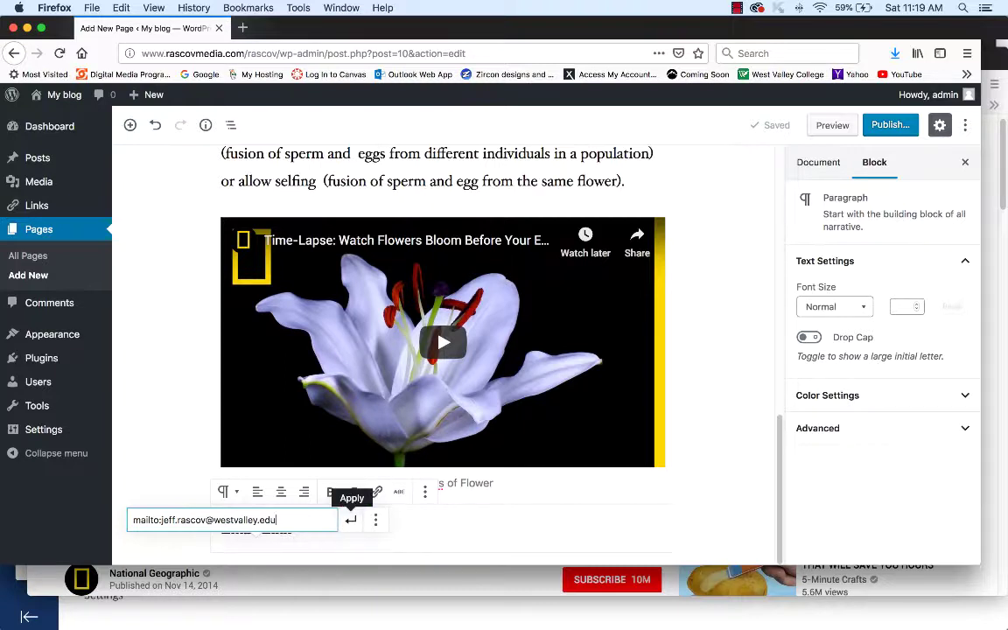
pyautogui.click(351, 519)
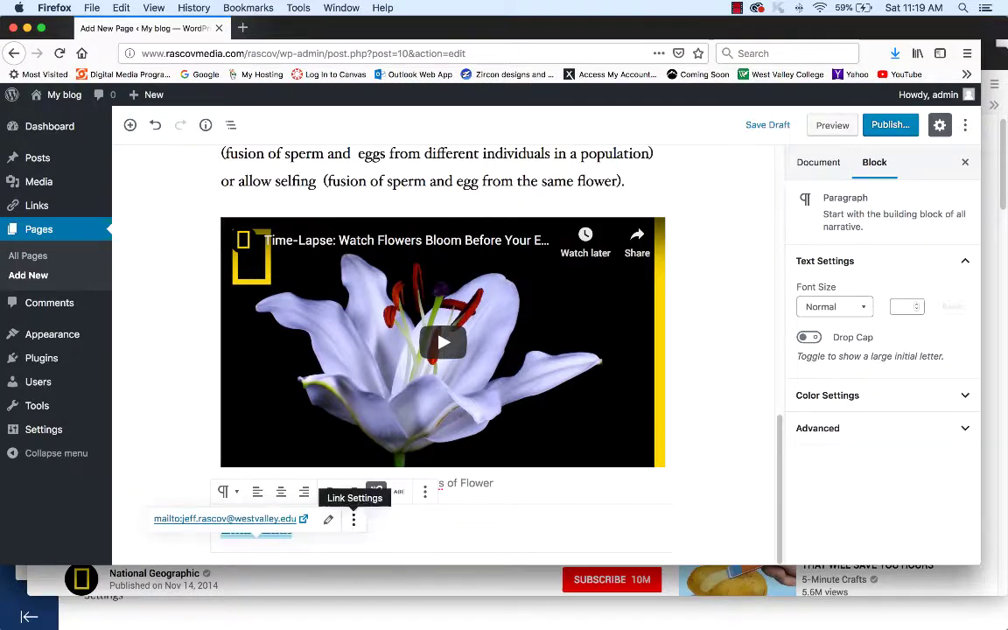
pyautogui.press('Right')
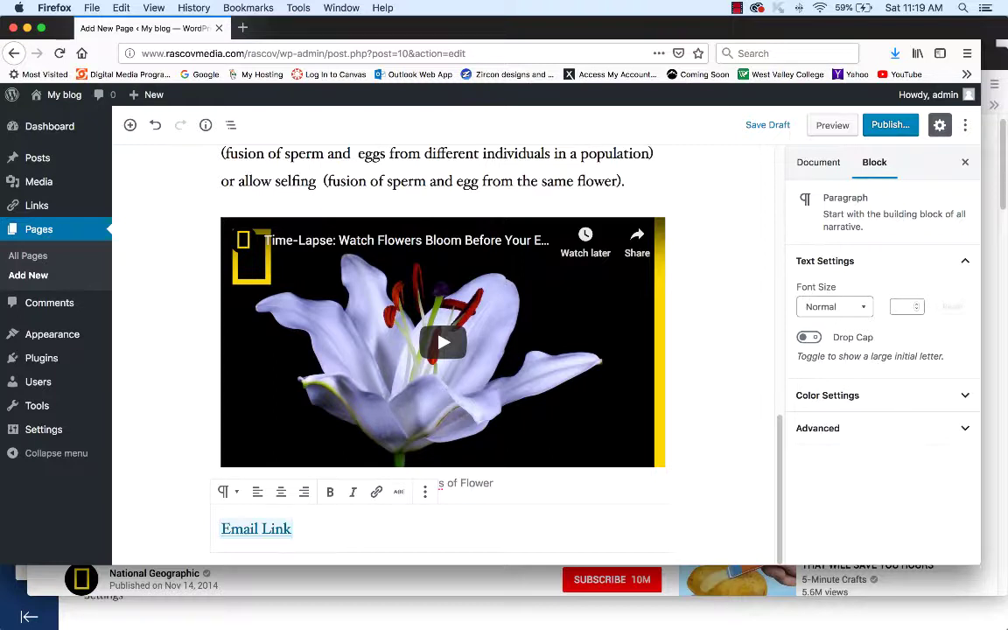
pyautogui.press('Return')
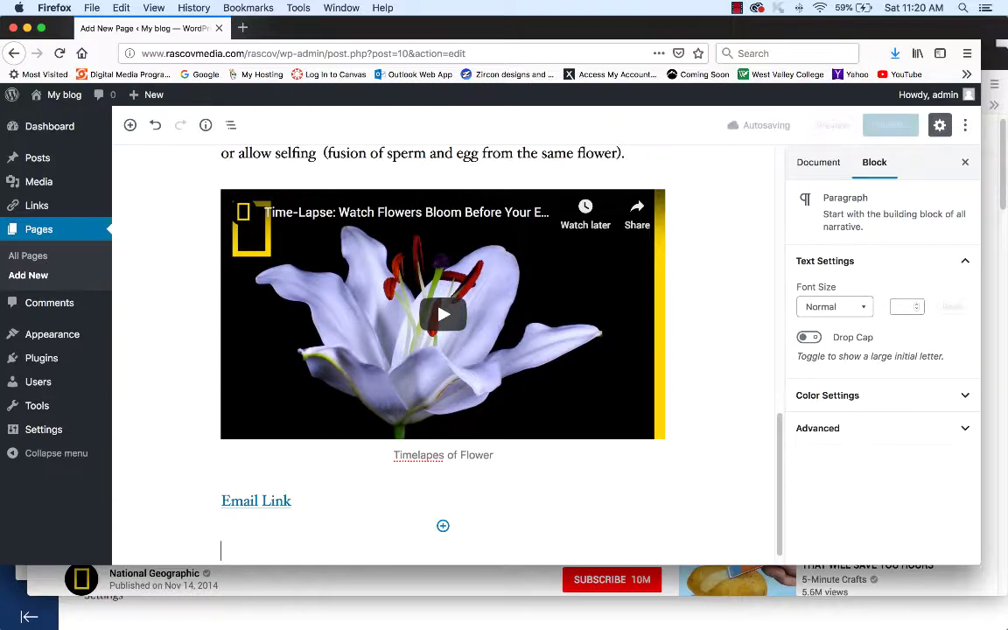
# - Add a 'Call Me' line with the phone number, link it with a tel: URL, and start a new paragraph
pyautogui.write('Call Me')
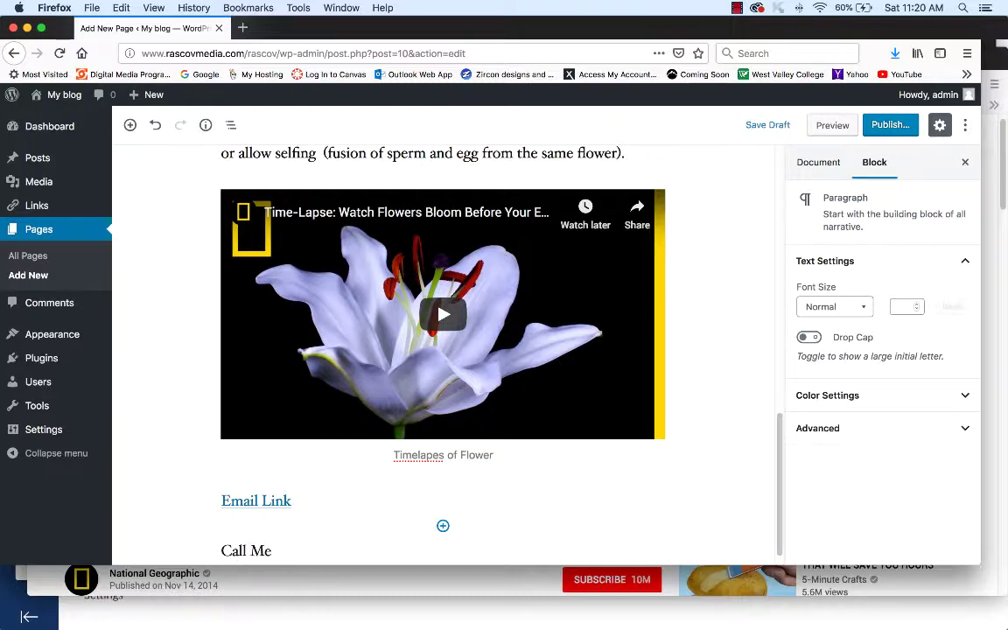
pyautogui.hotkey('shift', 'Left')
pyautogui.hotkey('shift', 'Left')
pyautogui.hotkey('shift', 'Left')
pyautogui.hotkey('shift', 'Left')
pyautogui.hotkey('shift', 'Left')
pyautogui.hotkey('shift', 'Left')
pyautogui.hotkey('shift', 'Left')
pyautogui.hotkey('shift', 'Left')
pyautogui.hotkey('shift', 'Left')
pyautogui.hotkey('shift', 'Left')
pyautogui.hotkey('shift', 'Left')
pyautogui.hotkey('shift', 'Left')
pyautogui.hotkey('shift', 'Left')
pyautogui.hotkey('shift', 'Left')
pyautogui.hotkey('shift', 'Left')
pyautogui.hotkey('shift', 'Left')
pyautogui.hotkey('shift', 'Left')
pyautogui.hotkey('shift', 'Left')
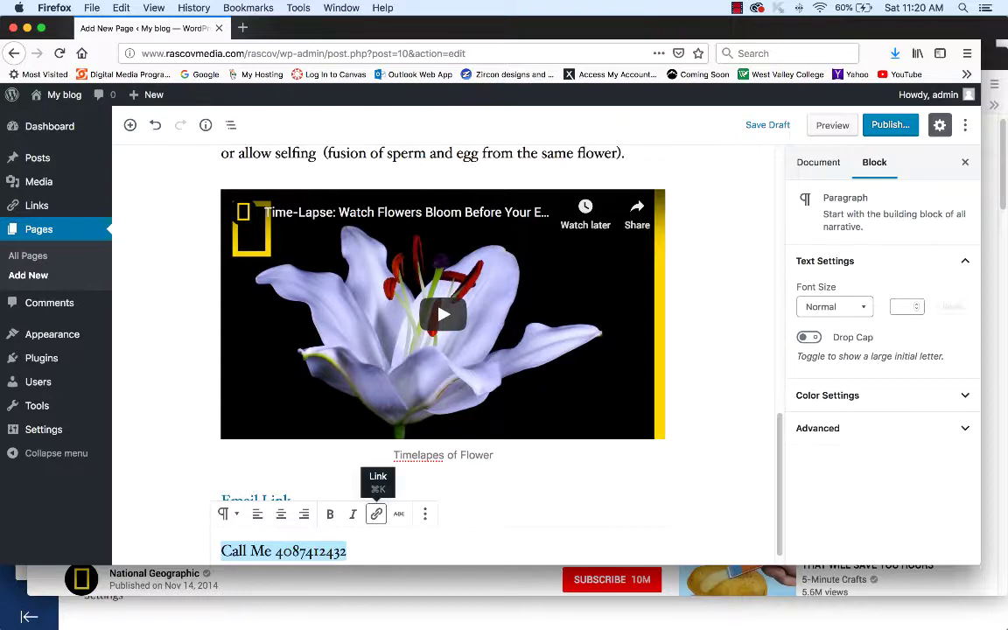
pyautogui.click(376, 514)
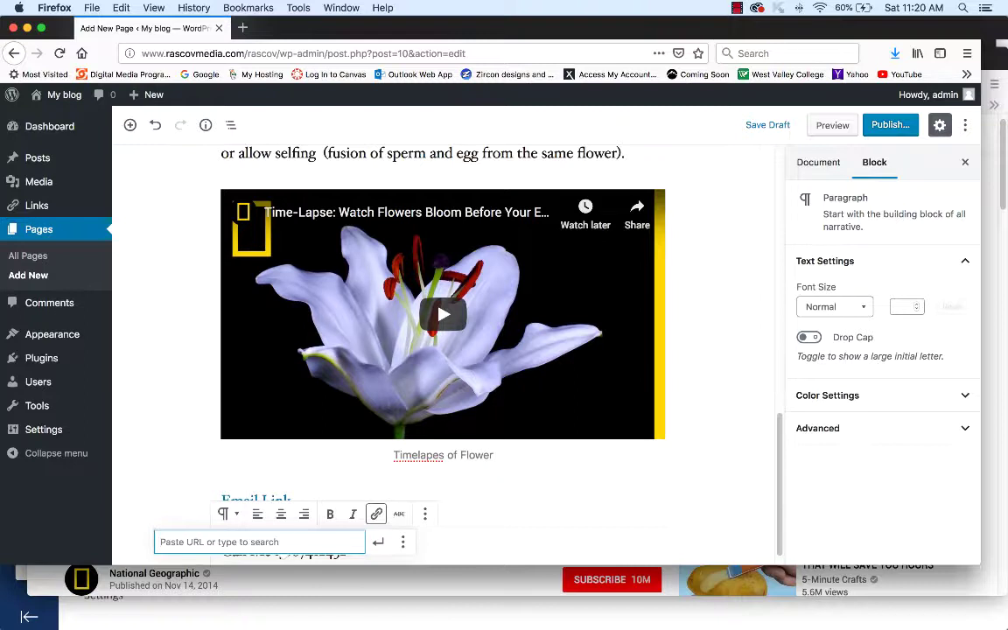
pyautogui.write('tel')
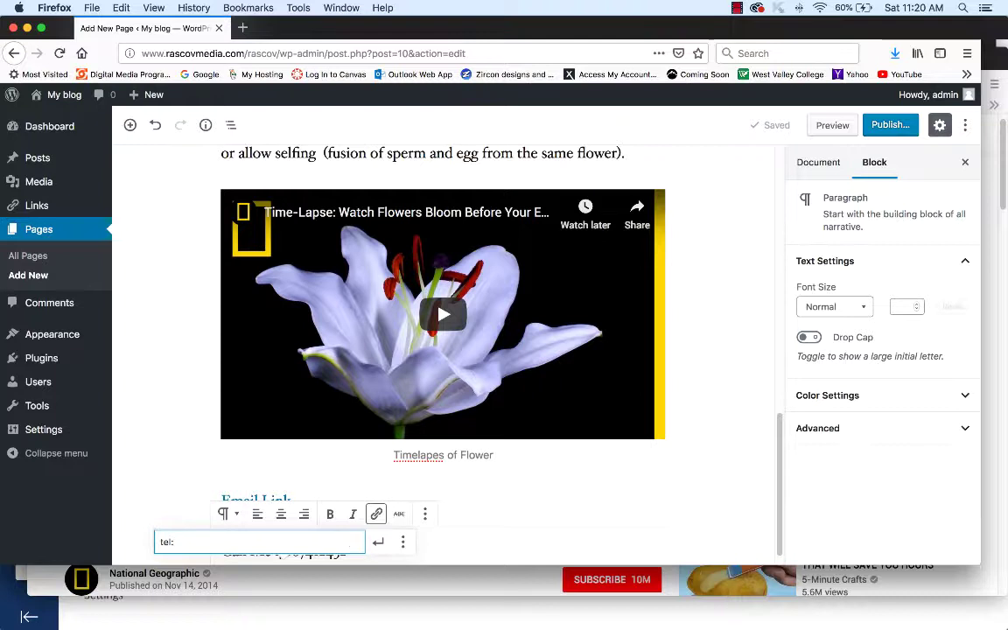
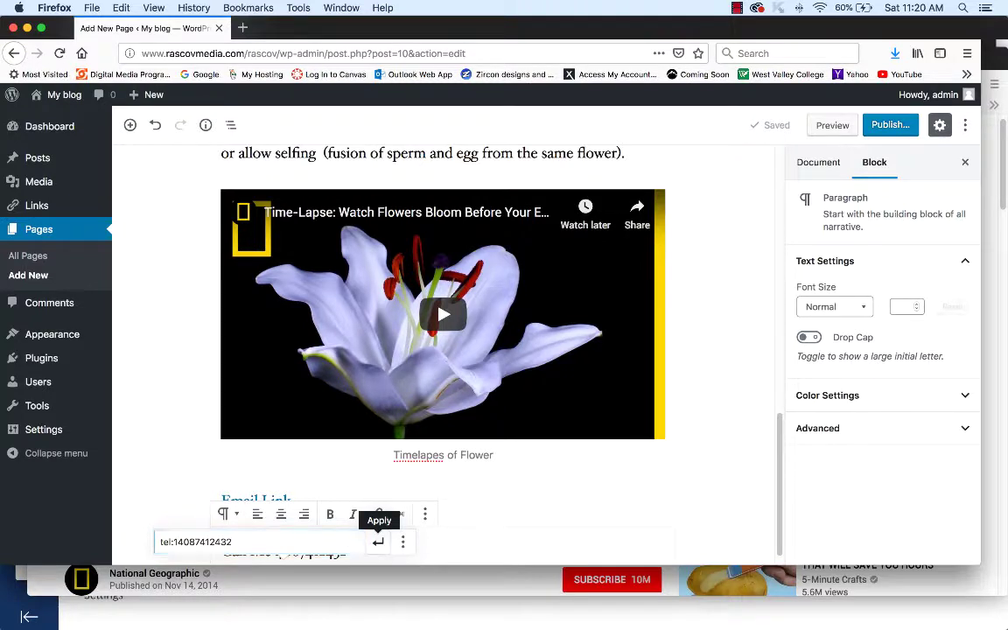
pyautogui.click(378, 541)
pyautogui.click(289, 550)
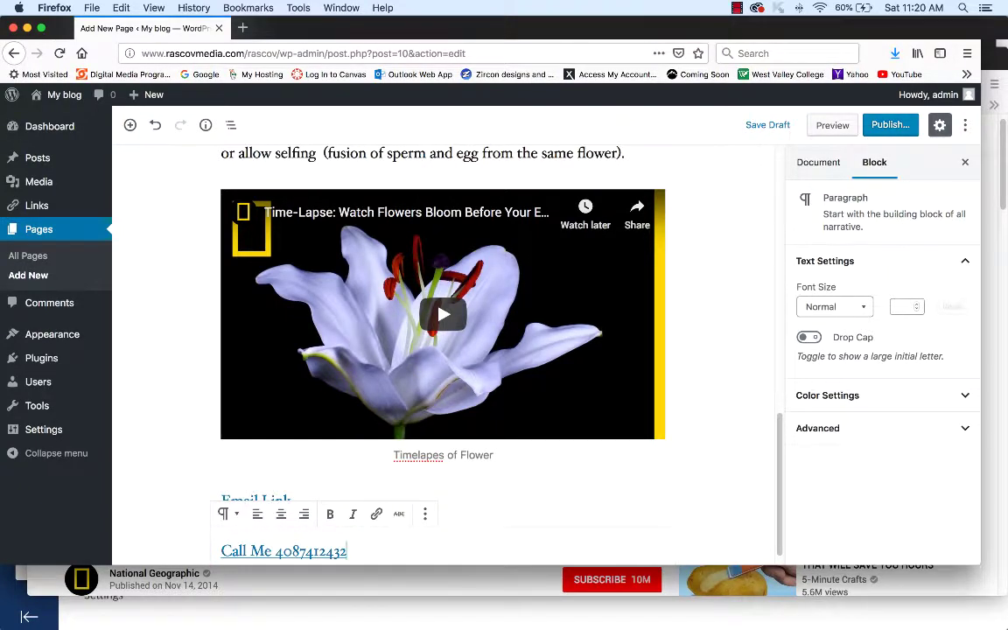
pyautogui.press('Return')
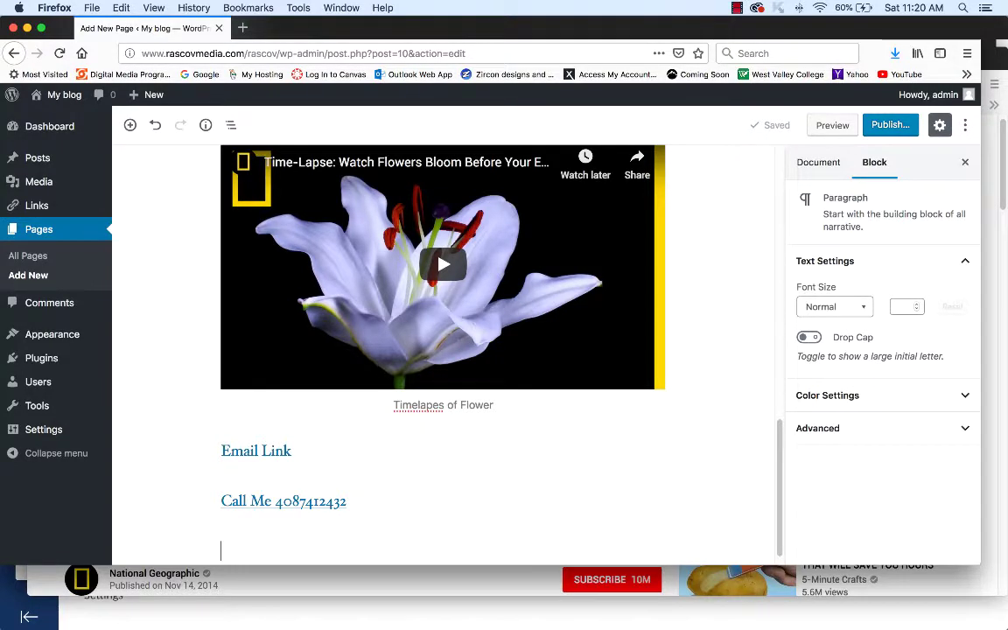
pyautogui.write('Go to W')
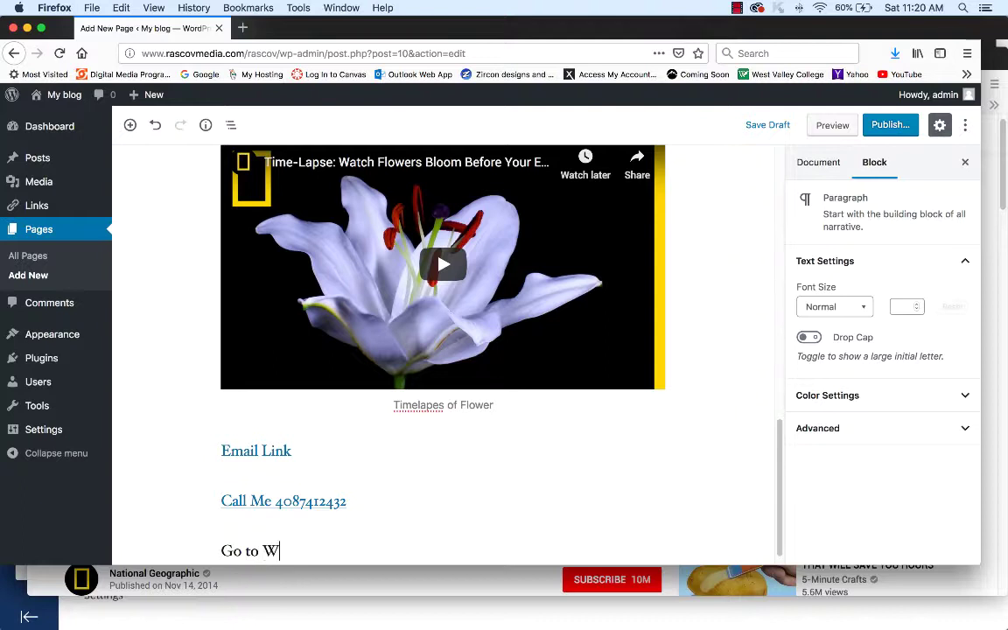
pyautogui.write('est Valley ')
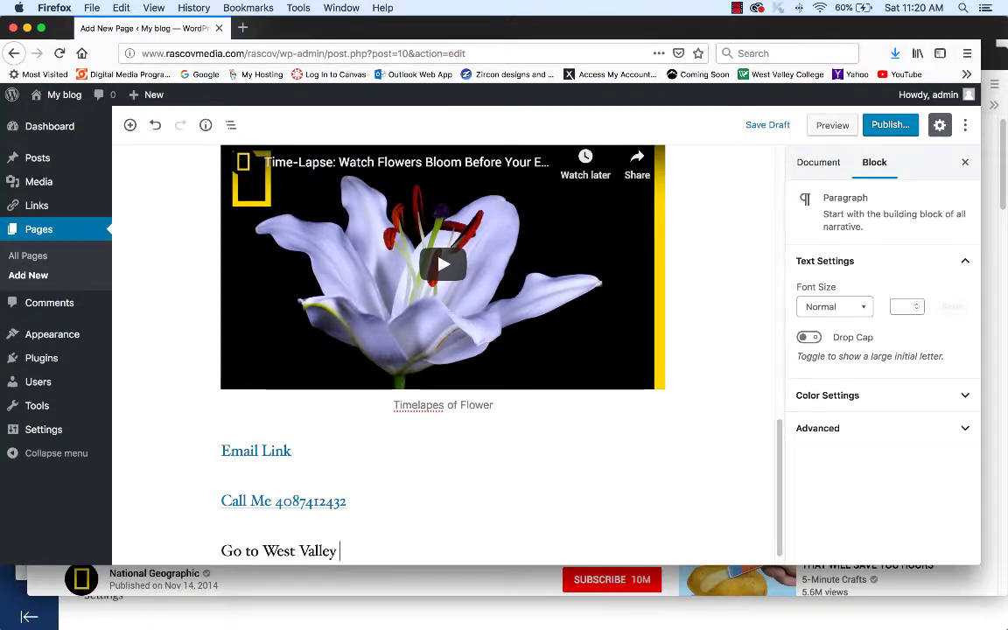
pyautogui.write('Web Site')
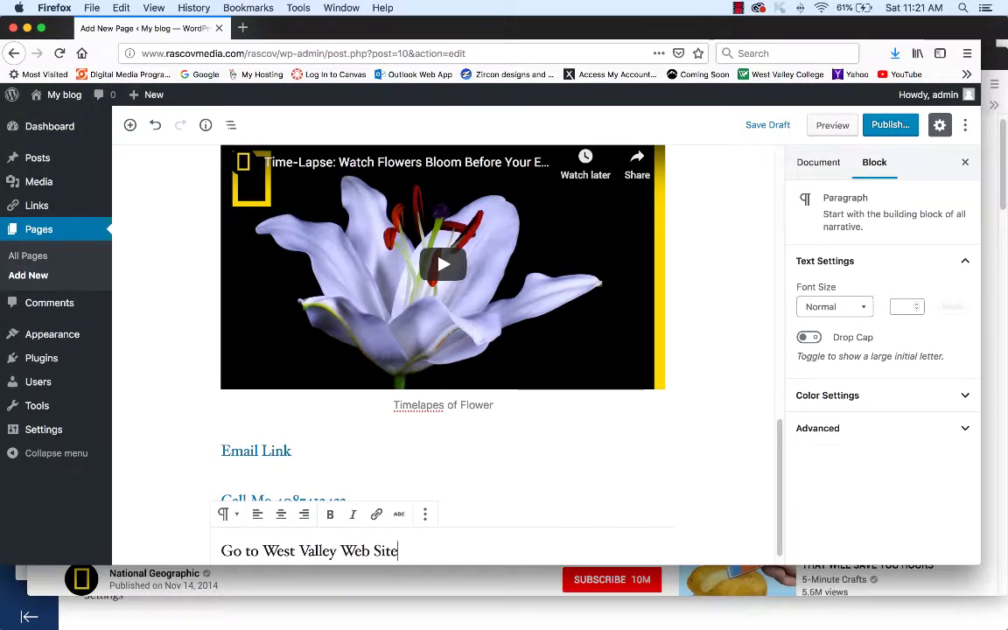
pyautogui.moveTo(398, 550); pyautogui.dragTo(221, 550)
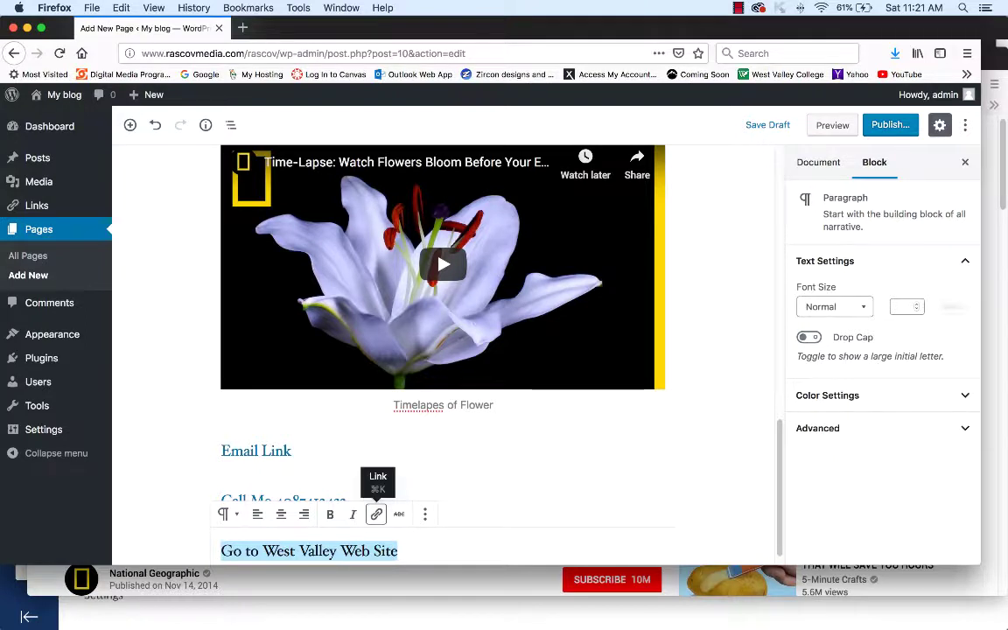
pyautogui.click(376, 514)
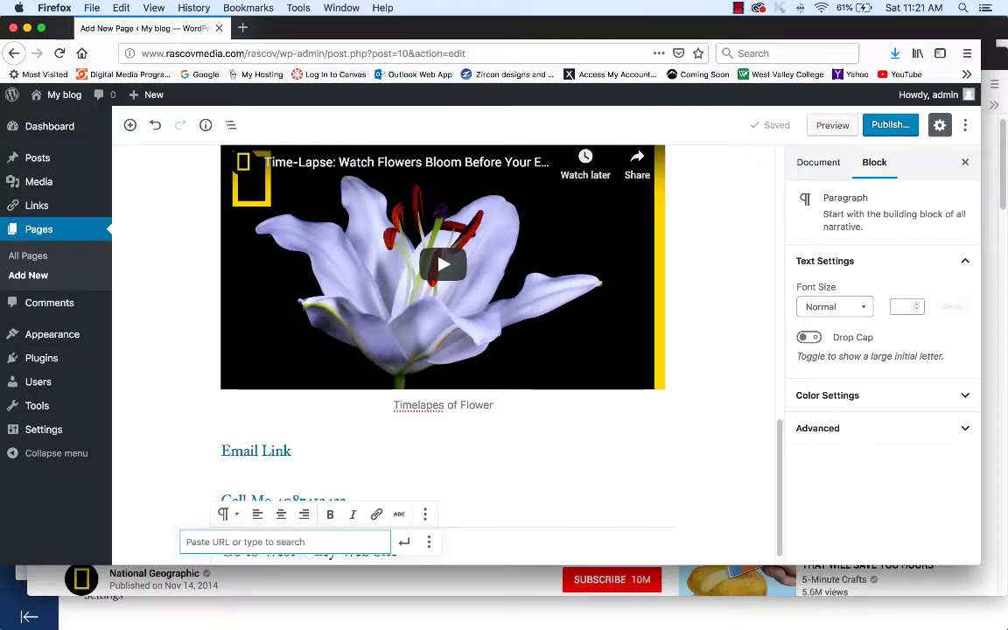
pyautogui.write('ht')
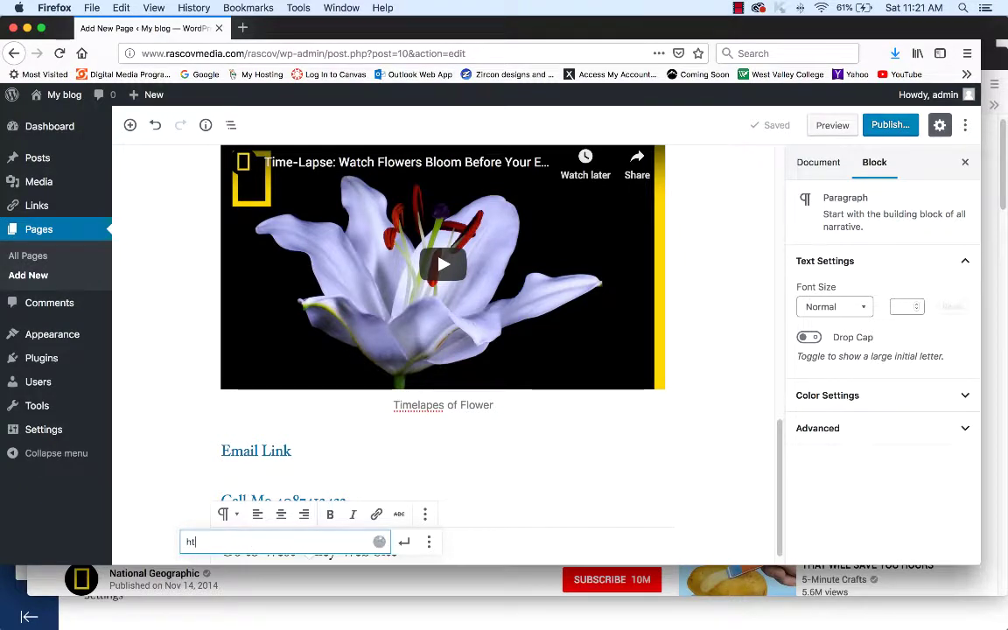
pyautogui.write('tp:')
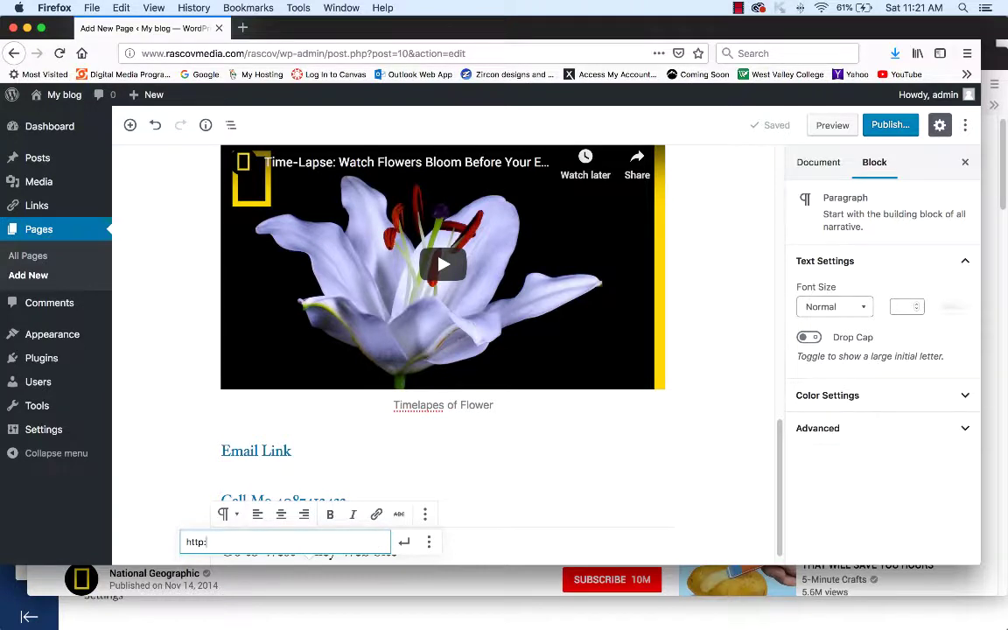
pyautogui.write('//www.w')
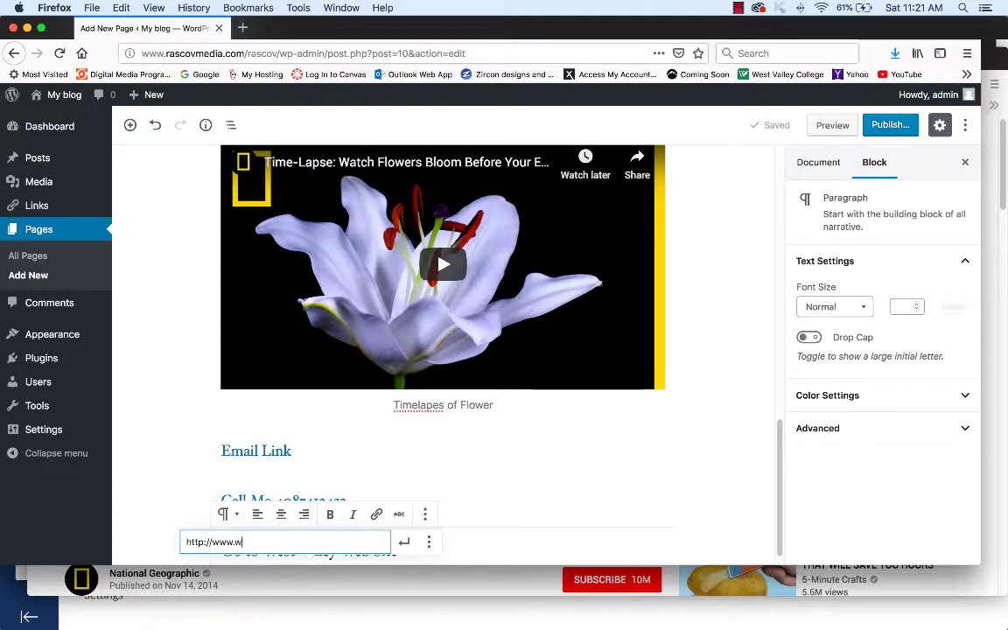
pyautogui.write('estvalley')
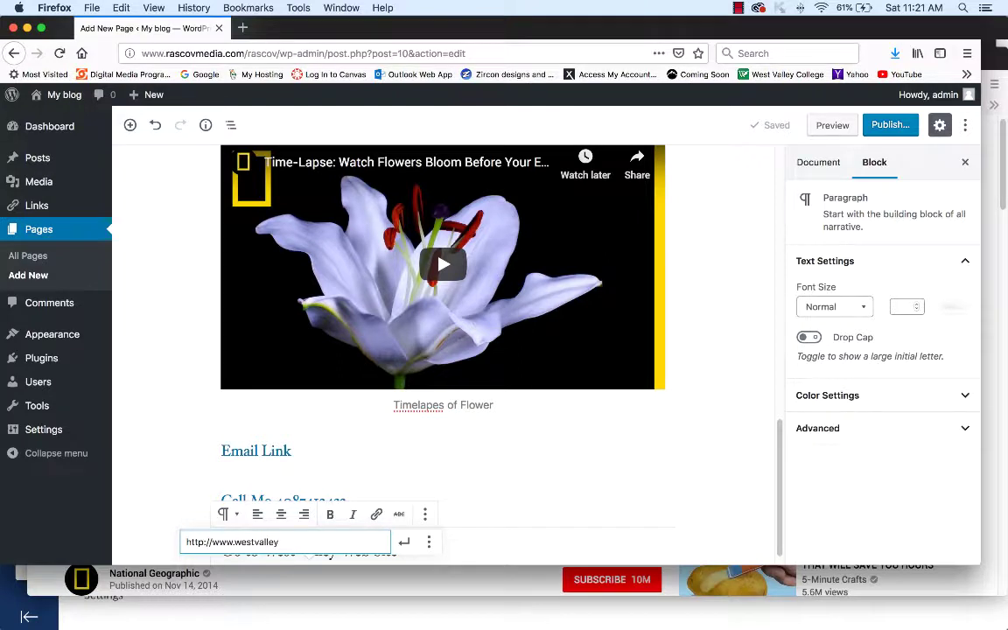
pyautogui.write('.edu')
pyautogui.click(206, 542)
pyautogui.write('s')
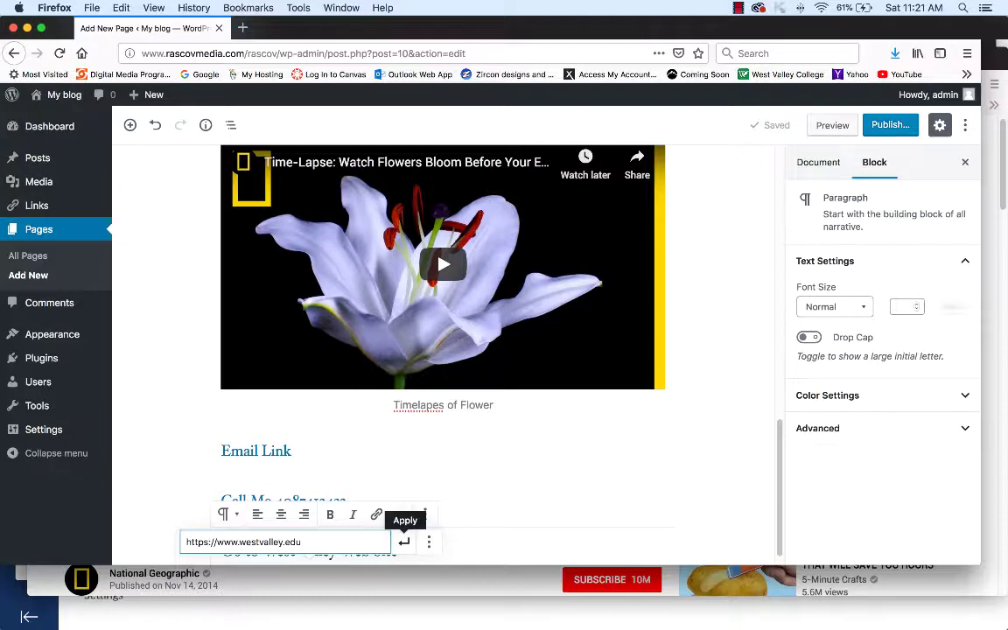
pyautogui.click(403, 542)
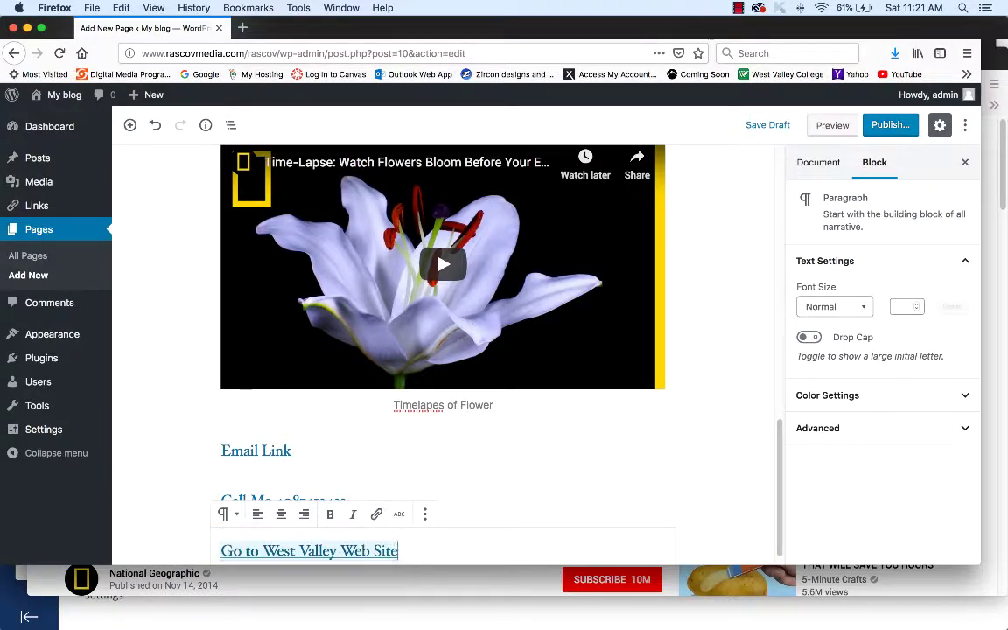
pyautogui.press('Return')
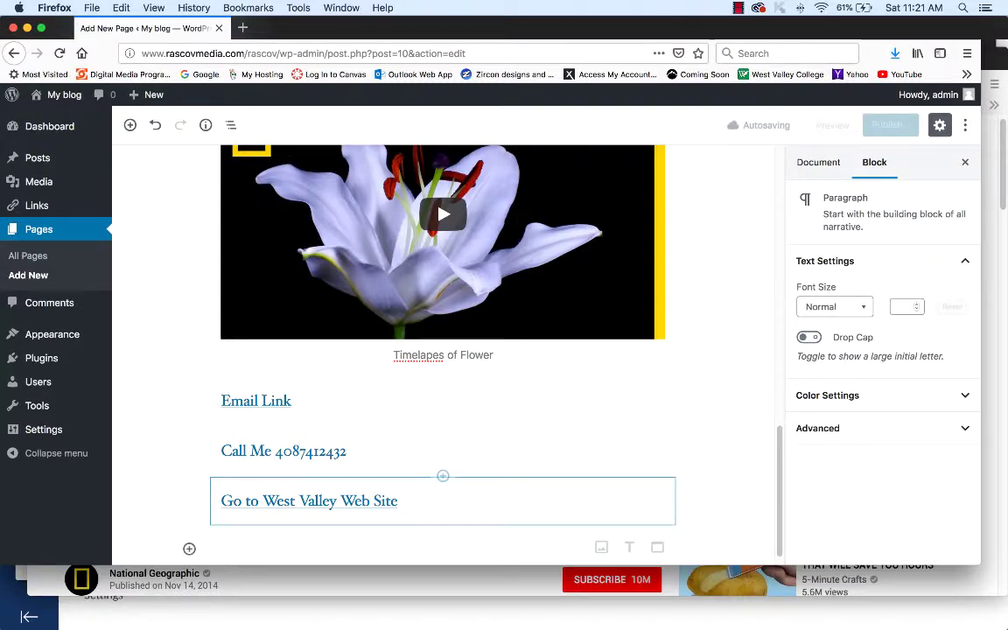
# - Review the Assignment 1 brief in Word, then return to the Firefox YouTube flower video
pyautogui.moveTo(795, 613)
pyautogui.click(846, 613)
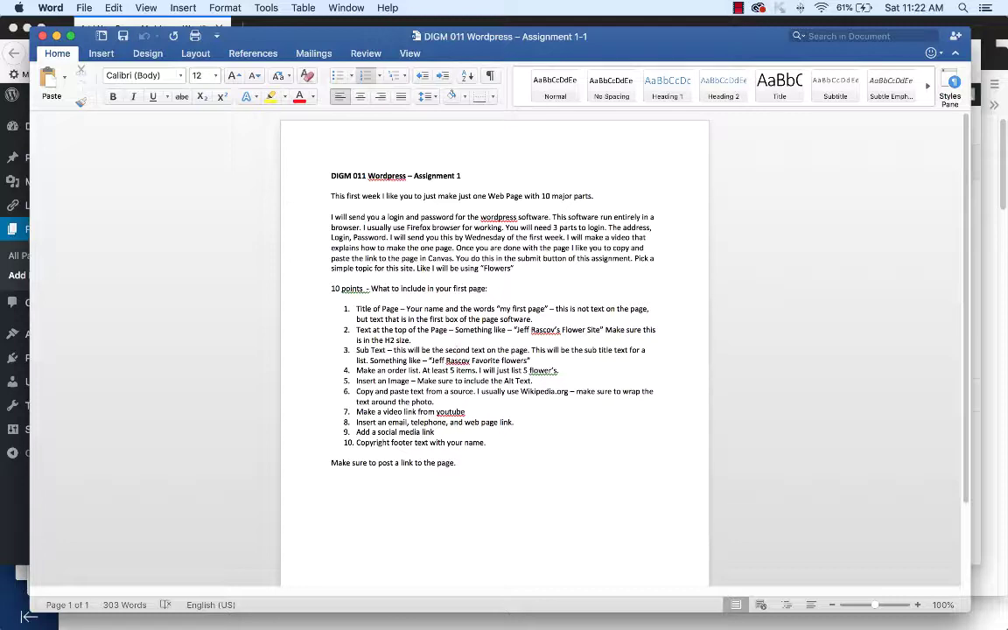
pyautogui.press('super+Tab')
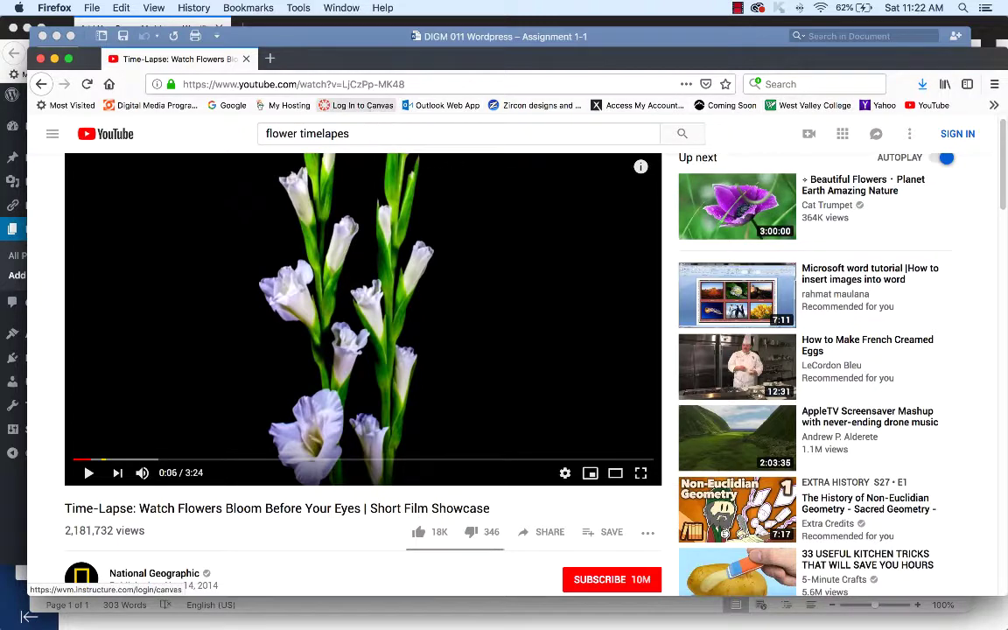
# - Search Google for 'zircon facebook page'
pyautogui.click(234, 106)
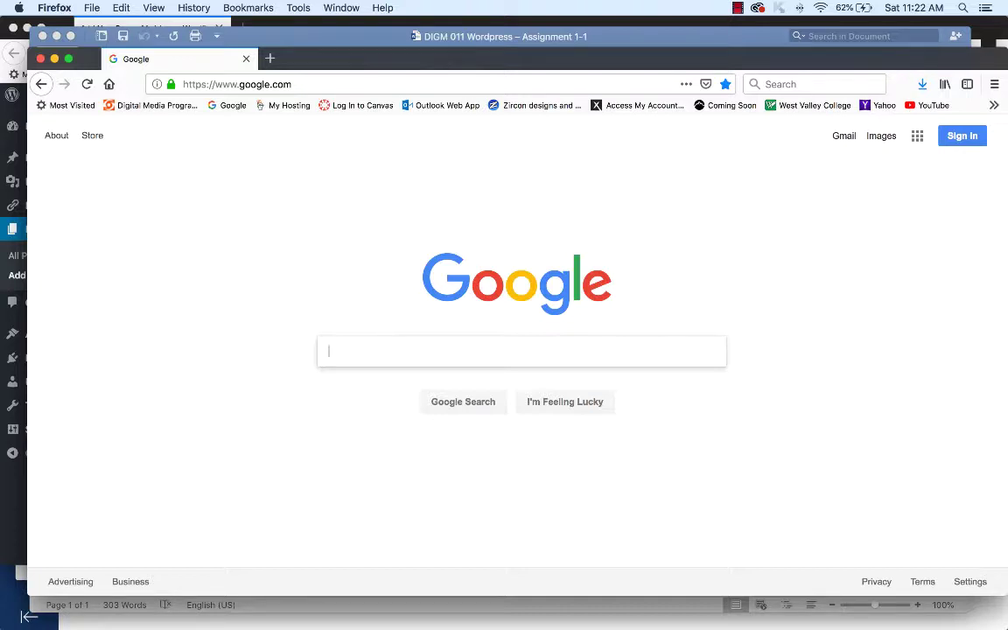
pyautogui.write('ziron')
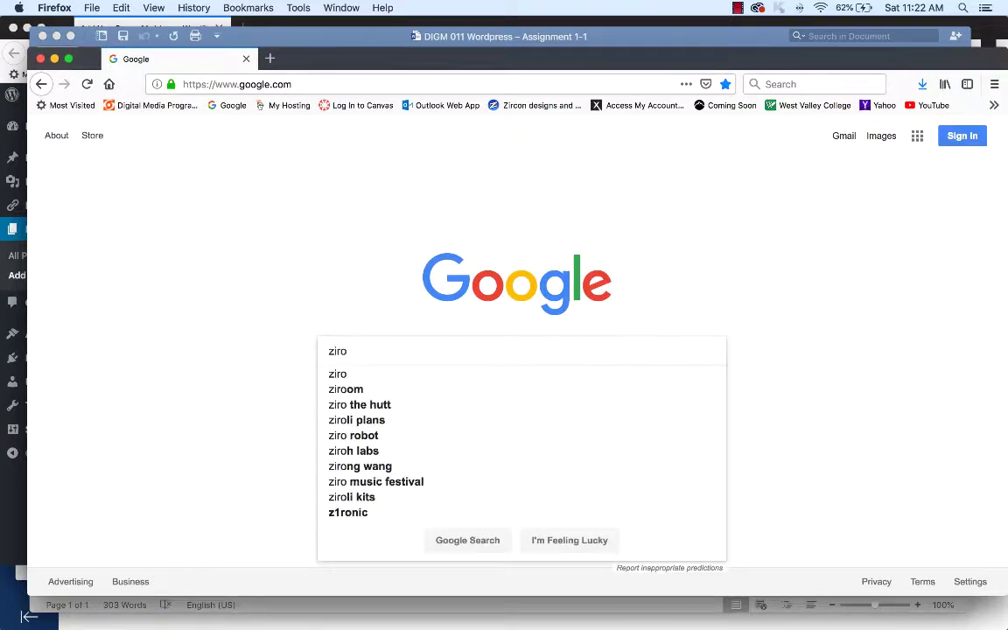
pyautogui.press('BackSpace')
pyautogui.press('BackSpace')
pyautogui.press('BackSpace')
pyautogui.press('BackSpace')
pyautogui.write('r')
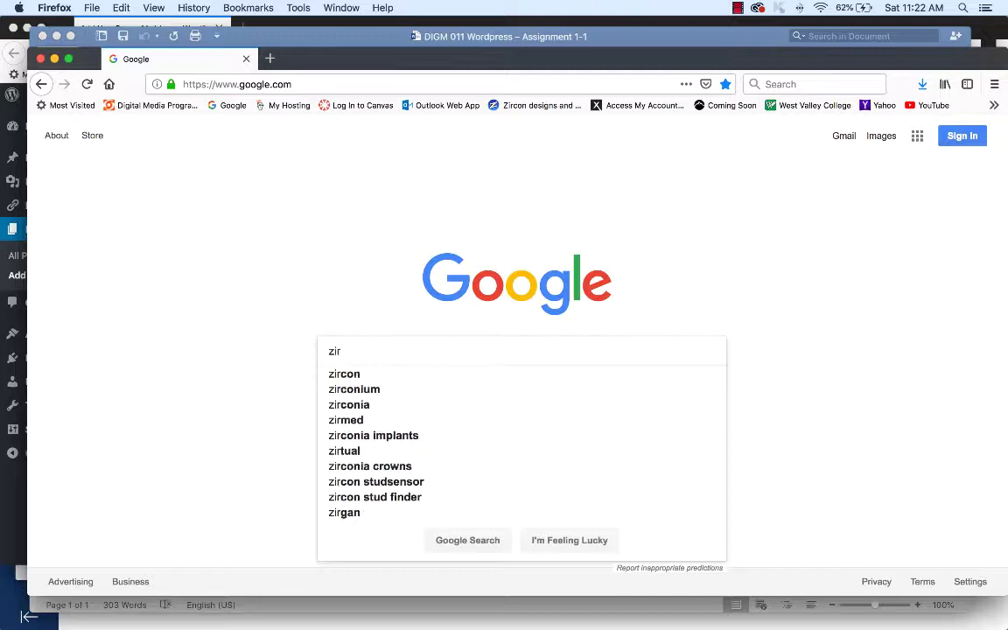
pyautogui.write('con fac')
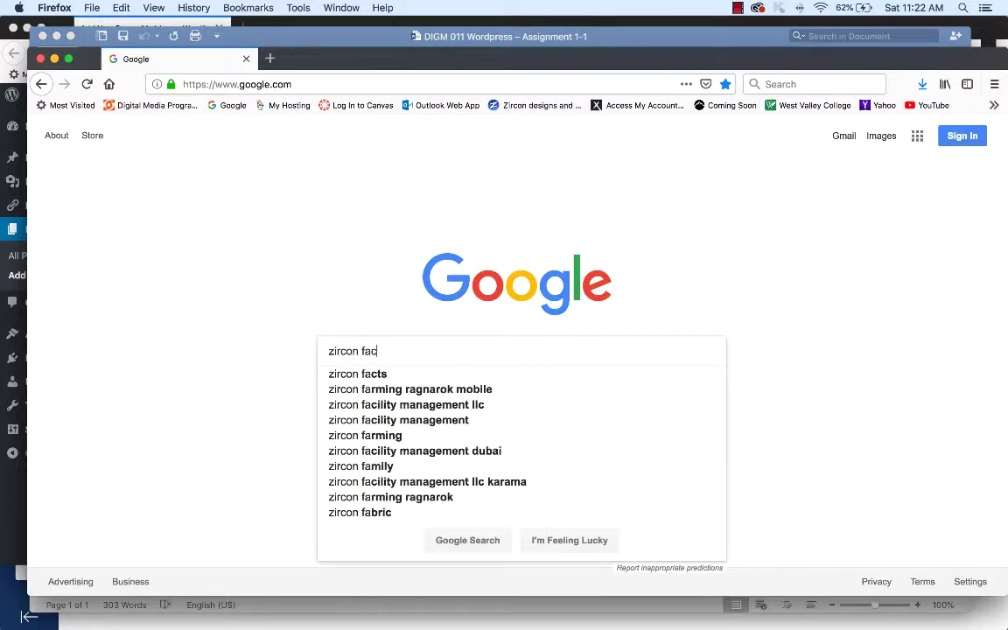
pyautogui.write('ebook page')
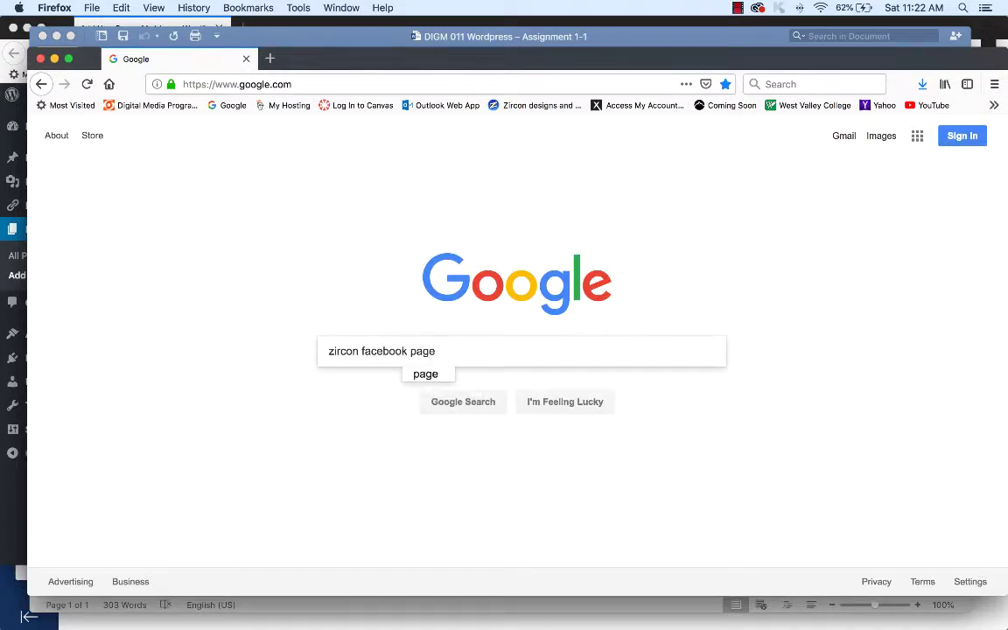
pyautogui.press('Return')
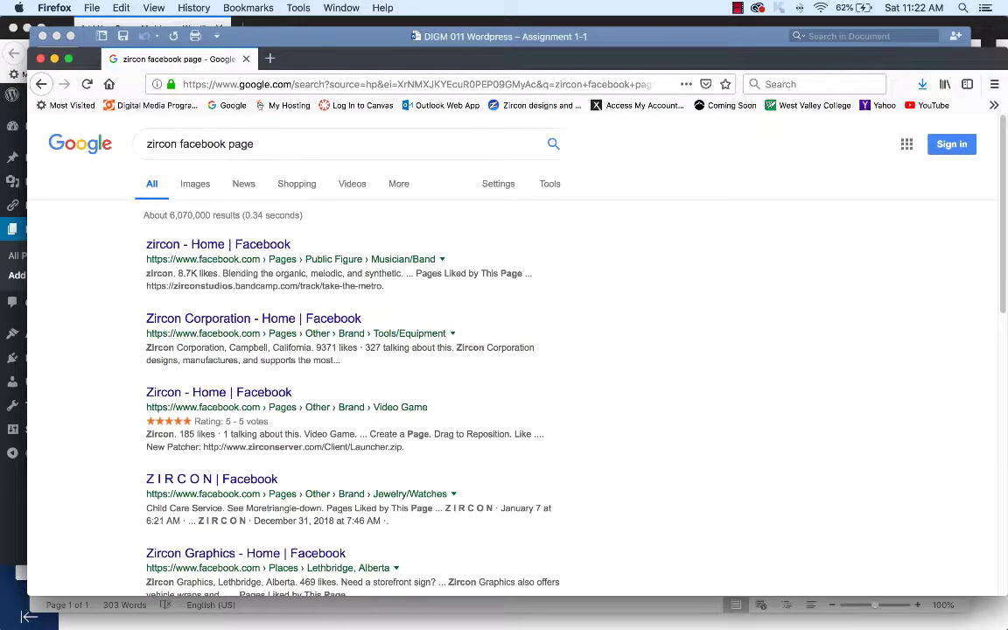
# - Open the Zircon Corporation Facebook result, then go back to the results list
pyautogui.scroll(-4, 504, 350)
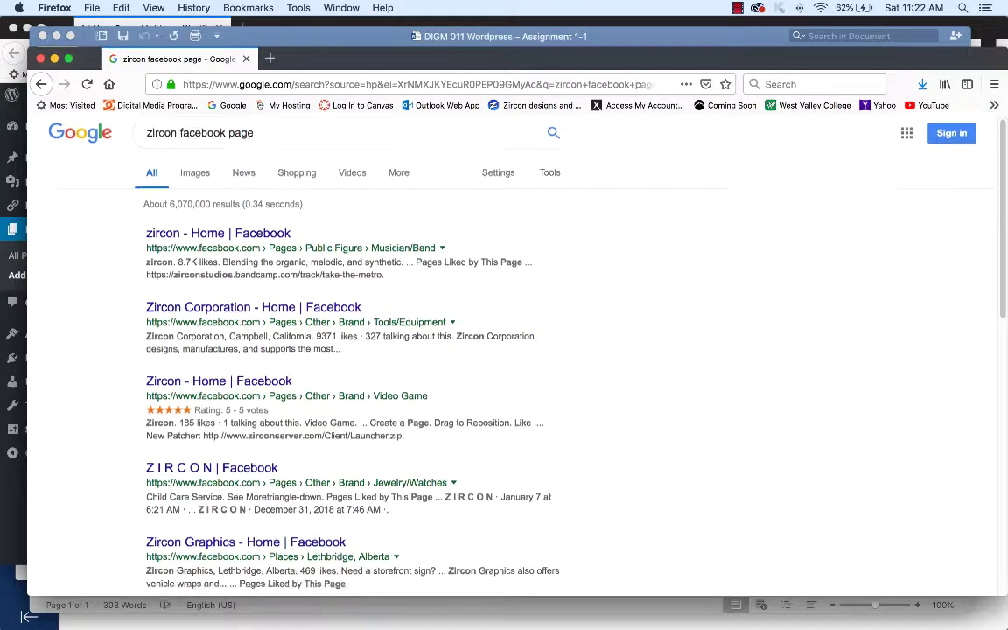
pyautogui.scroll(-1, 518, 350)
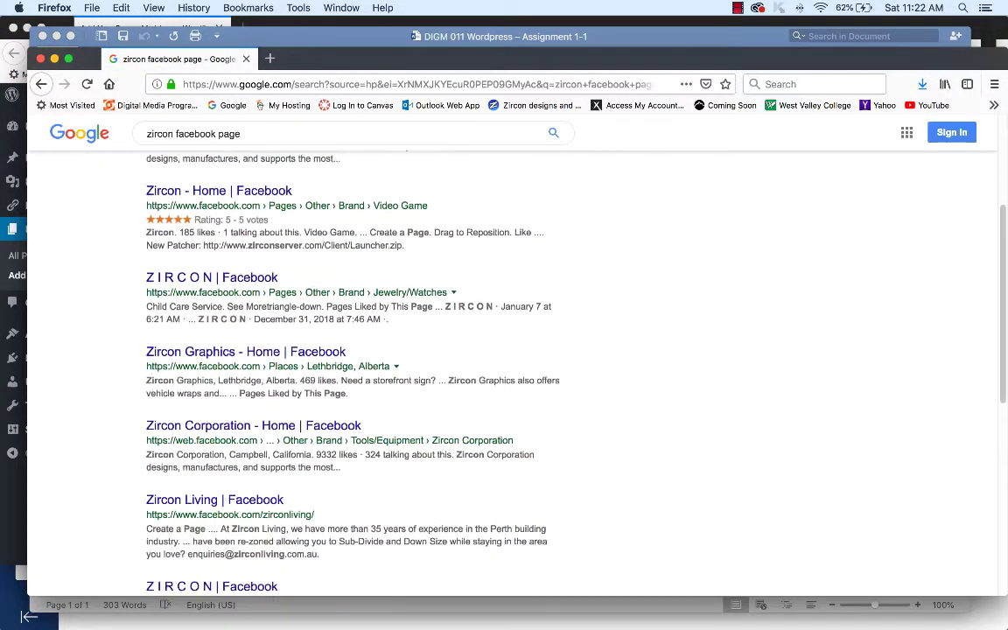
pyautogui.scroll(-3, 504, 367)
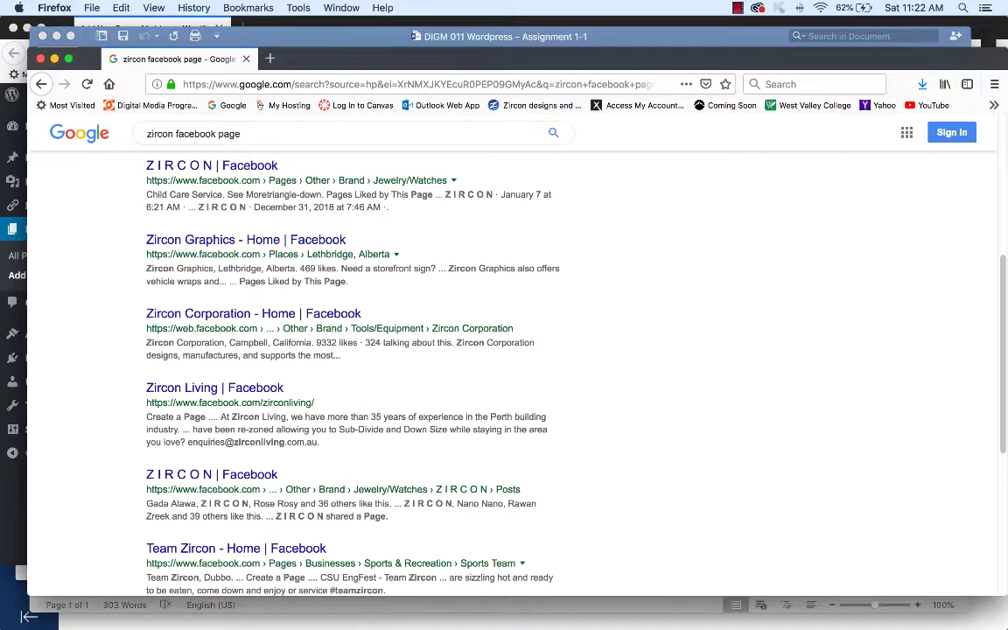
pyautogui.scroll(-1, 350, 350)
pyautogui.click(252, 286)
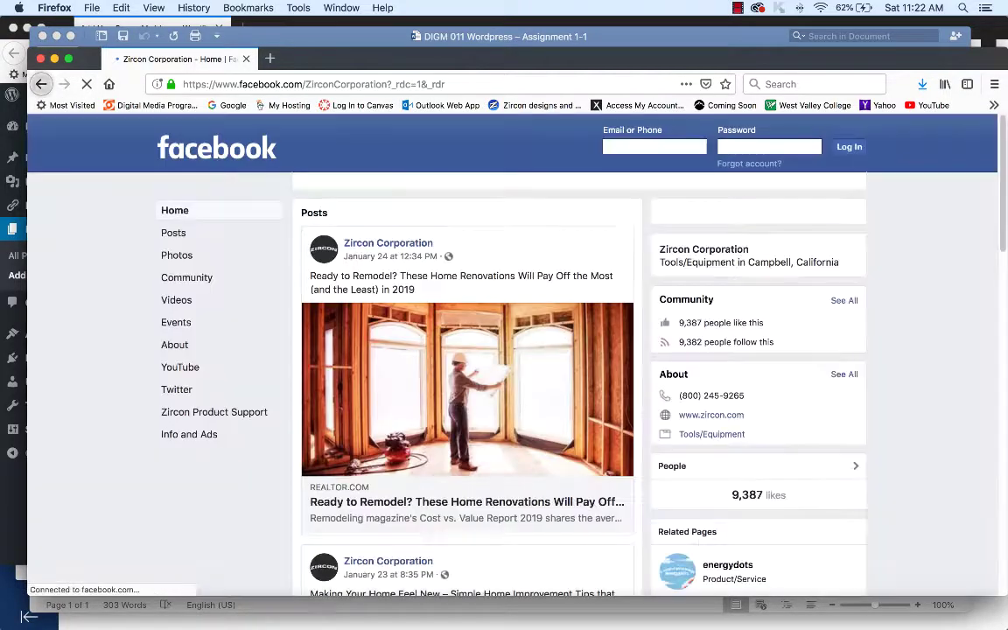
pyautogui.click(41, 84)
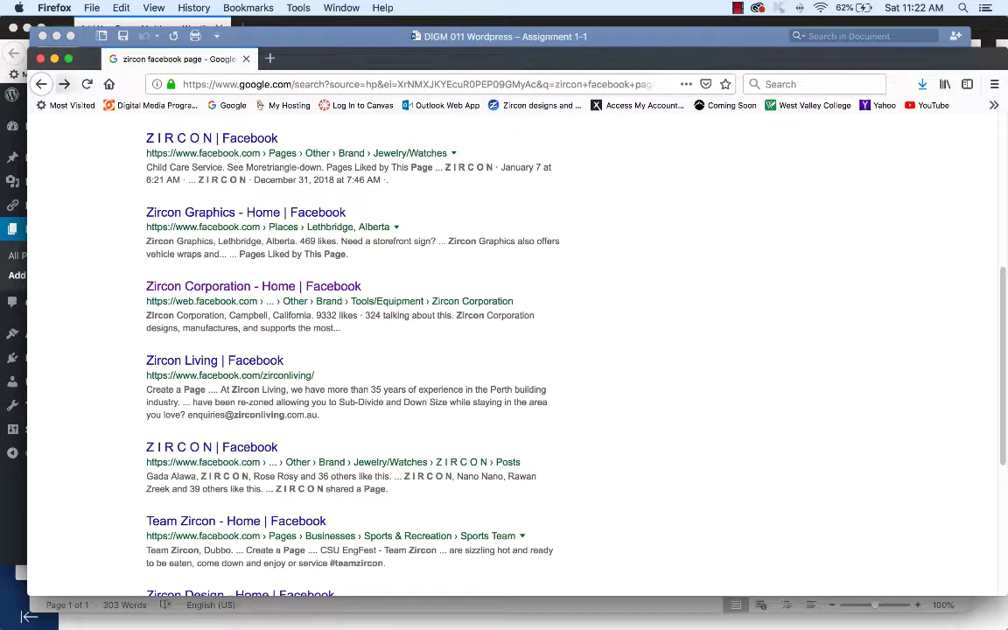
# - Copy the Zircon Corporation Facebook page address and return to the WordPress editor
pyautogui.click(64, 84)
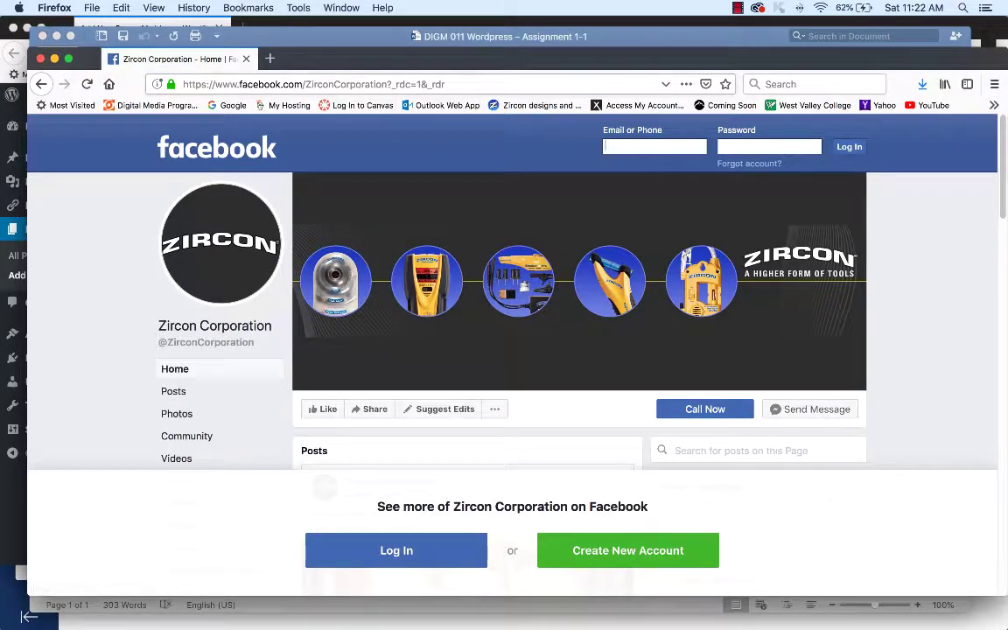
pyautogui.moveTo(388, 84); pyautogui.dragTo(181, 84)
pyautogui.press('super+c')
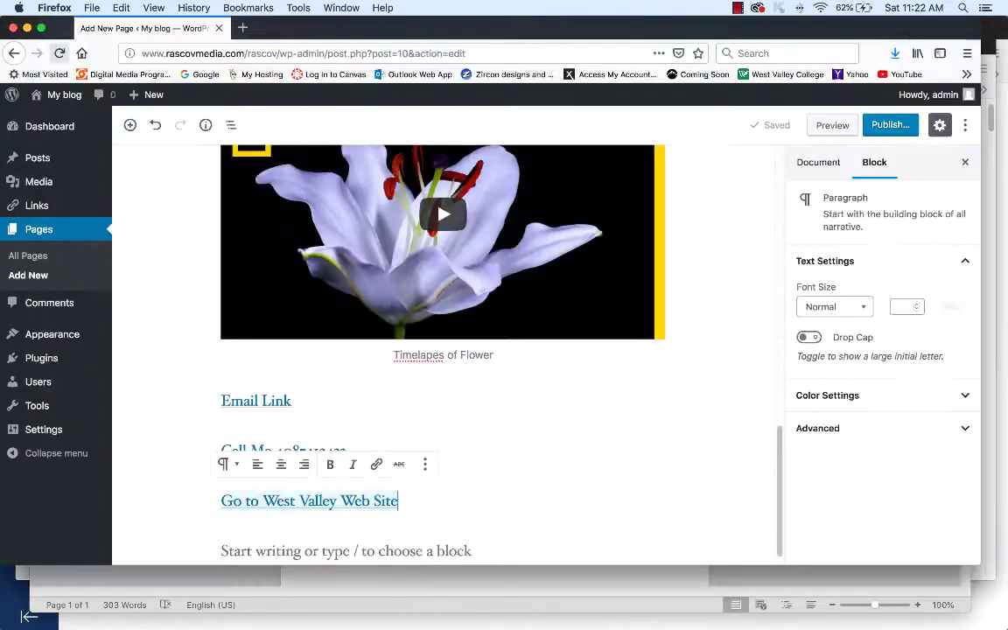
pyautogui.click(221, 548)
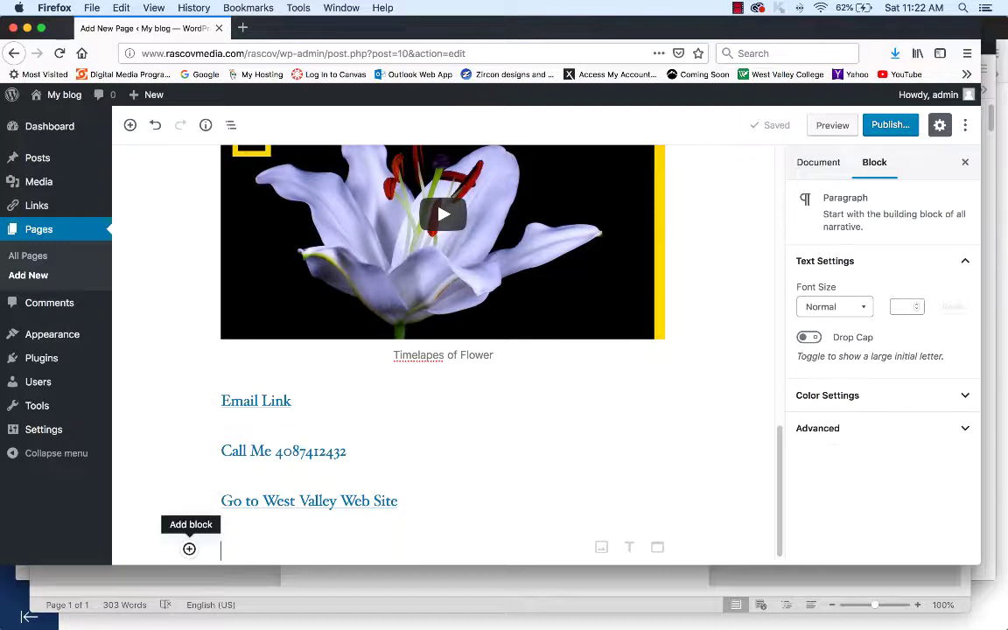
pyautogui.click(189, 549)
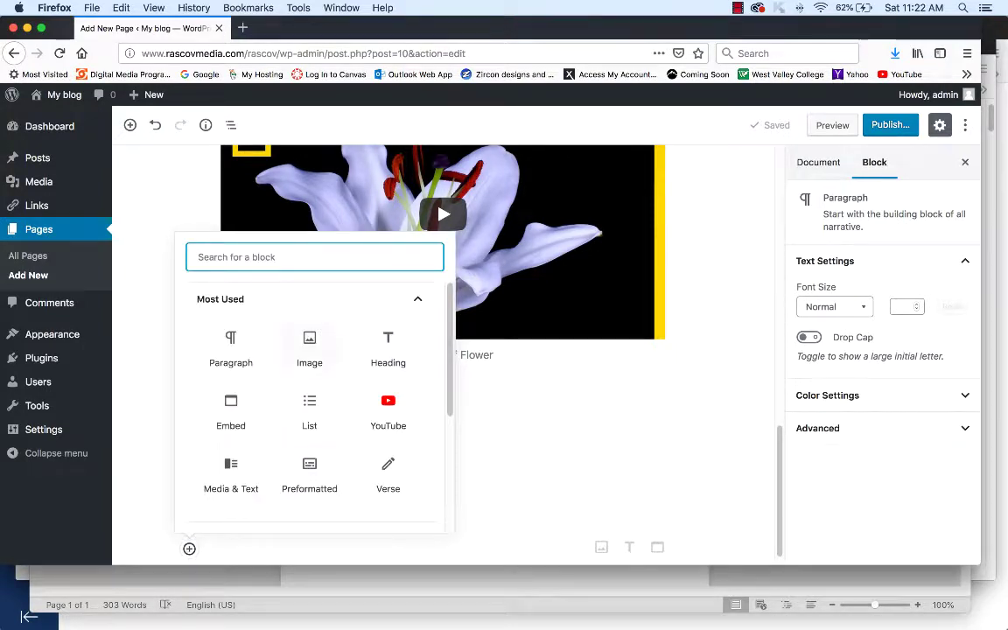
pyautogui.scroll(-5, 310, 394)
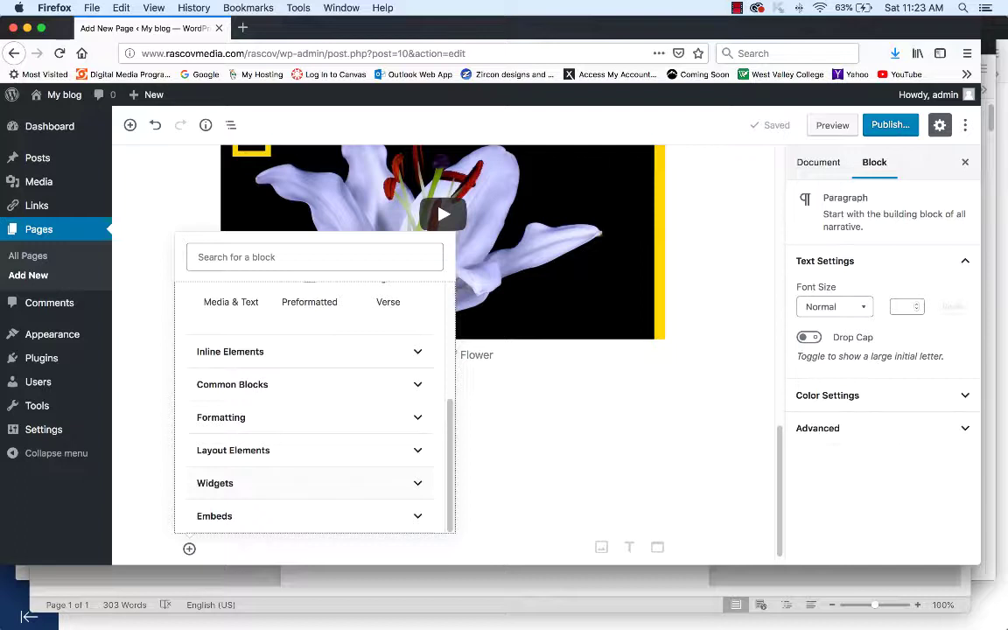
pyautogui.click(214, 516)
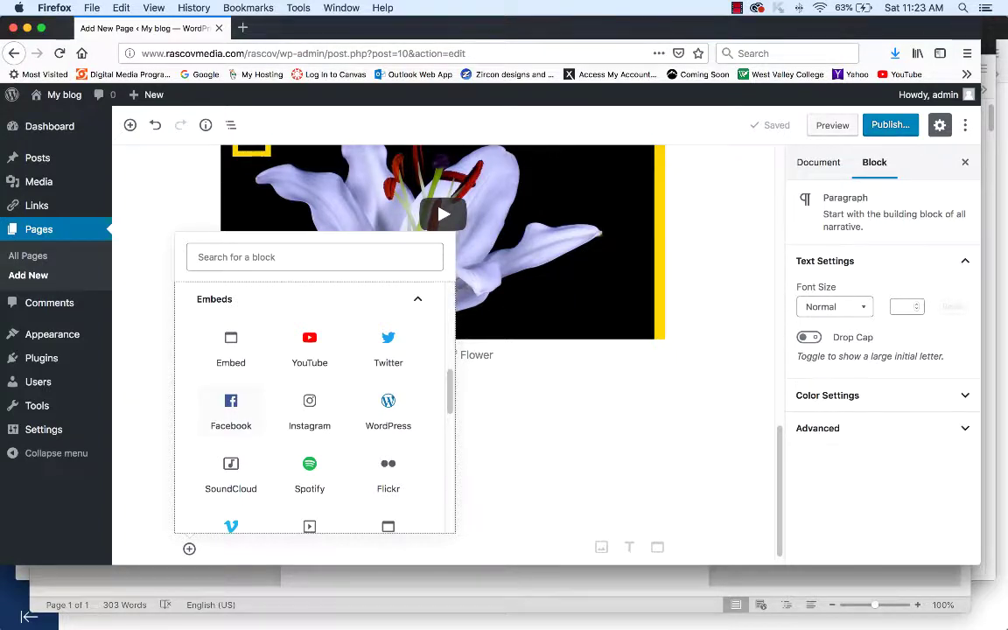
pyautogui.click(231, 410)
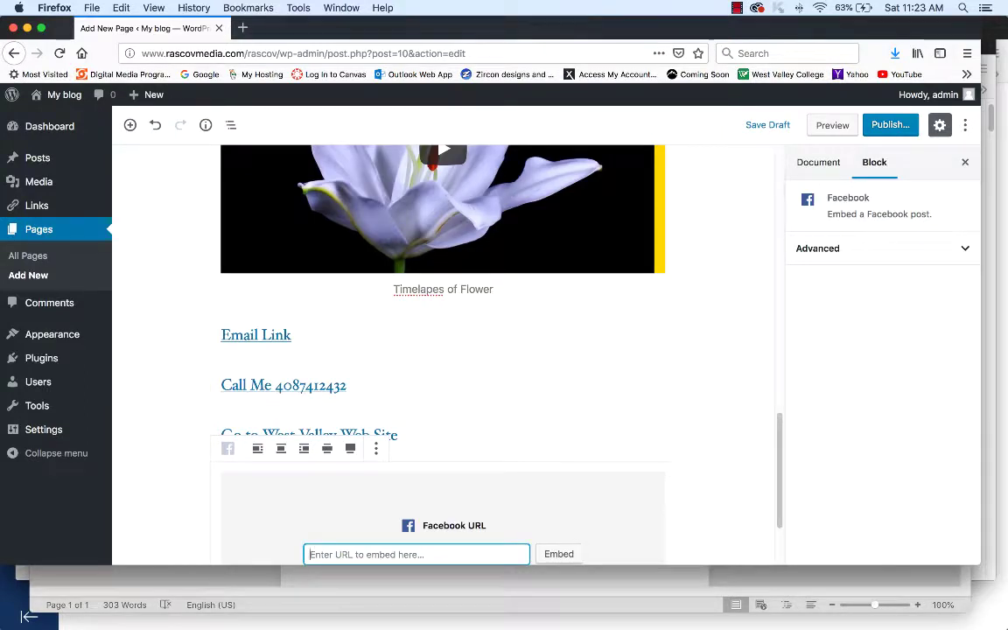
pyautogui.scroll(-3, 443, 350)
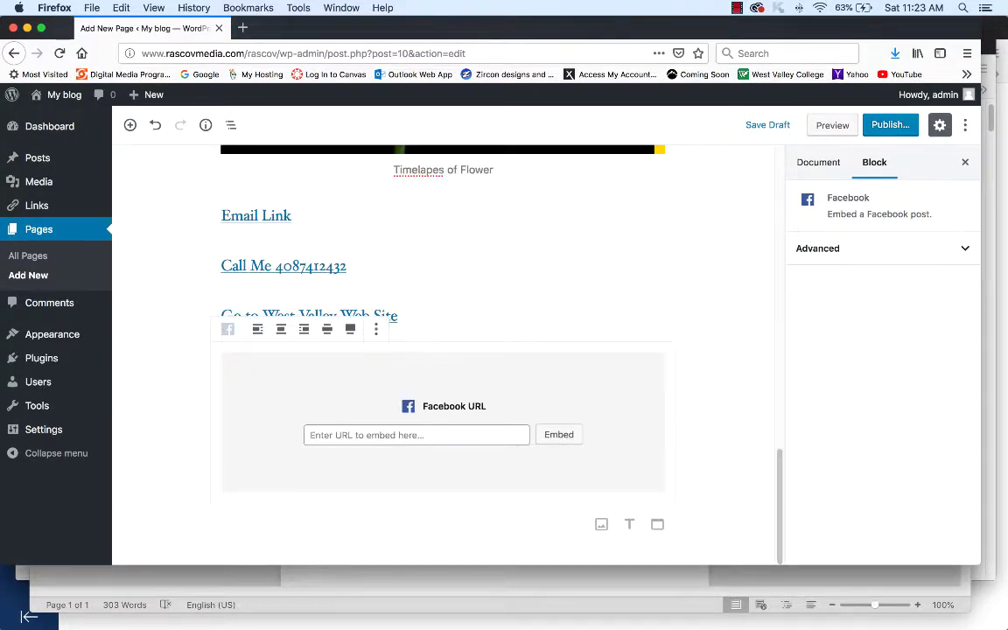
pyautogui.click(416, 435)
pyautogui.press('super+v')
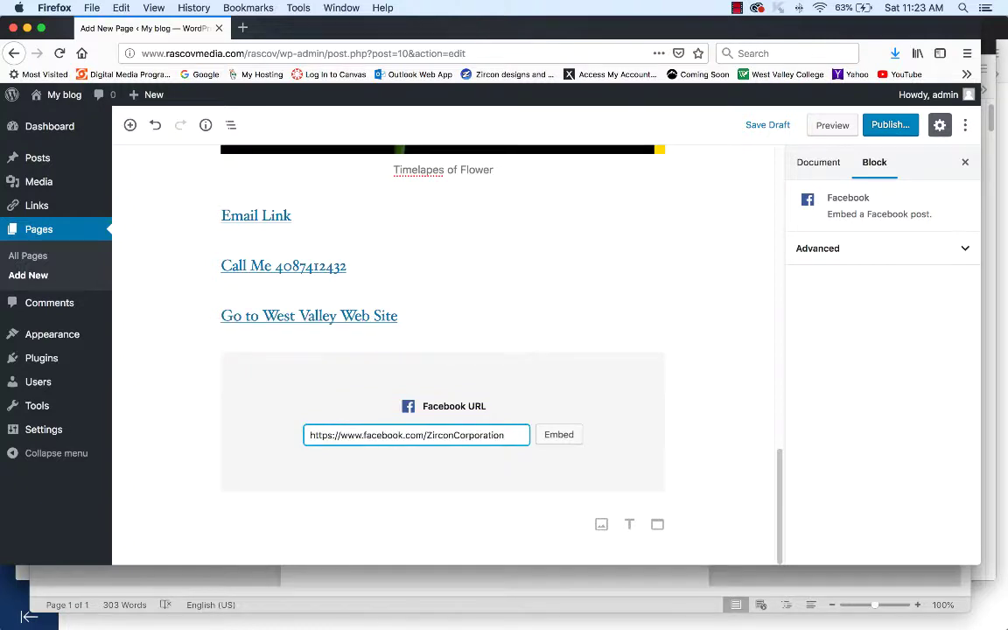
# - Embed the Zircon Facebook page and caption it 'Zircon facebook Page'
pyautogui.press('Return')
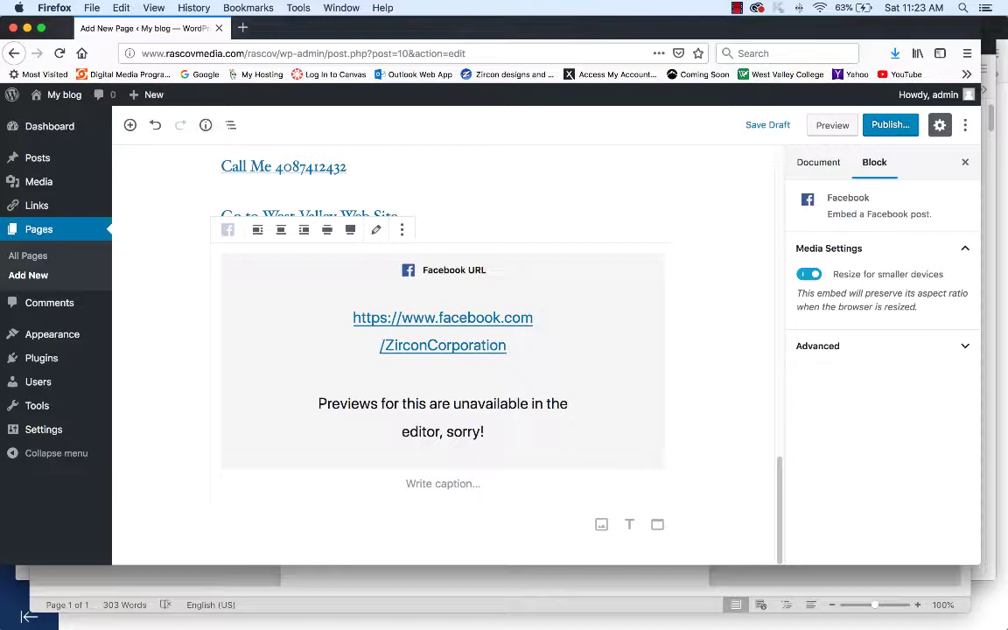
pyautogui.click(443, 483)
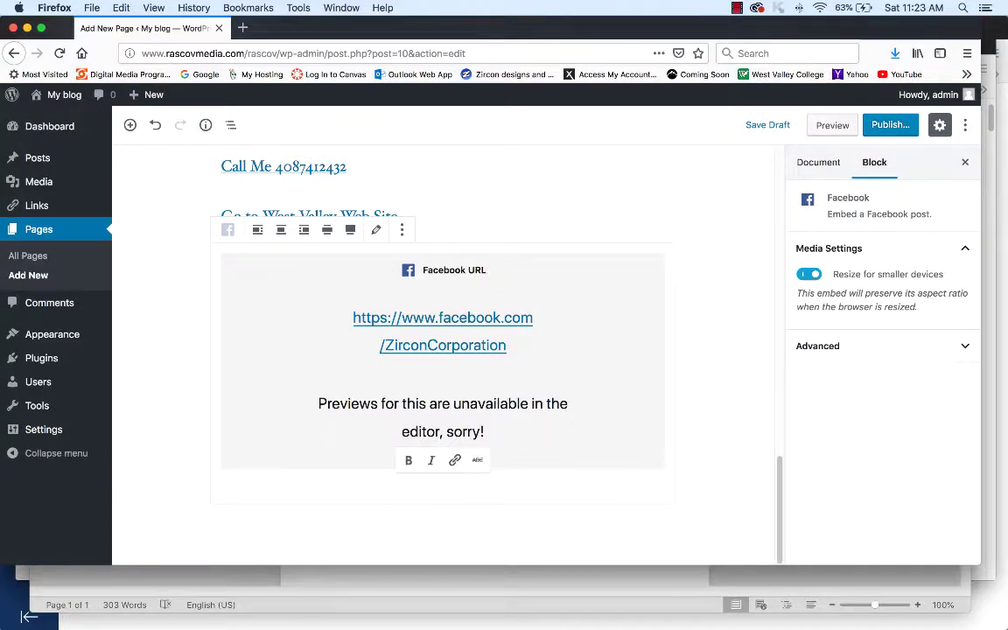
pyautogui.write('Zircon')
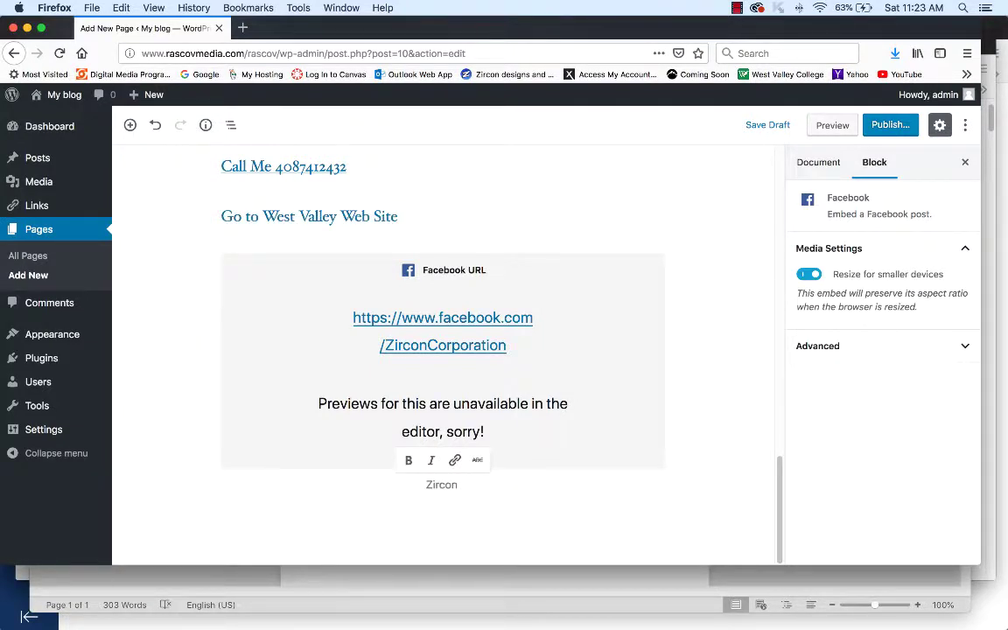
pyautogui.write(' facebook Pag')
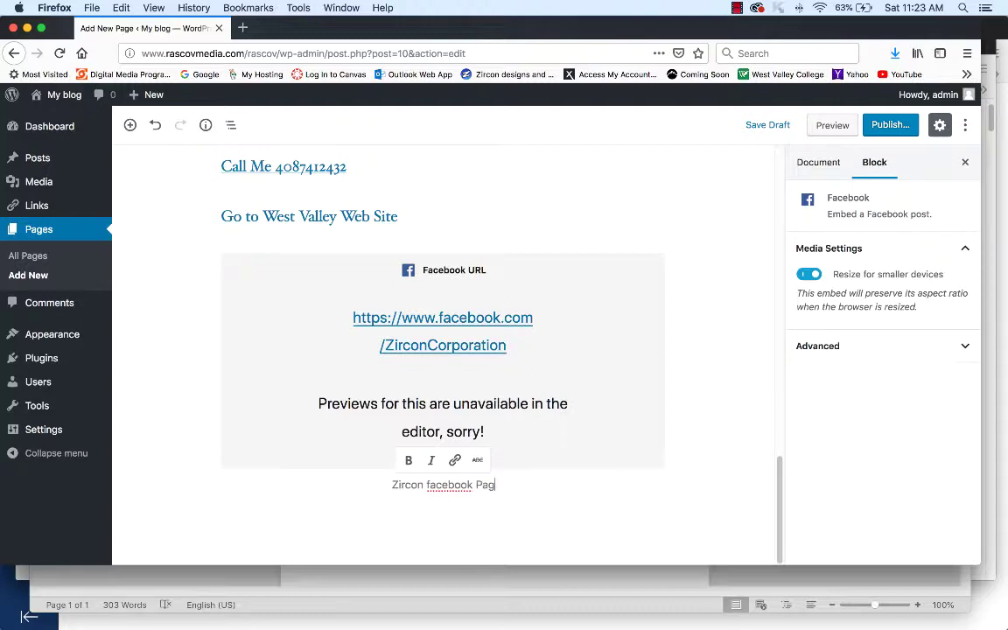
pyautogui.write('e')
pyautogui.press('Escape')
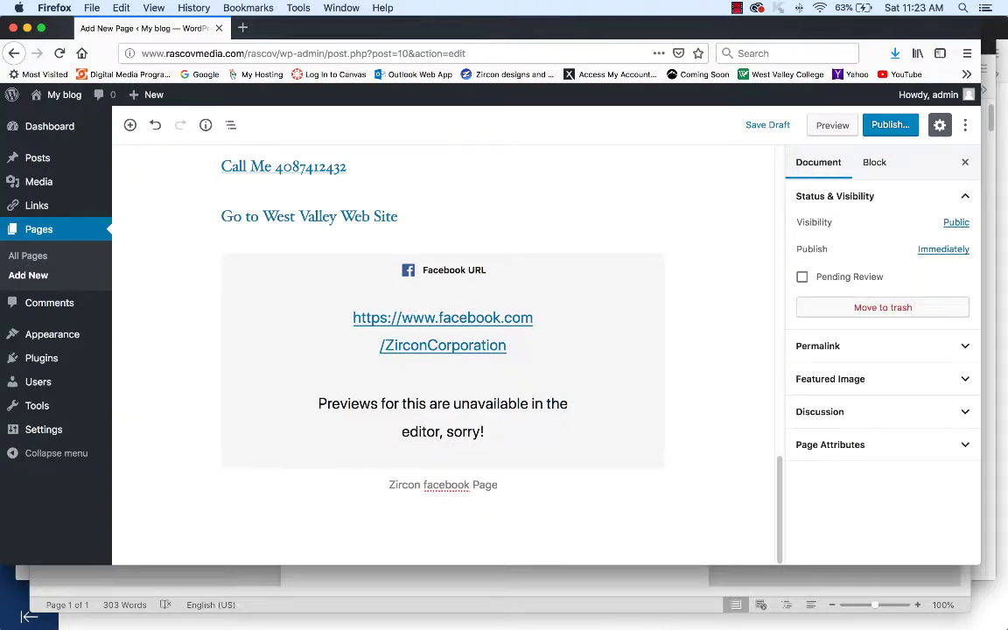
pyautogui.scroll(-1, 637, 552)
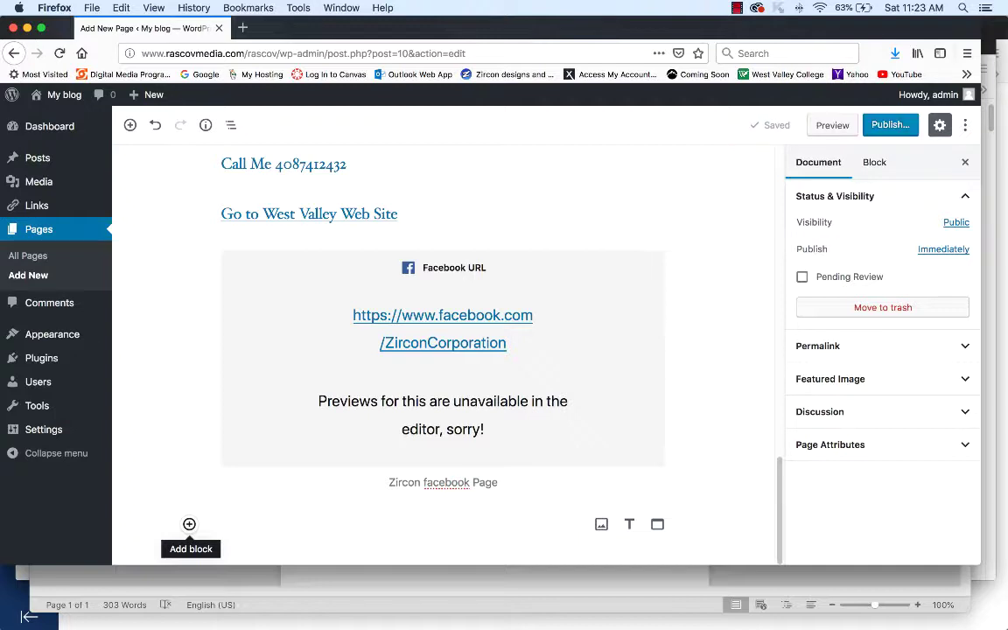
pyautogui.click(189, 525)
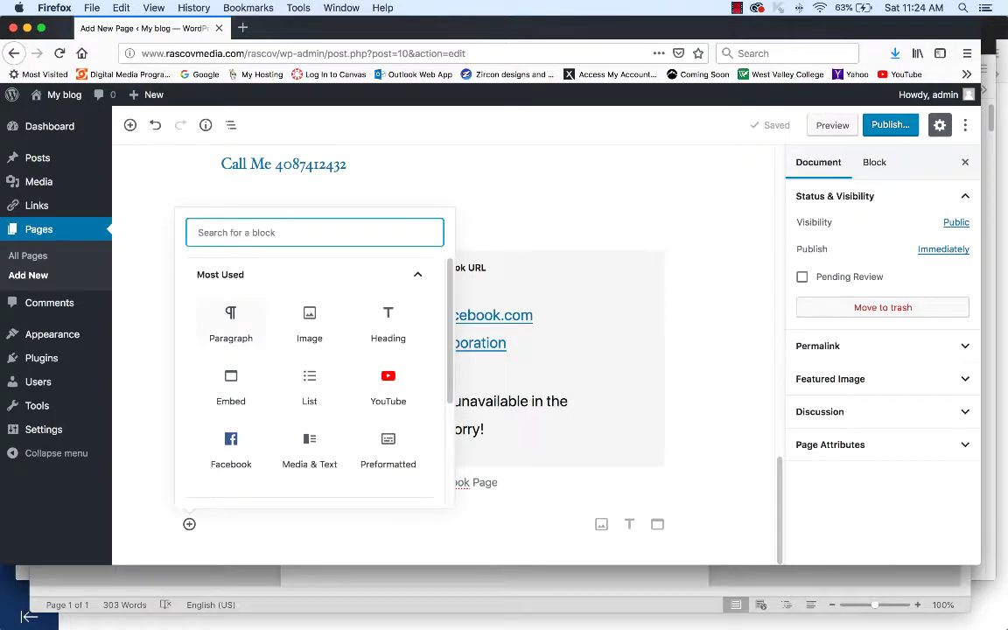
# - Type a © symbol into a new paragraph below the Facebook embed
pyautogui.press('Escape')
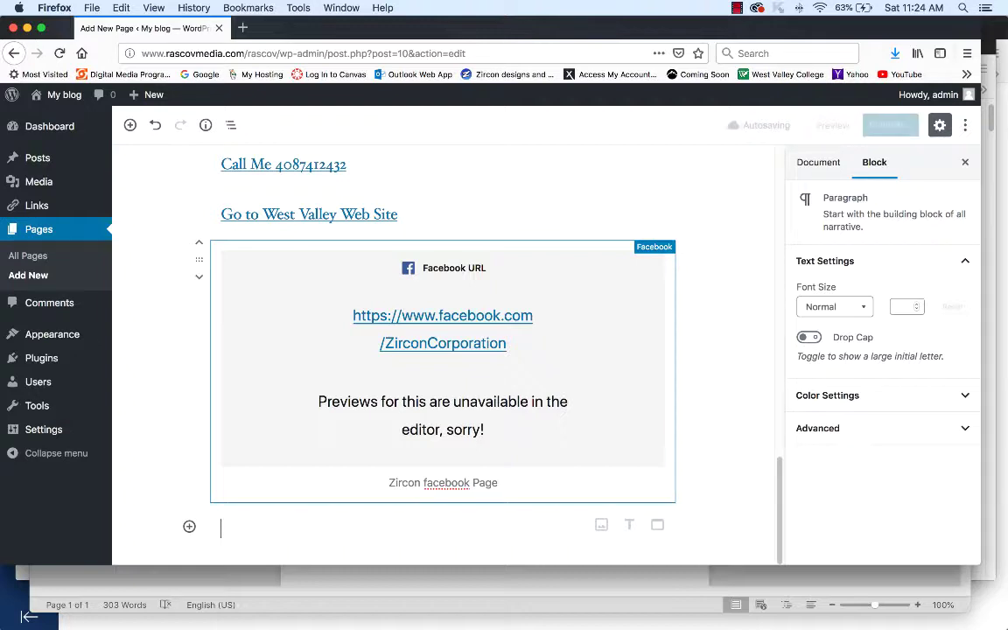
pyautogui.write('©')
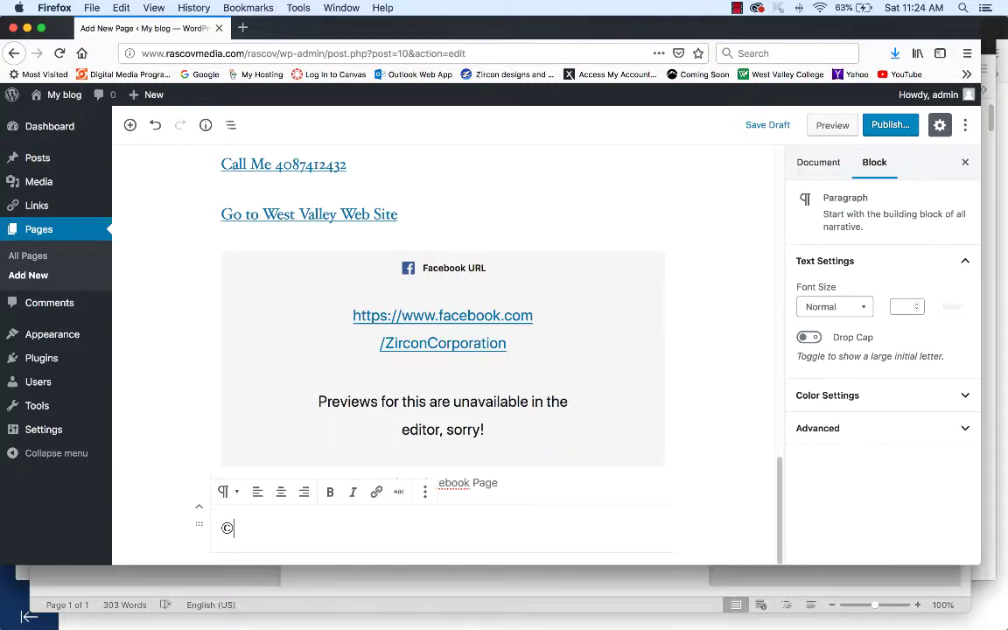
pyautogui.click(91, 7)
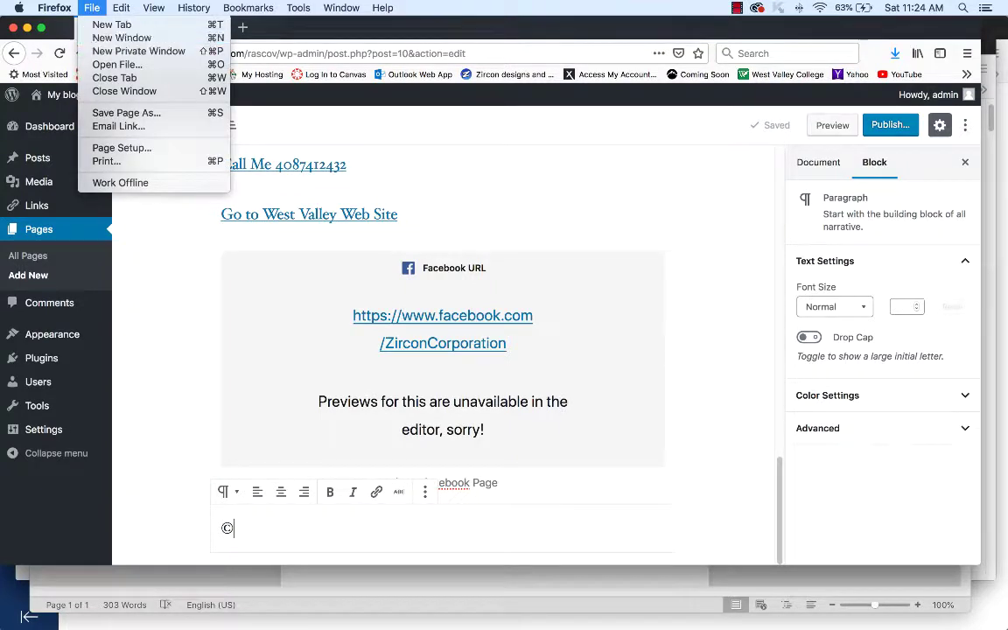
# - Search Google for 'copyright symbol' in a new browser window
pyautogui.press('Escape')
pyautogui.press('super+n')
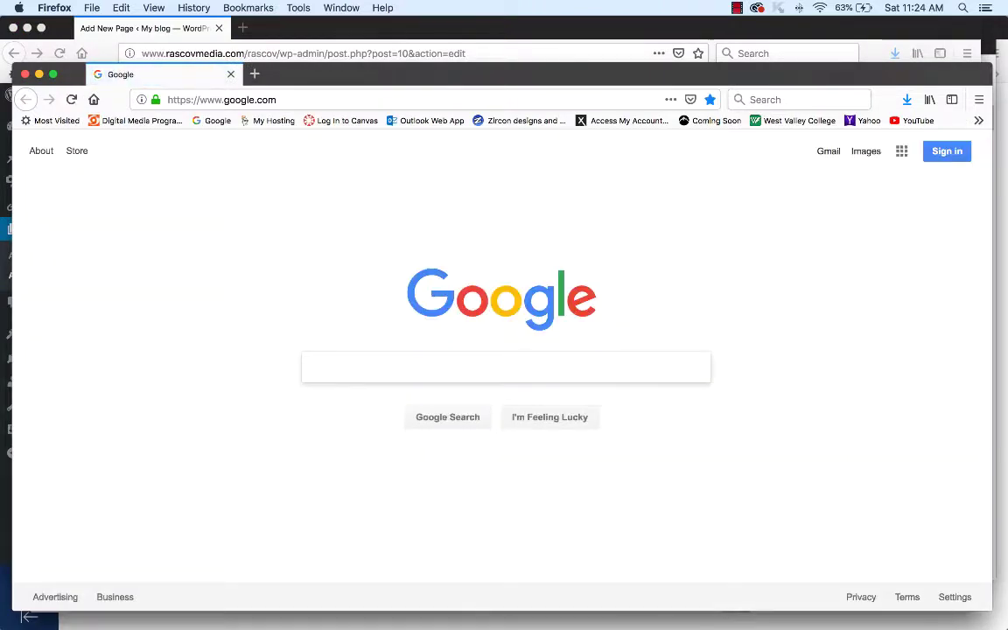
pyautogui.write('copyr')
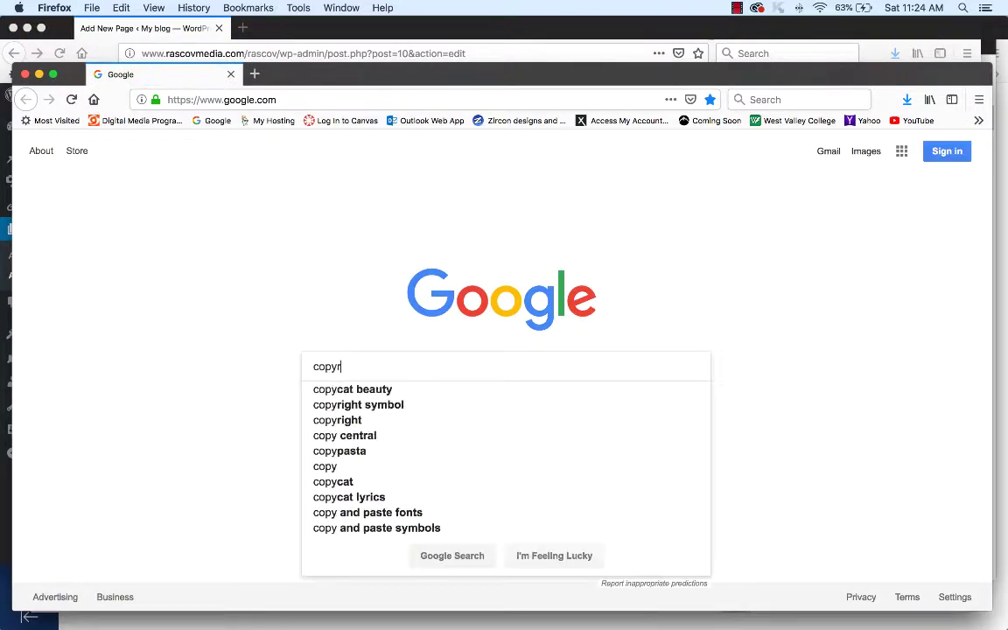
pyautogui.write('ight')
pyautogui.press('Down')
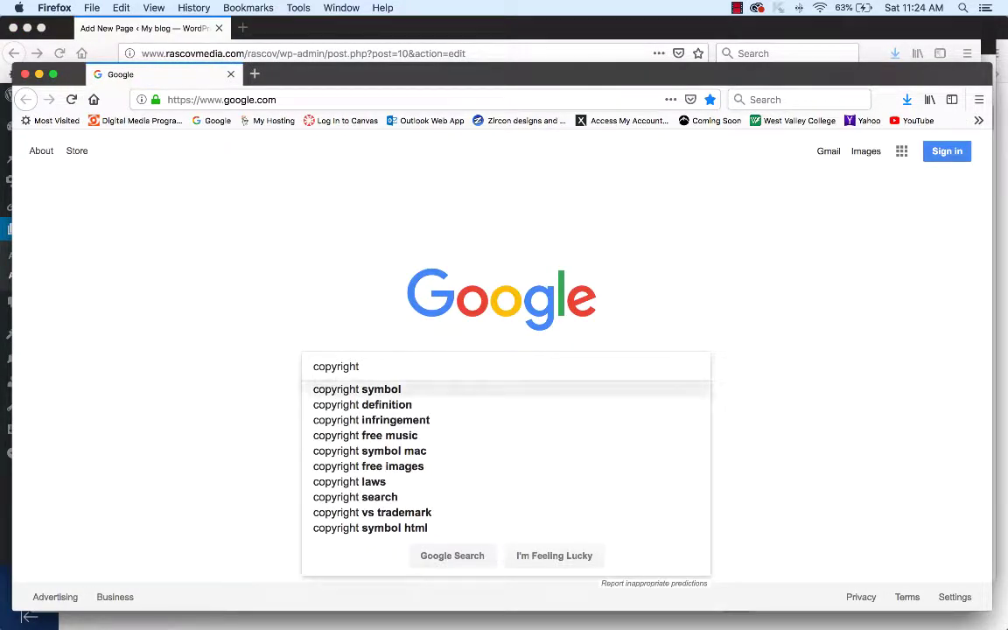
pyautogui.press('Return')
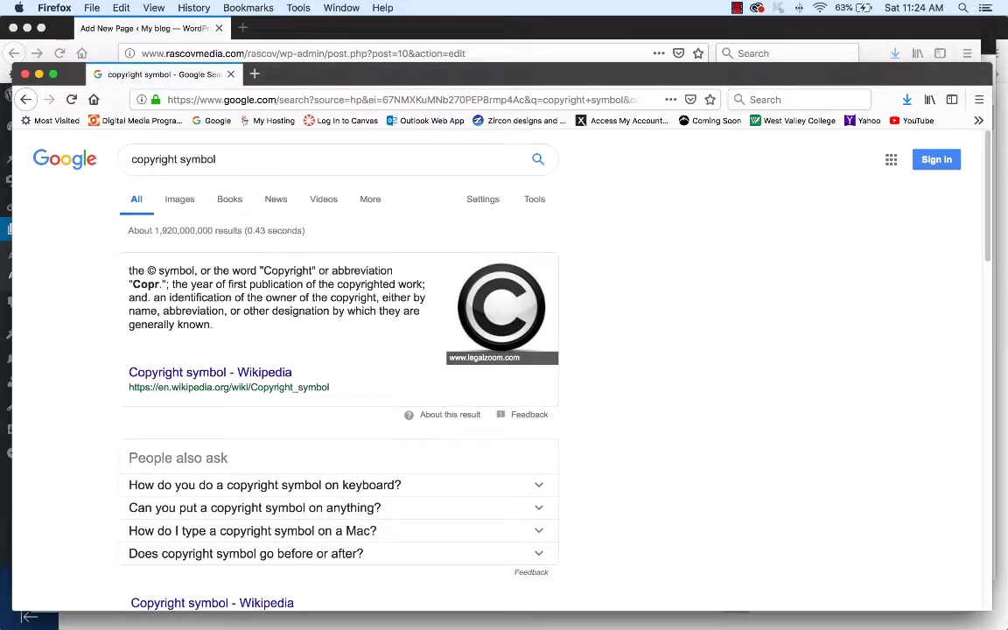
# - Copy the © character from the results and switch back to the WordPress editor
pyautogui.doubleClick(151, 270)
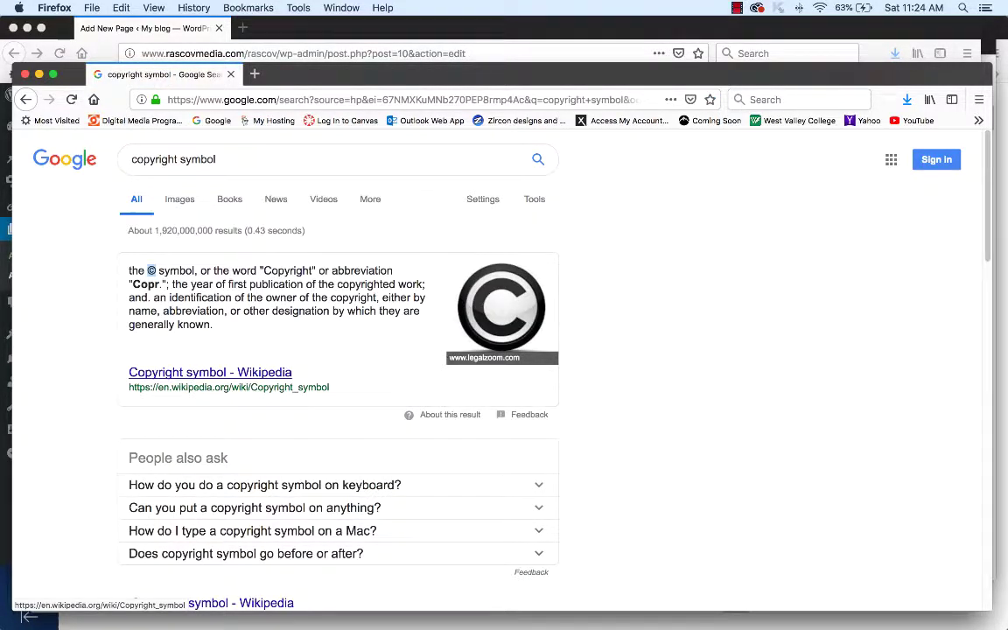
pyautogui.press('super+c')
pyautogui.press('super+grave')
pyautogui.press('super+v')
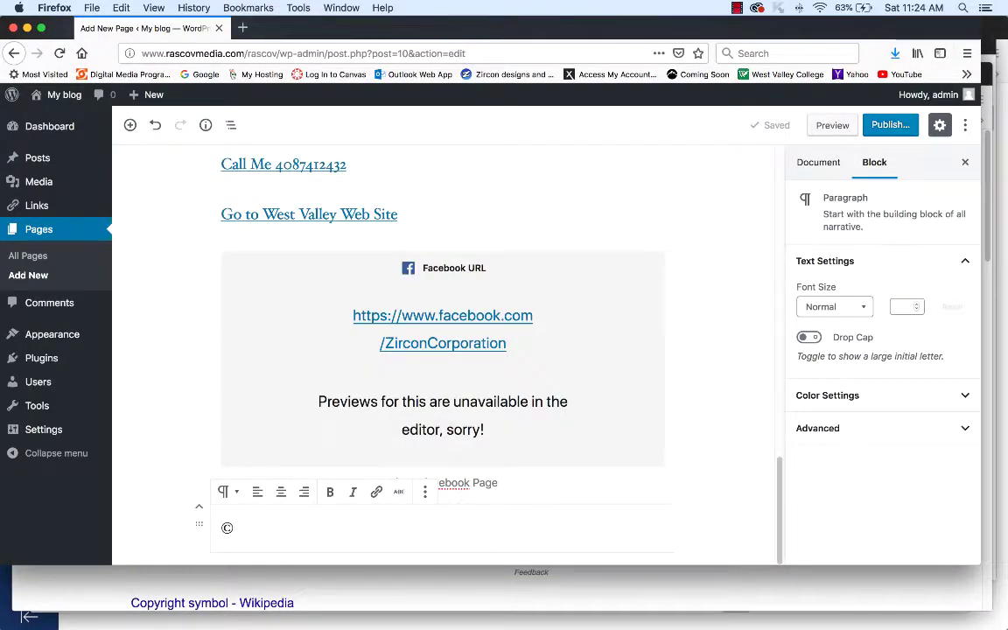
# - Complete the footer line as © followed by the author's full name and 2019
pyautogui.press('super+v')
pyautogui.press('BackSpace')
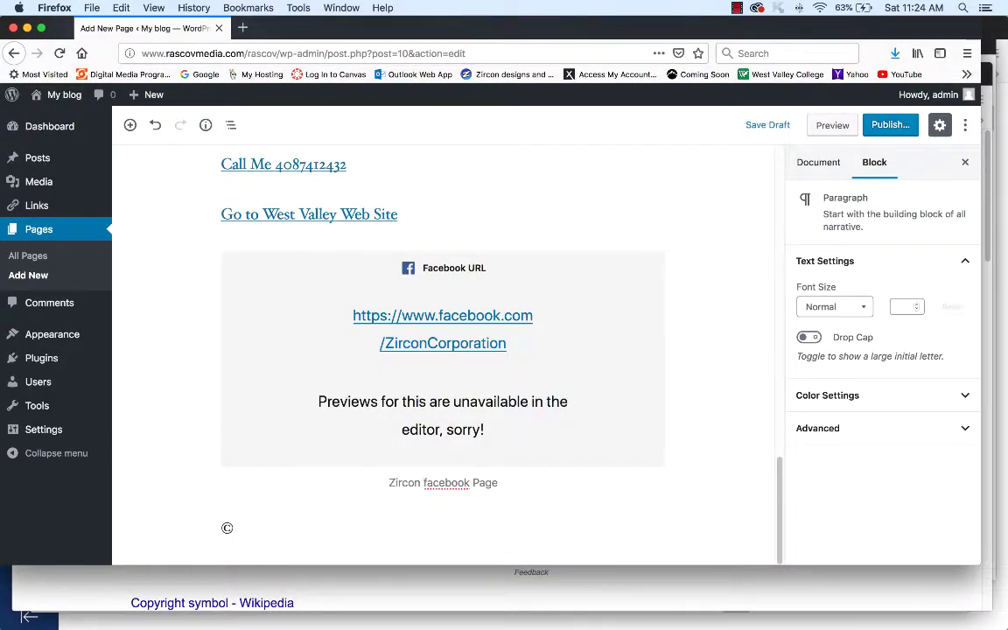
pyautogui.write('Jeff Rascov 2019')
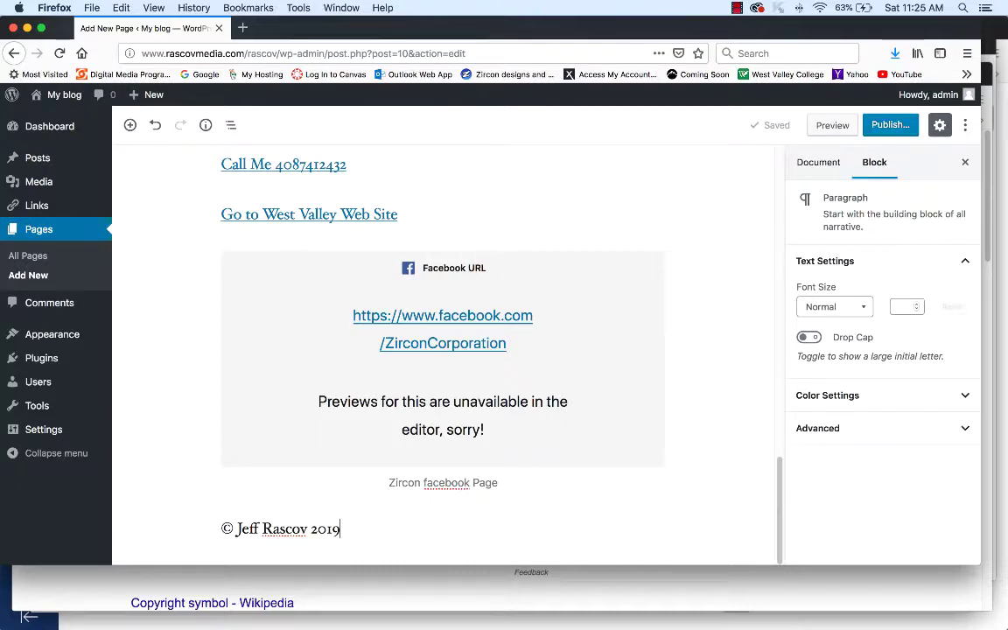
pyautogui.scroll(3, 443, 394)
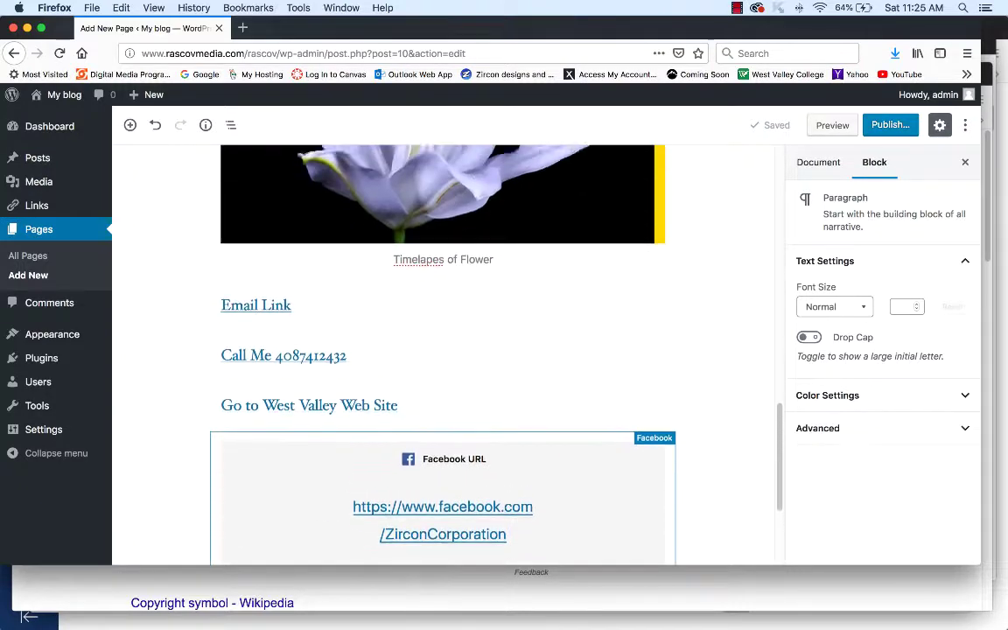
pyautogui.scroll(10, 442, 350)
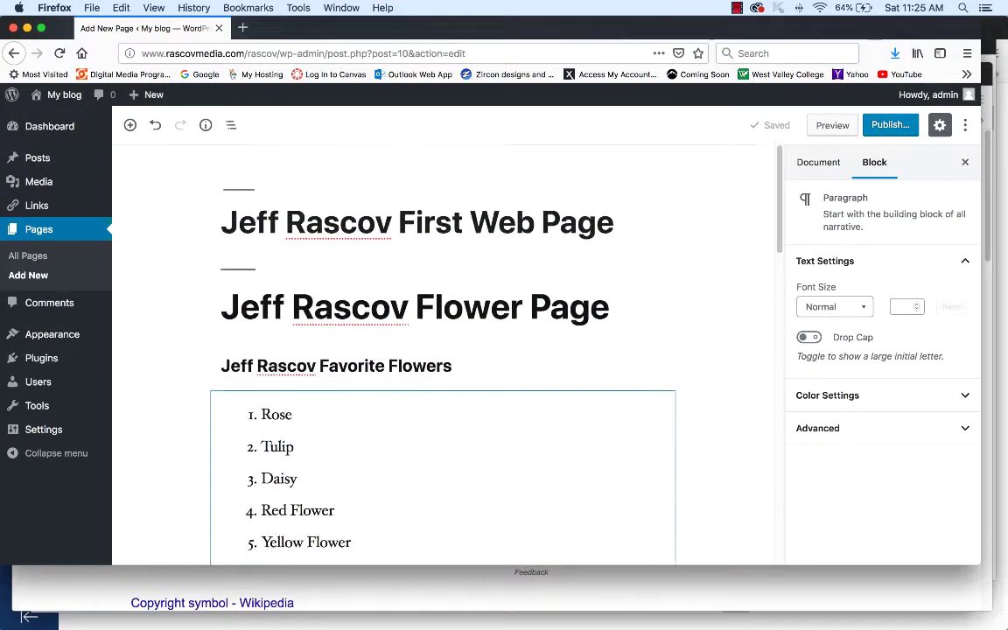
pyautogui.scroll(-15, 443, 350)
pyautogui.scroll(5, 443, 350)
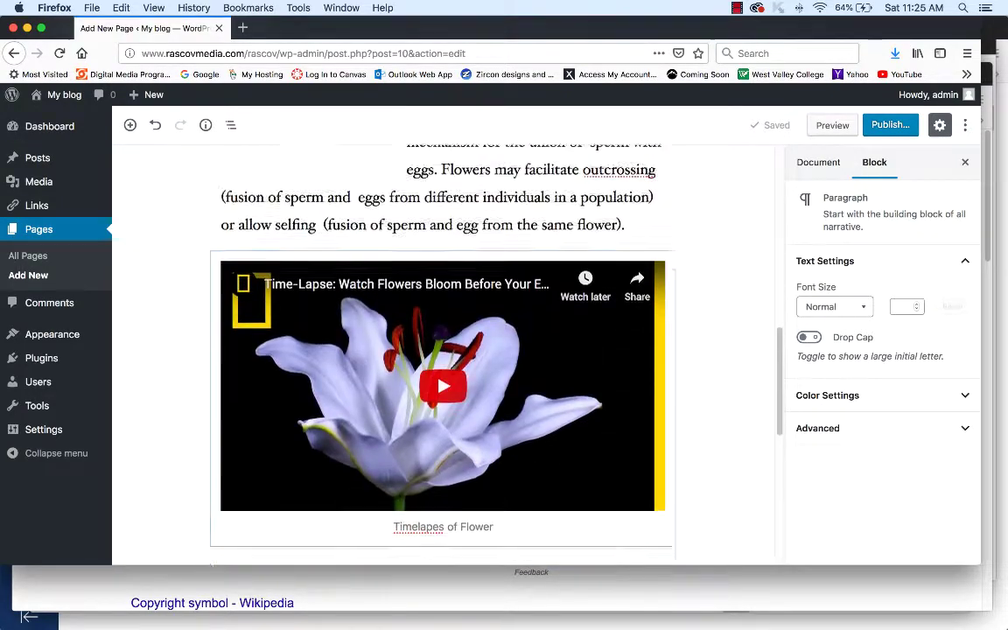
pyautogui.scroll(5, 442, 350)
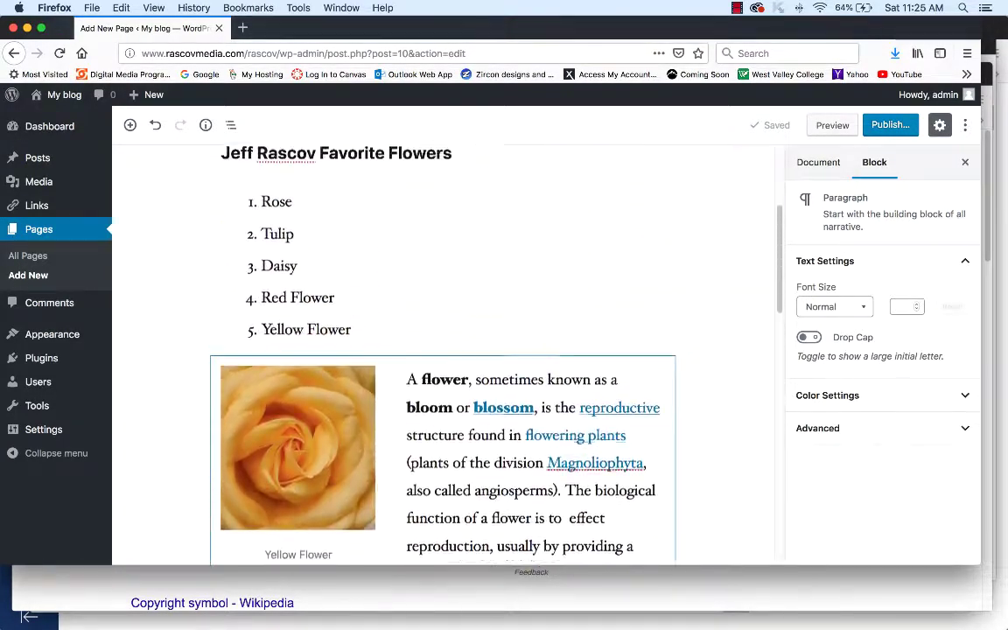
pyautogui.scroll(3, 443, 350)
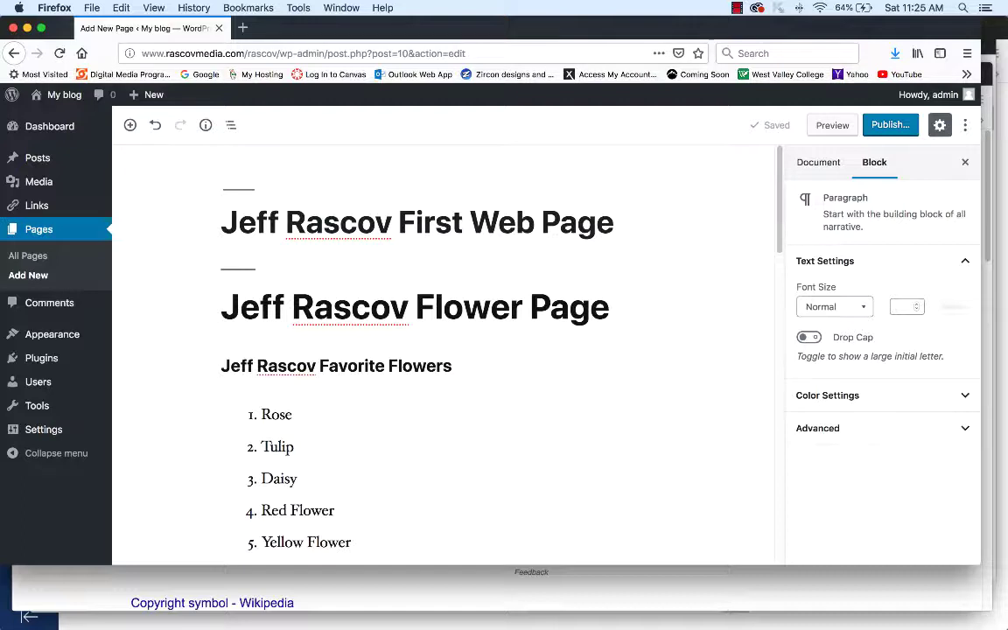
# - Publish the flower page with Public visibility and copy its live page link
pyautogui.click(890, 125)
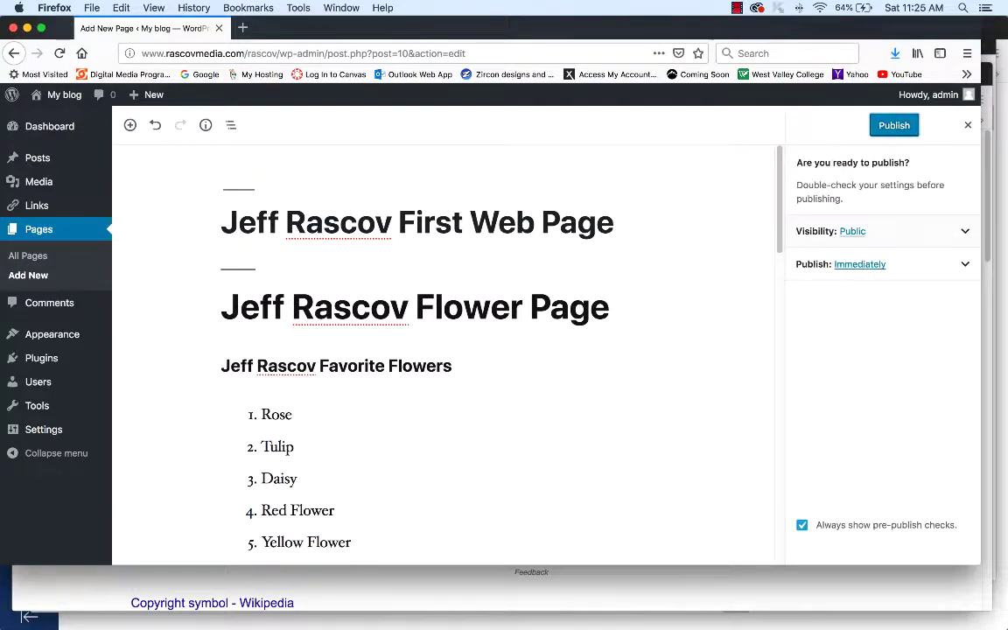
pyautogui.click(883, 231)
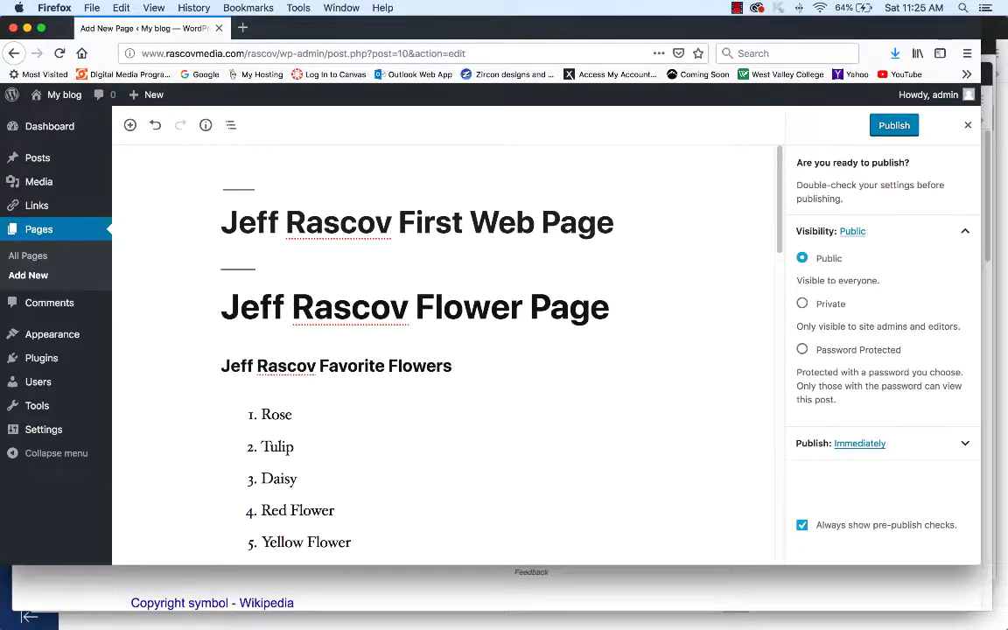
pyautogui.click(894, 125)
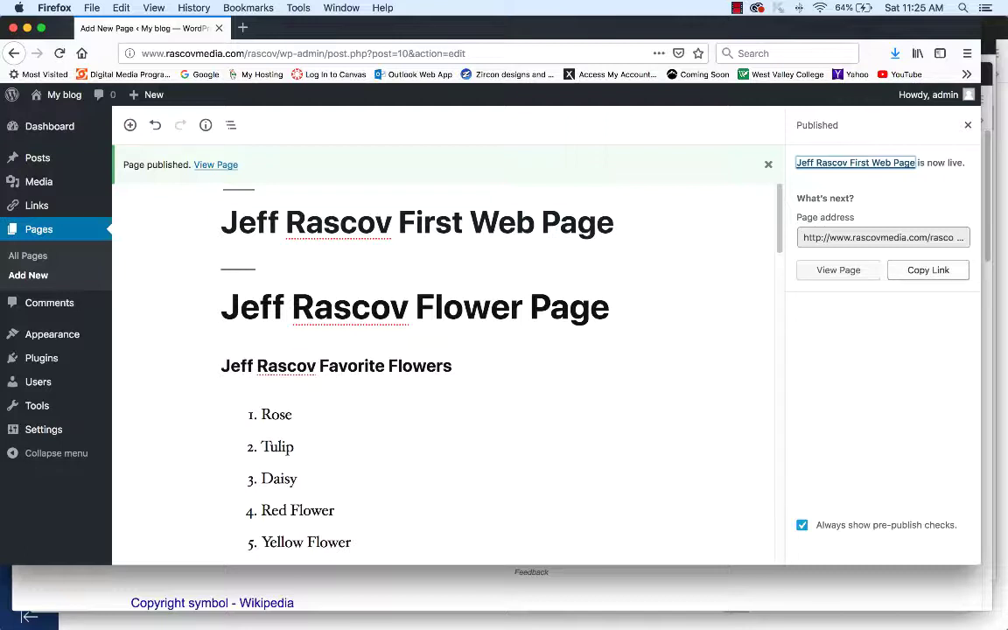
pyautogui.click(928, 270)
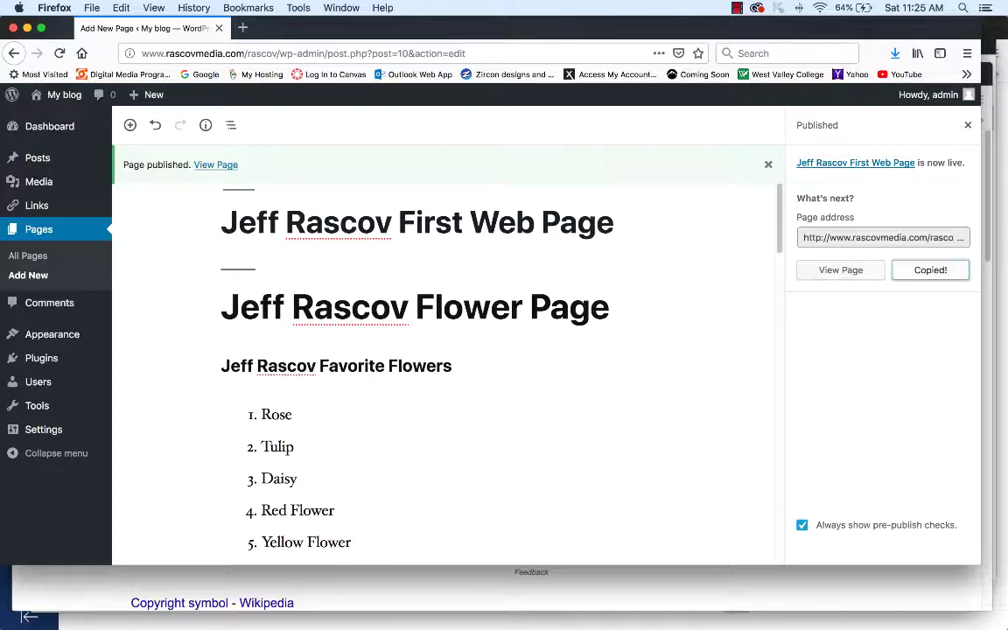
pyautogui.moveTo(147, 94)
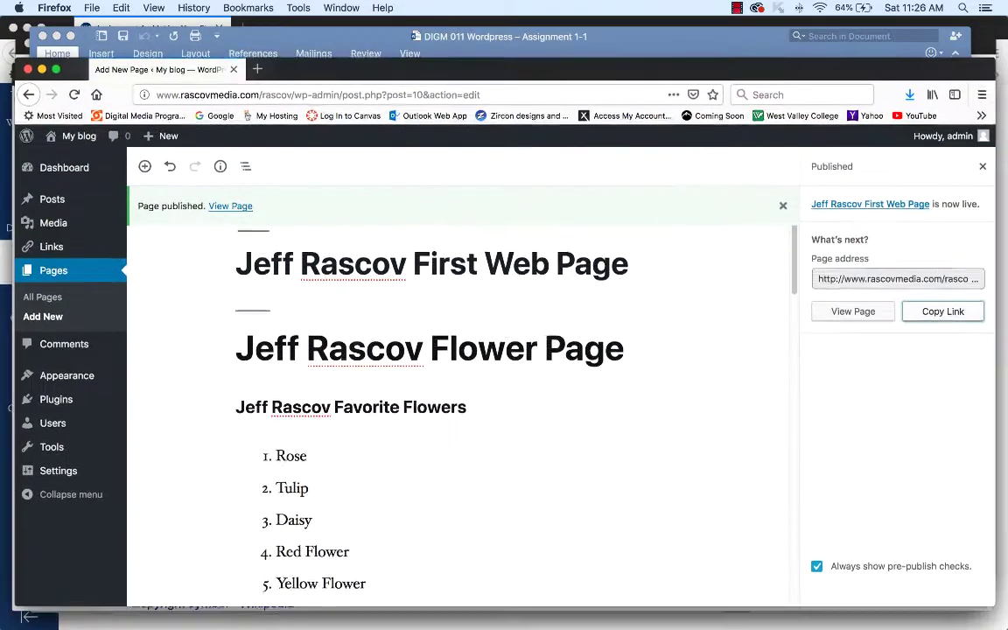
# - Load the copied published page URL in a new Firefox window
pyautogui.press('super+Tab')
pyautogui.press('super+Tab')
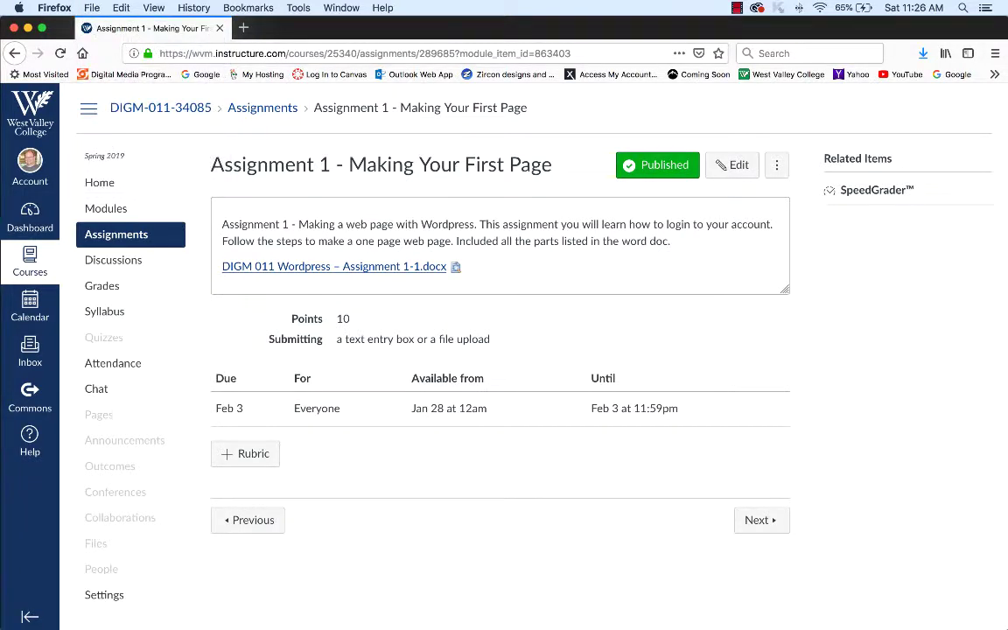
pyautogui.click(92, 8)
pyautogui.click(122, 38)
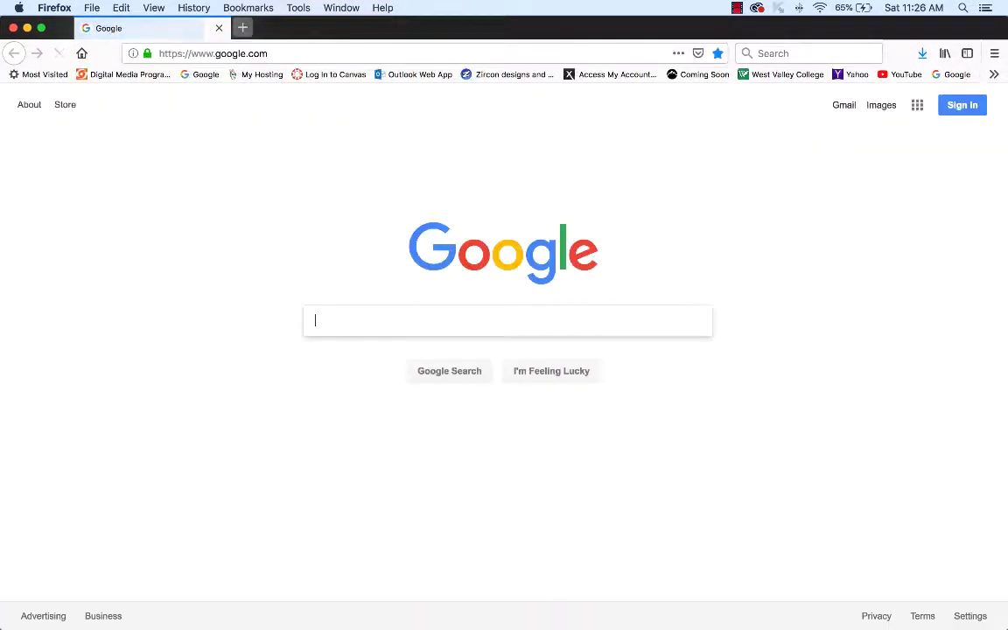
pyautogui.press('super+l')
pyautogui.press('super+v')
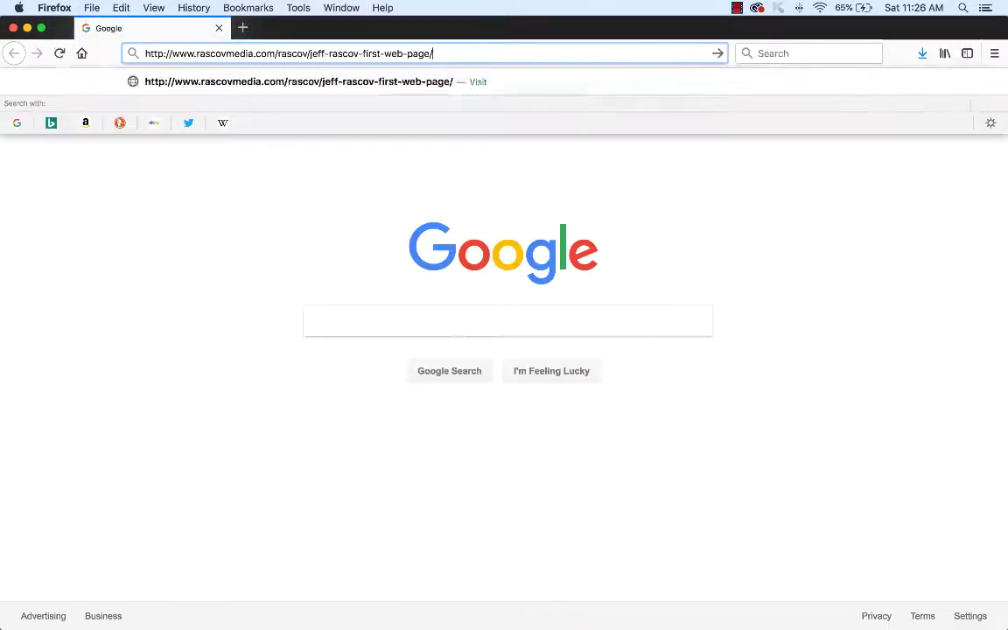
pyautogui.press('Return')
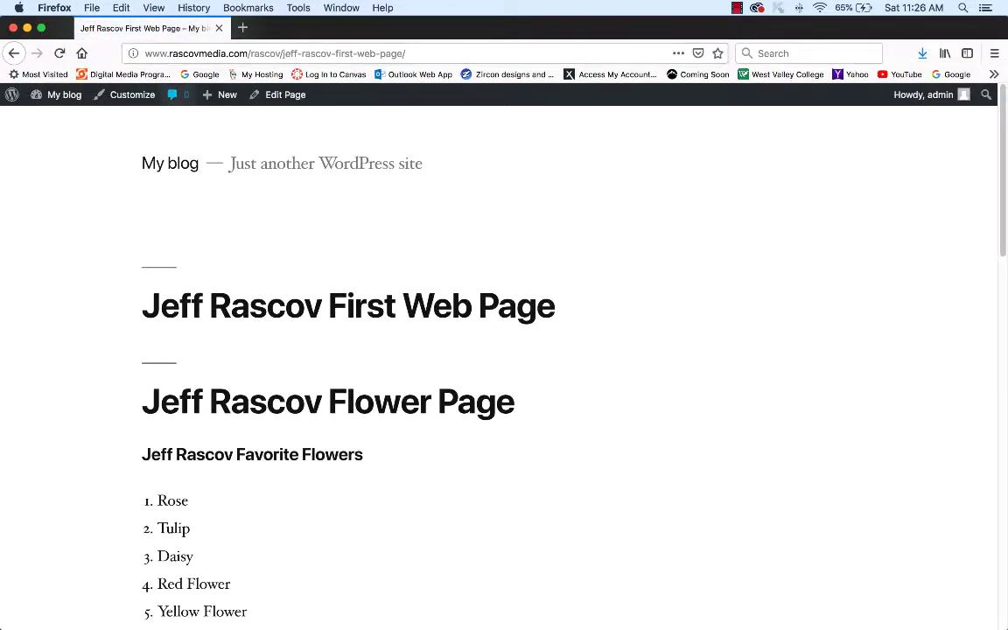
# - Briefly play and pause the flower time-lapse video, then follow the Go to West Valley Web Site link
pyautogui.scroll(-3, 504, 368)
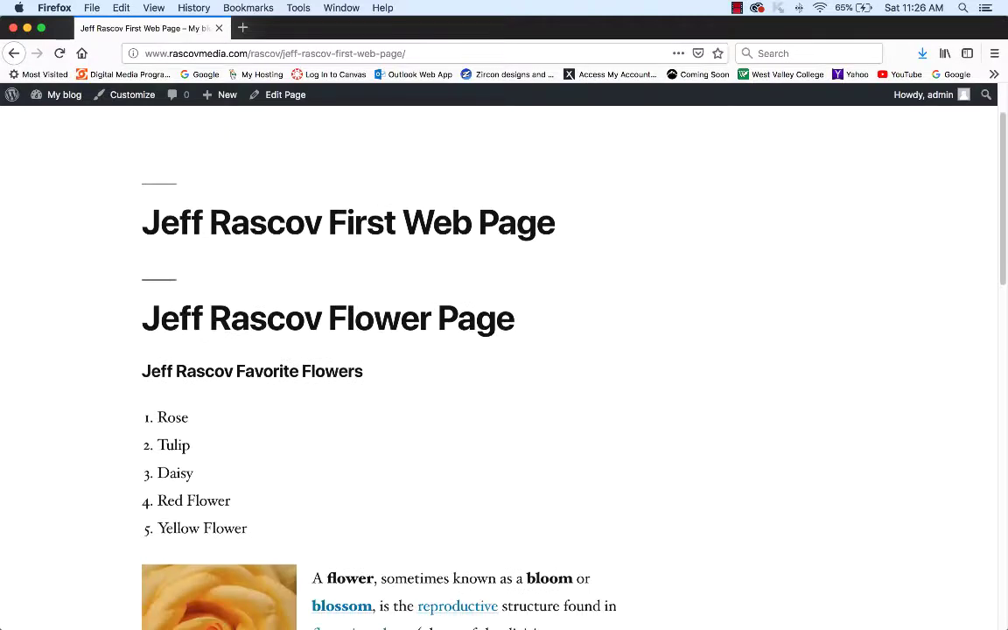
pyautogui.scroll(-3, 600, 474)
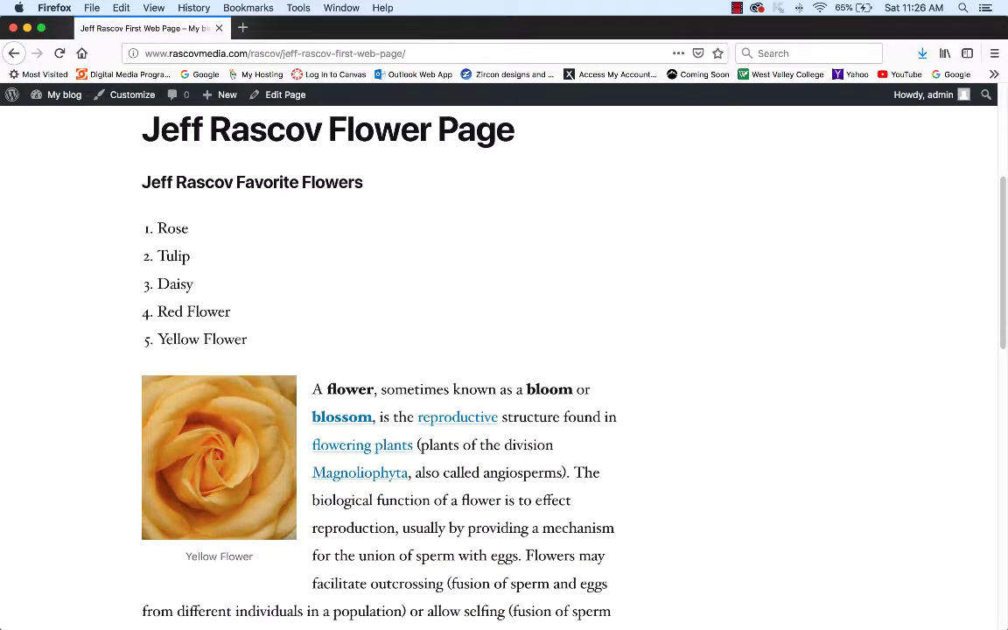
pyautogui.scroll(-9, 601, 474)
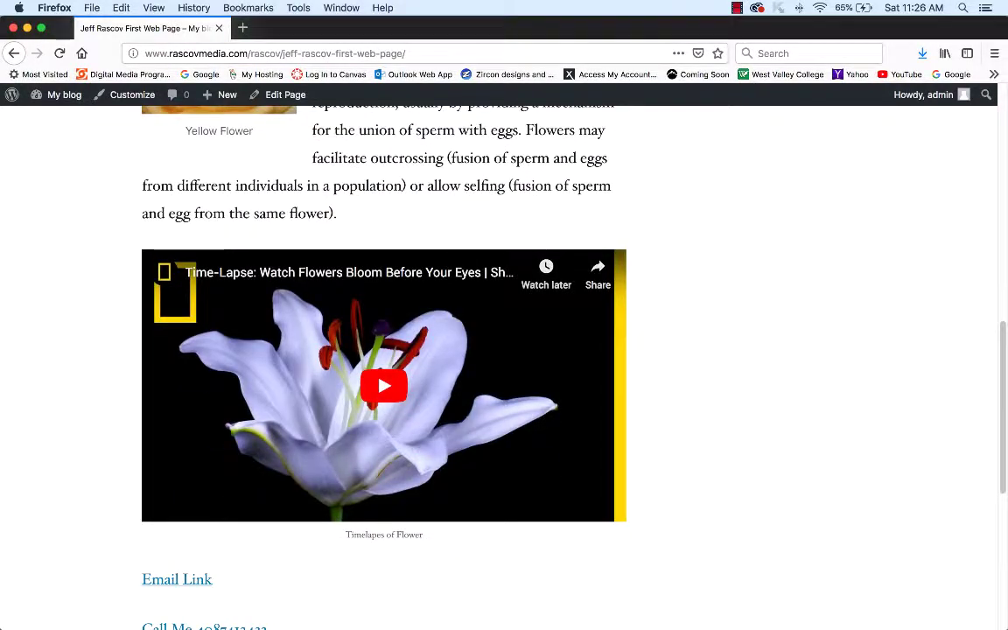
pyautogui.click(601, 474)
pyautogui.click(166, 508)
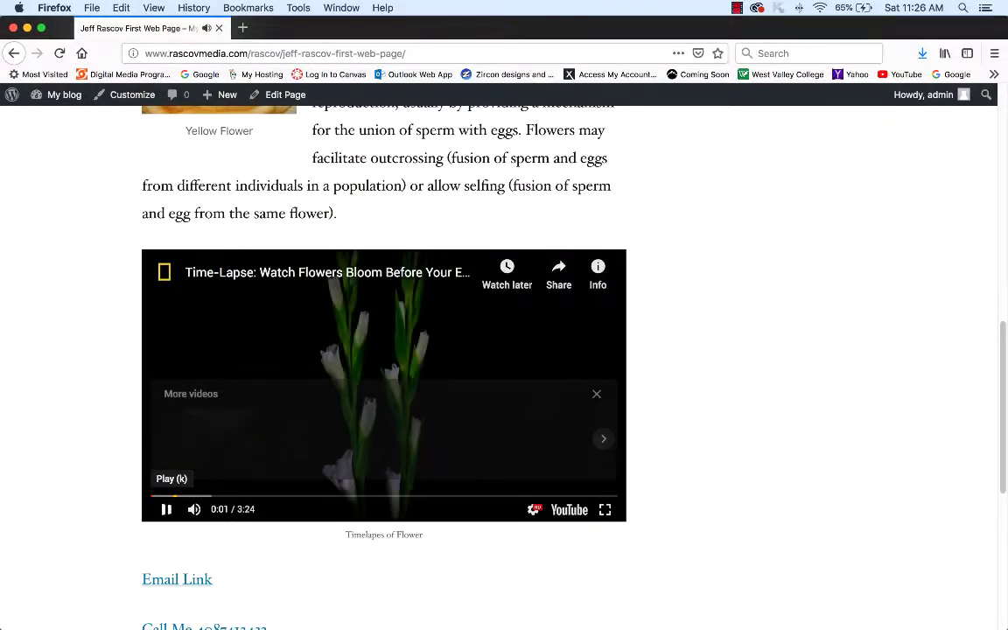
pyautogui.scroll(-6, 127, 341)
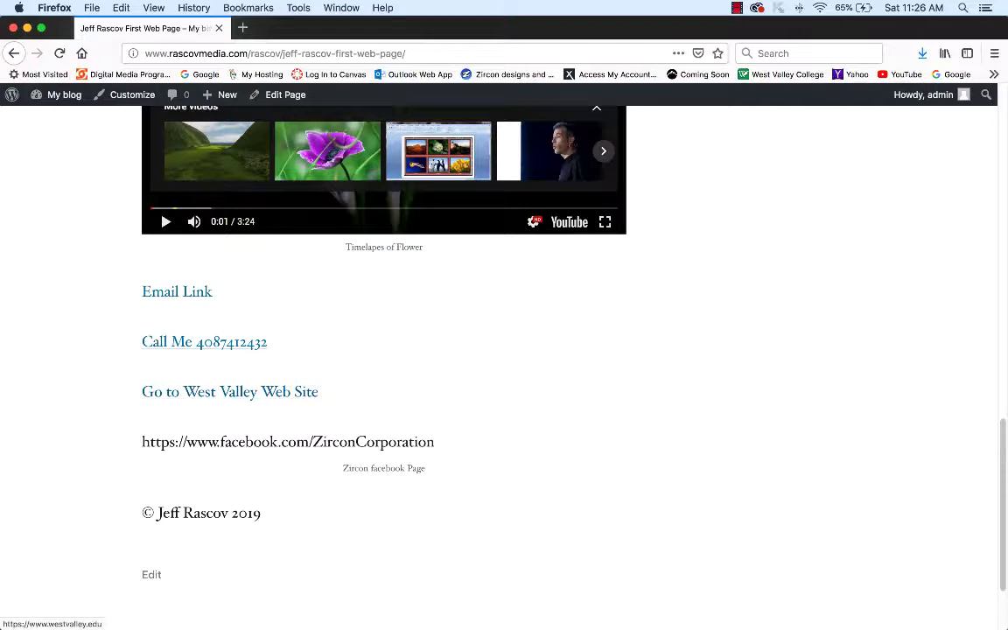
pyautogui.click(229, 392)
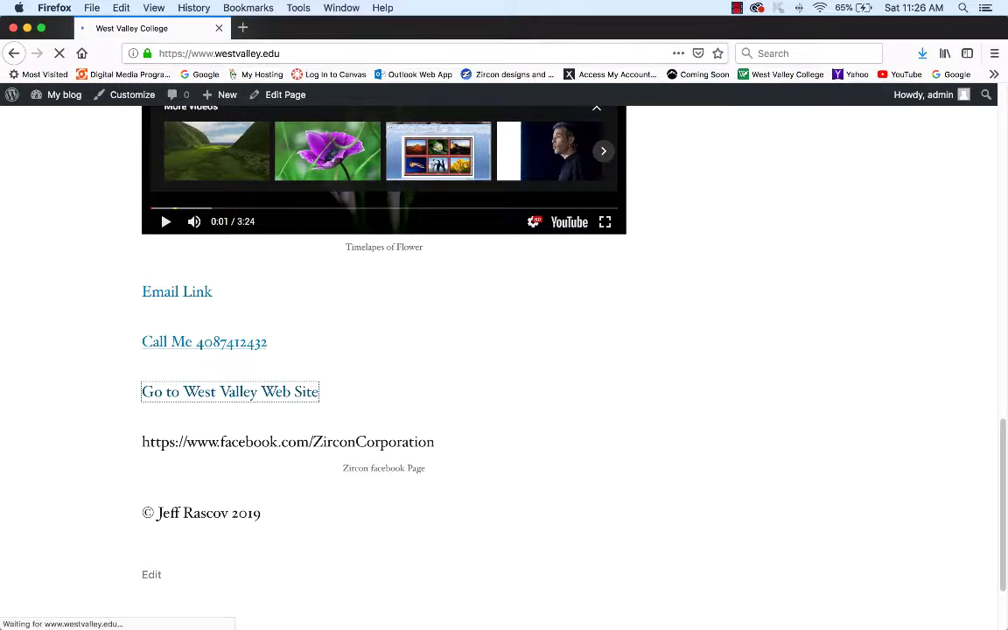
# - Go back to the live flower page, check the copyright footer, and copy the page's address
pyautogui.press('super+Left')
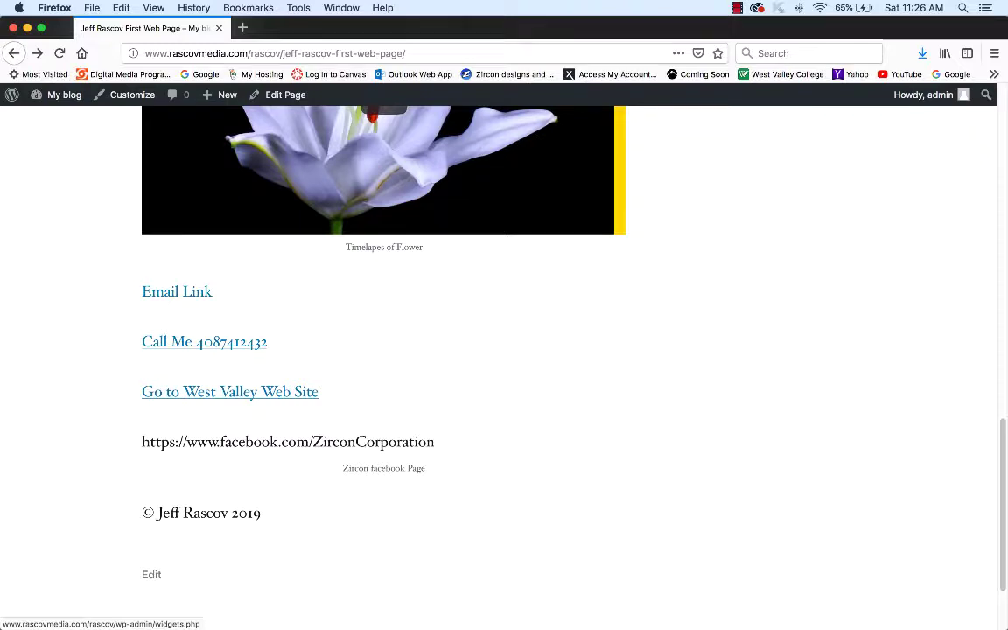
pyautogui.tripleClick(411, 520)
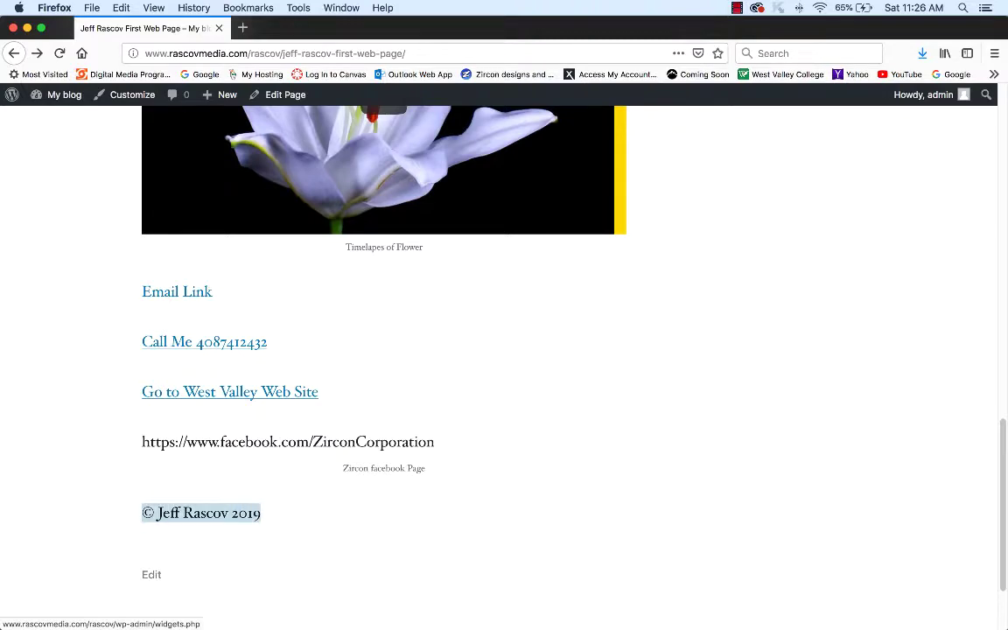
pyautogui.click(411, 519)
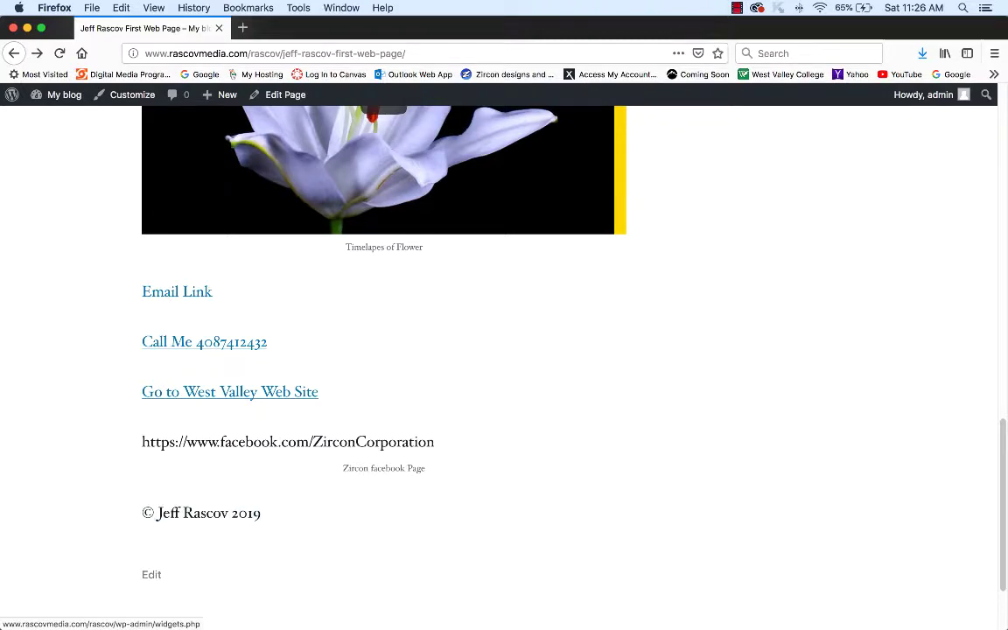
pyautogui.scroll(15, 504, 350)
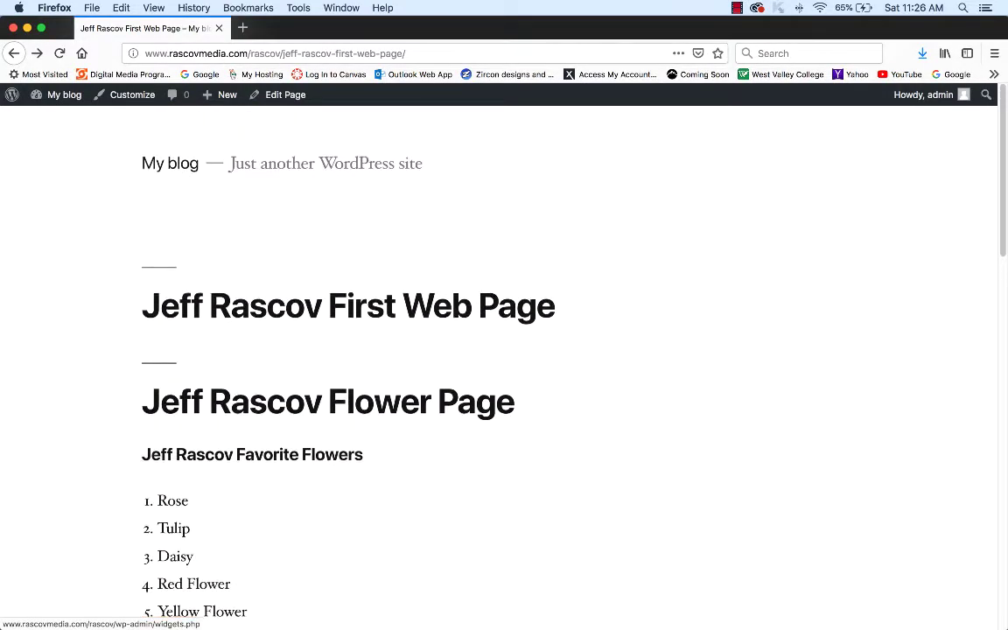
pyautogui.press('super+l')
pyautogui.press('super+c')
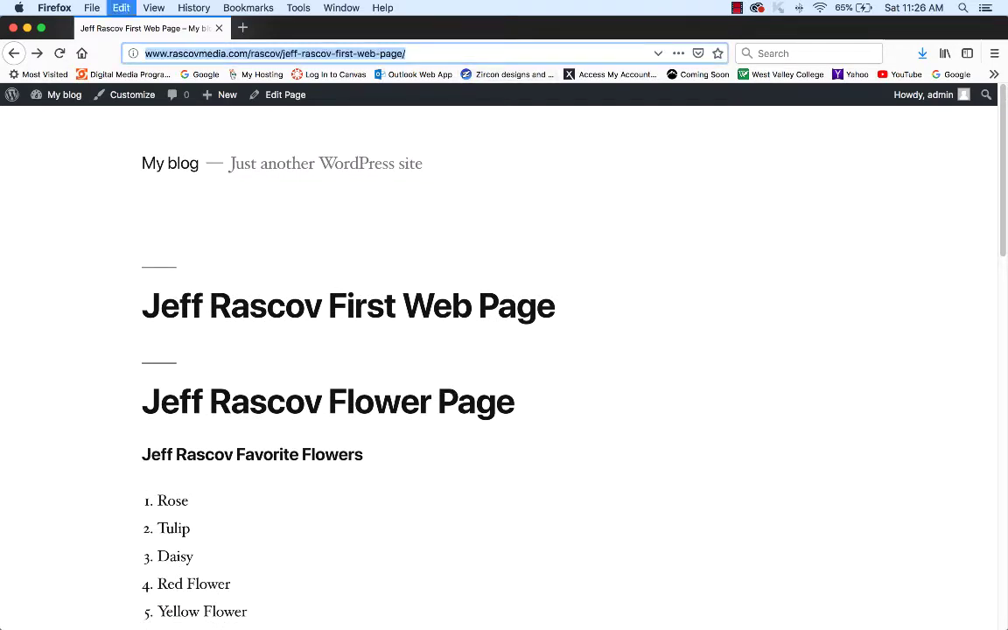
# - Minimize Firefox to reveal the Canvas 'Assignment 1 - Making Your First Page' assignment
pyautogui.press('super+m')
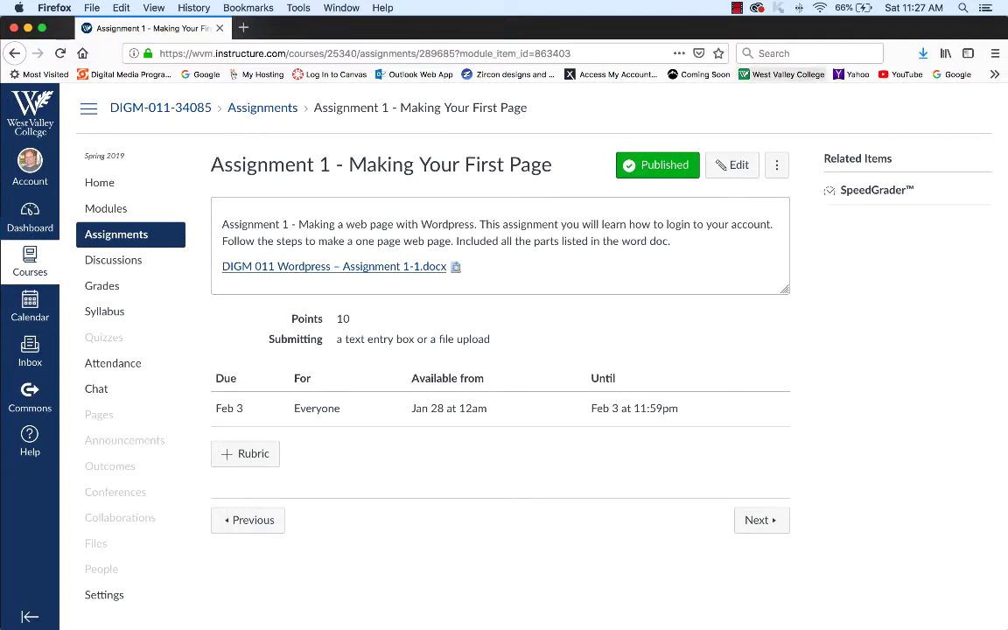
pyautogui.click(736, 8)
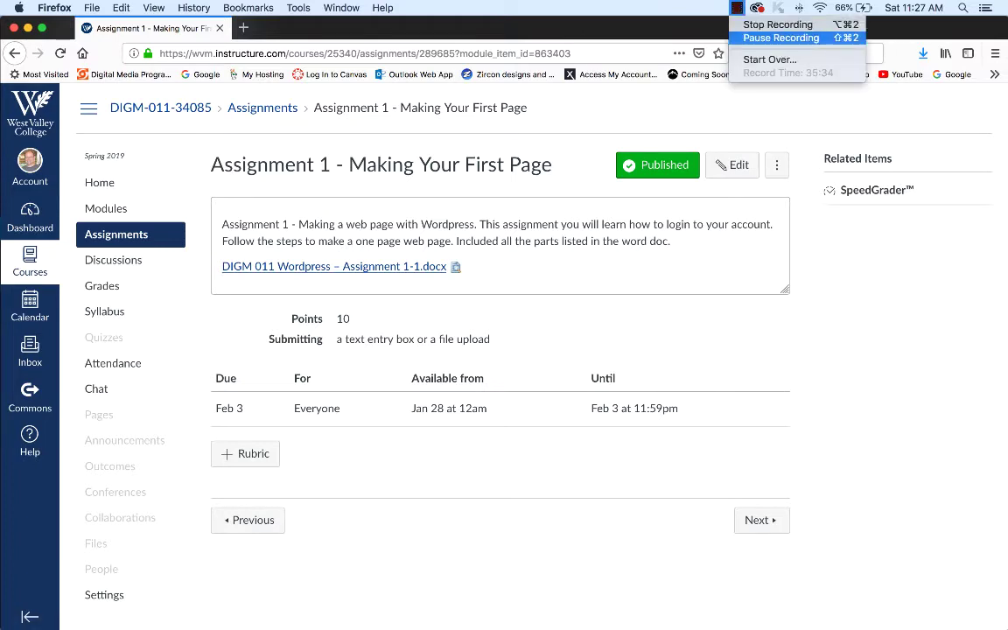